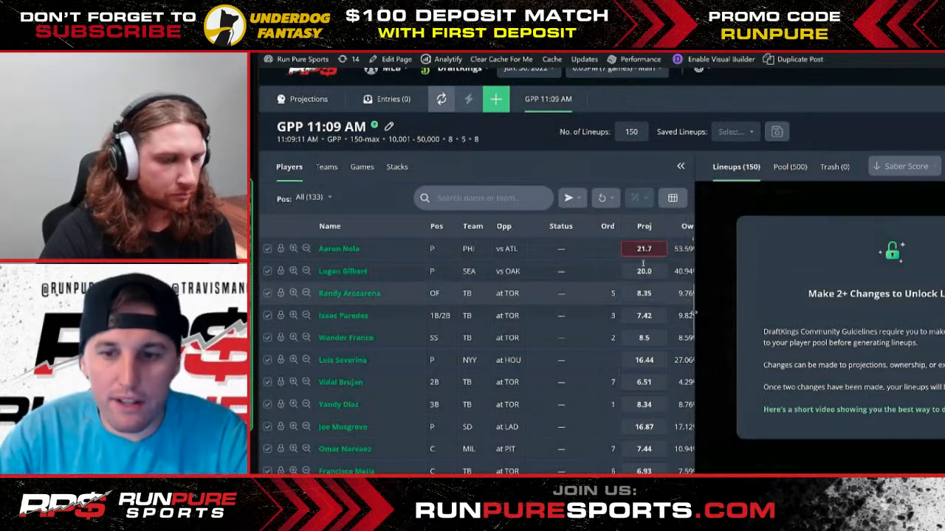
Step: Apply the 20.0 projection for Logan Gilbert and widen the player table to show the ownership and exposure columns
left_click(678, 286)
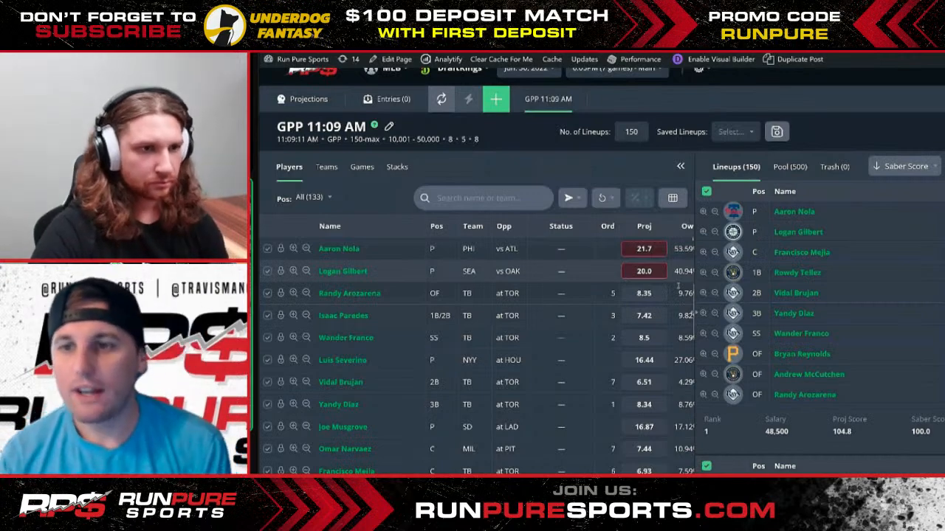
left_click_drag(695, 181, 696, 181)
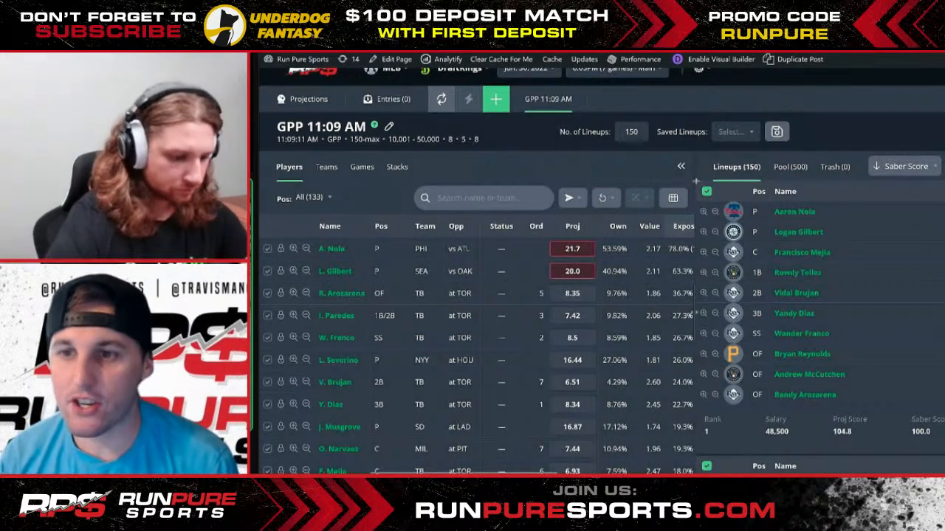
key("ctrl+minus")
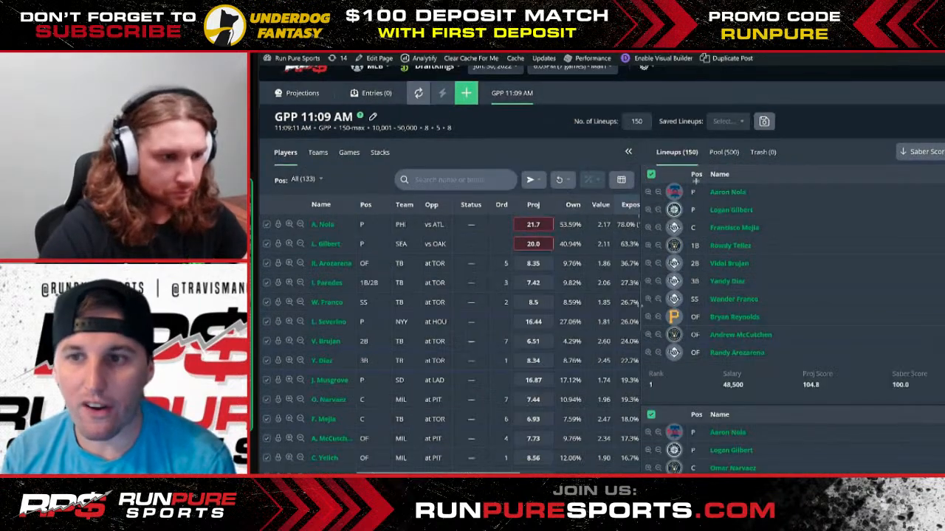
left_click_drag(641, 305, 745, 307)
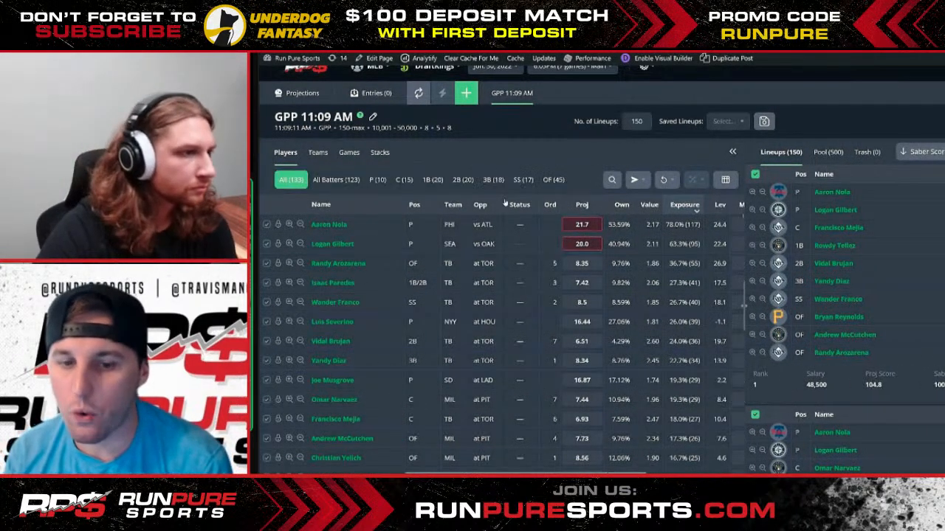
Step: Filter the player list to pitchers and check the stack exposures by team
left_click(377, 180)
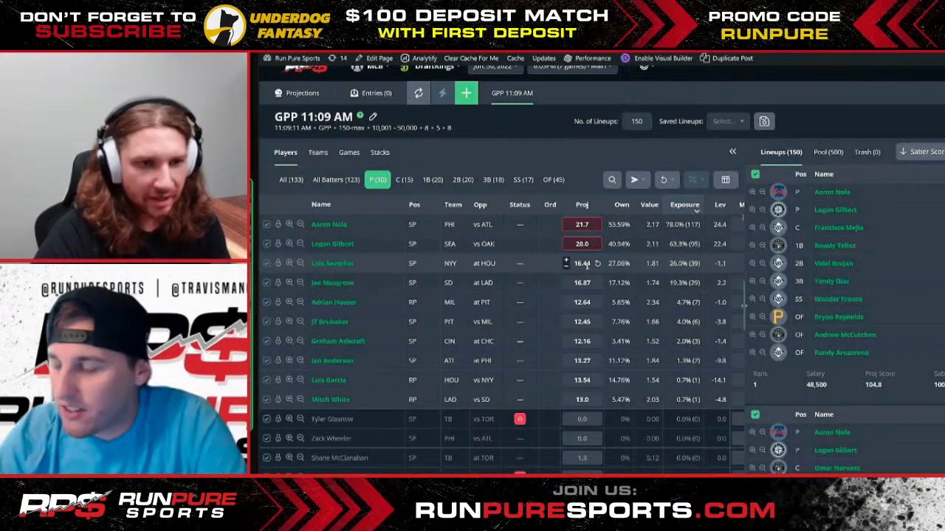
left_click(317, 152)
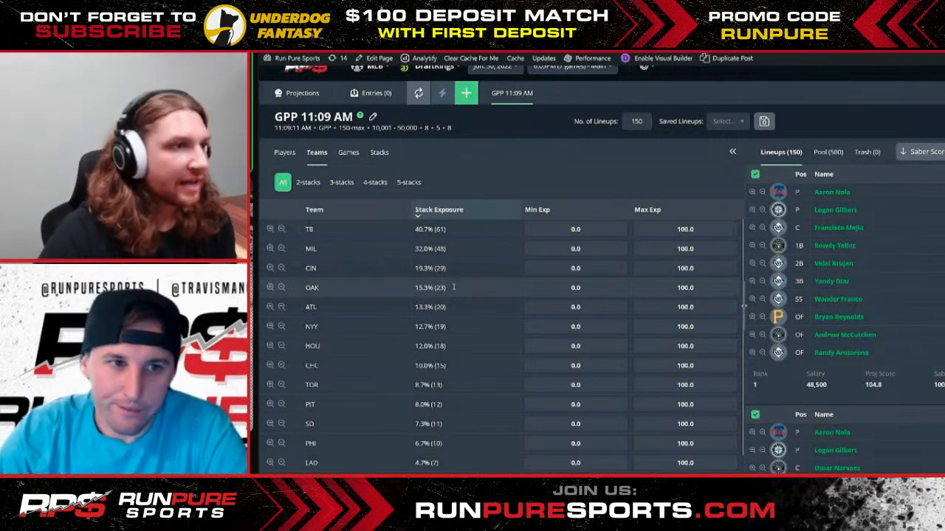
Step: Turn on manual mode in the new build settings and read the Ownership Fade explanation before closing them
left_click(468, 96)
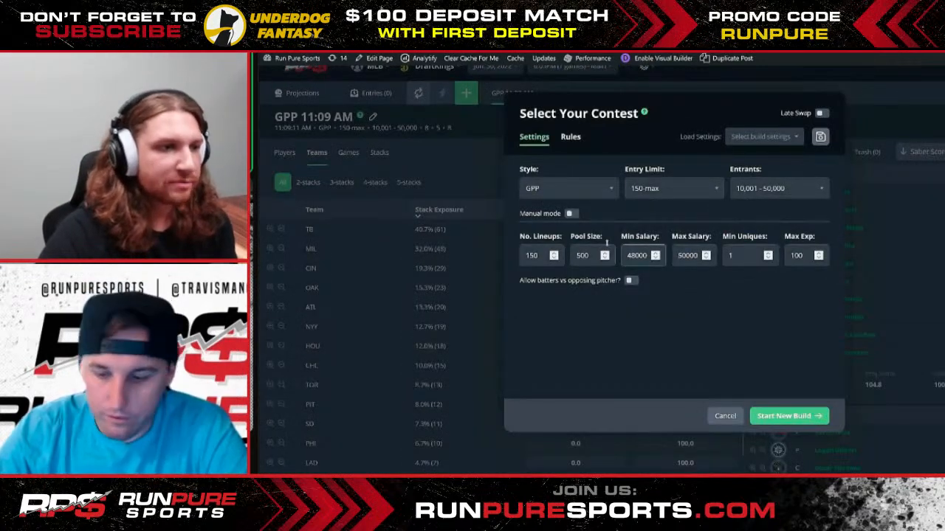
left_click(571, 213)
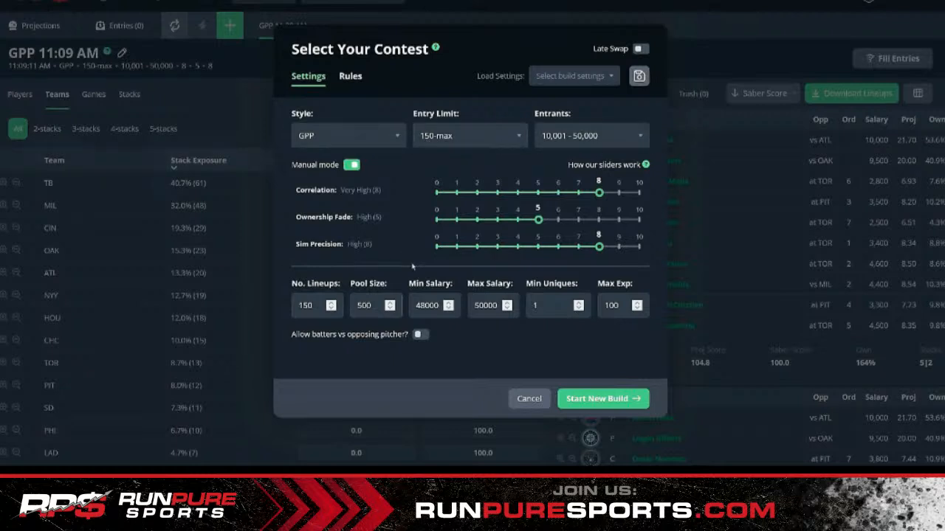
left_click_drag(307, 217, 377, 209)
left_click(382, 218)
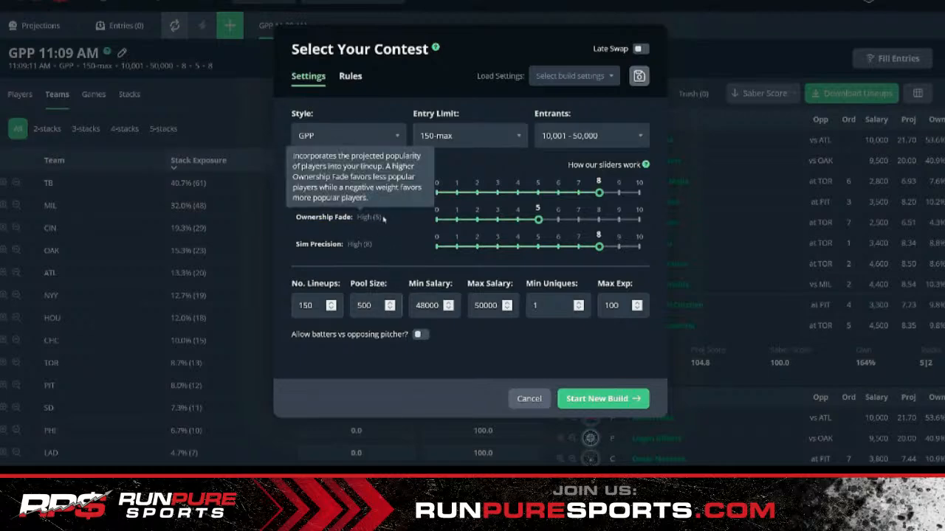
left_click(214, 101)
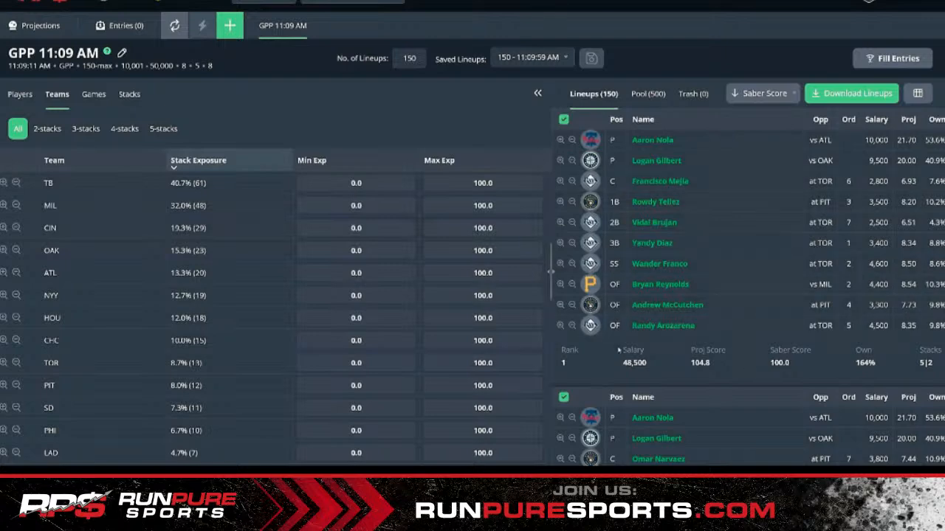
Step: Examine the pitcher exposures and the stack exposures of TB, MIL, CIN, OAK and ATL in the GPP 11:09 AM build
left_click(21, 95)
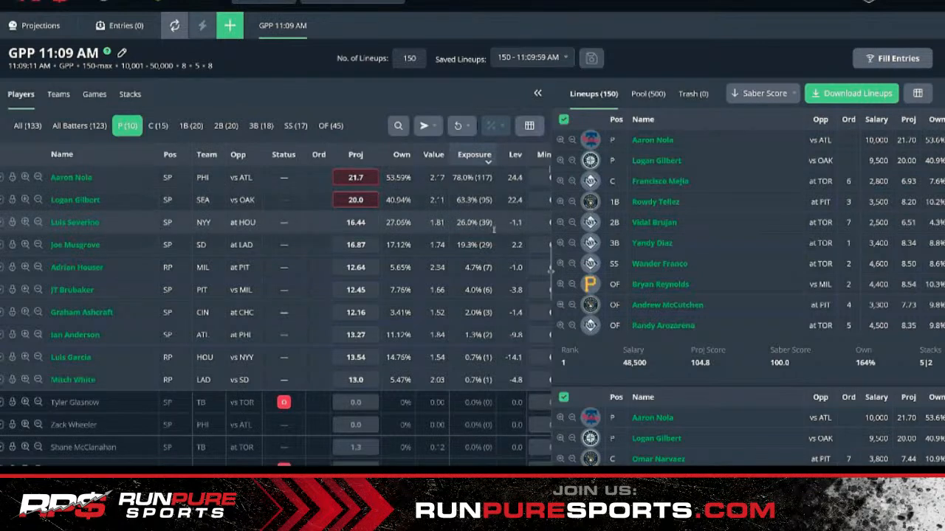
left_click(58, 95)
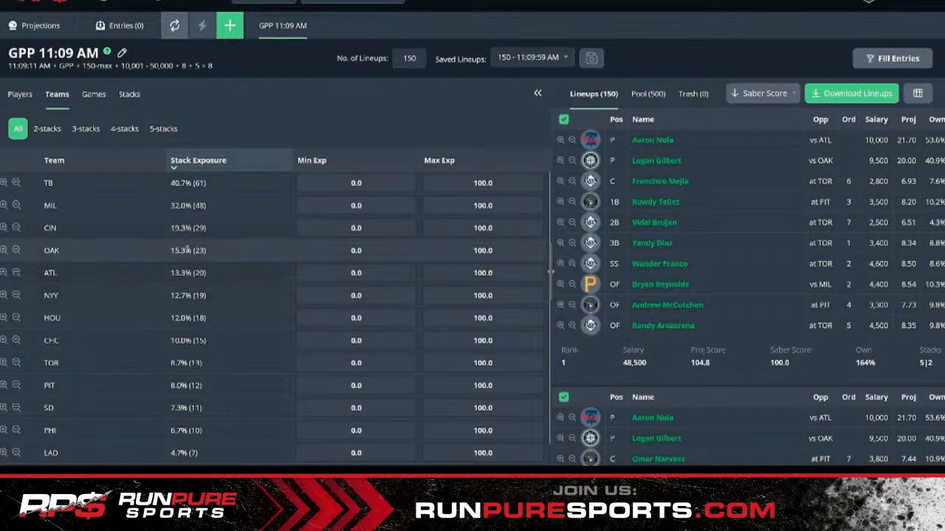
left_click_drag(175, 271, 195, 267)
left_click(195, 272)
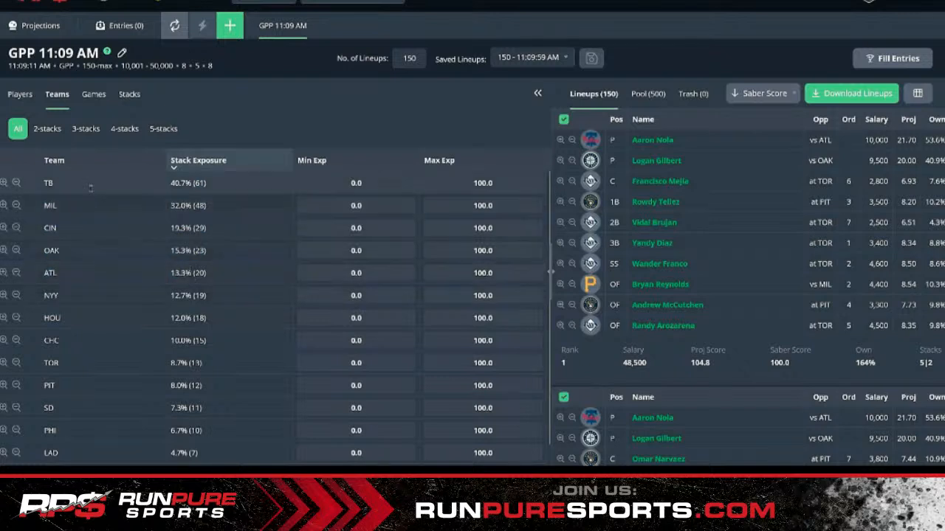
left_click_drag(171, 186, 193, 184)
left_click(173, 207)
left_click_drag(173, 228, 203, 273)
left_click(194, 226)
left_click(200, 250)
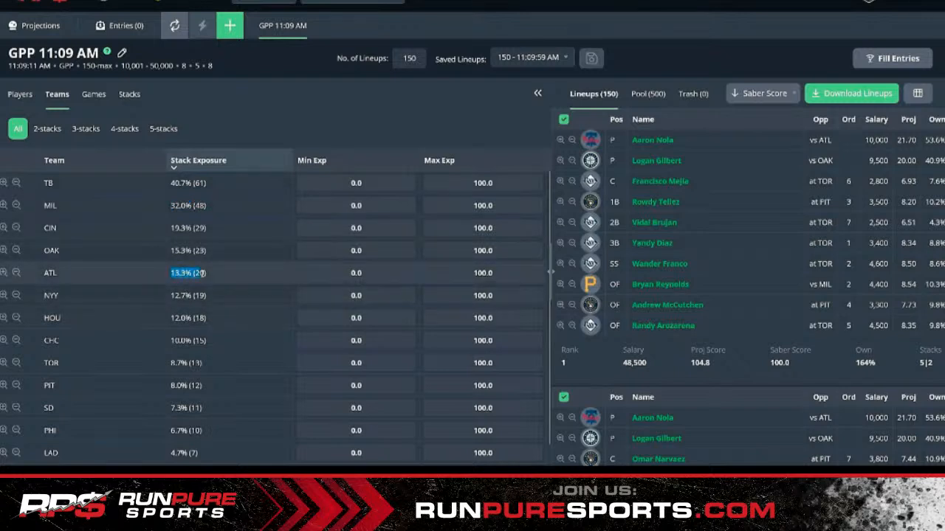
left_click(202, 273)
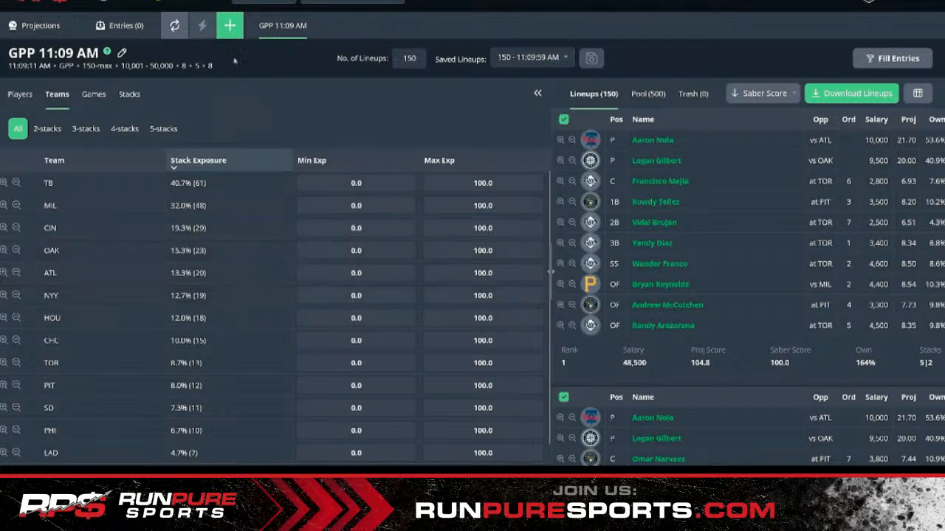
Step: Check the Correlation slider in the build settings and view the exposures by stack type
left_click(229, 27)
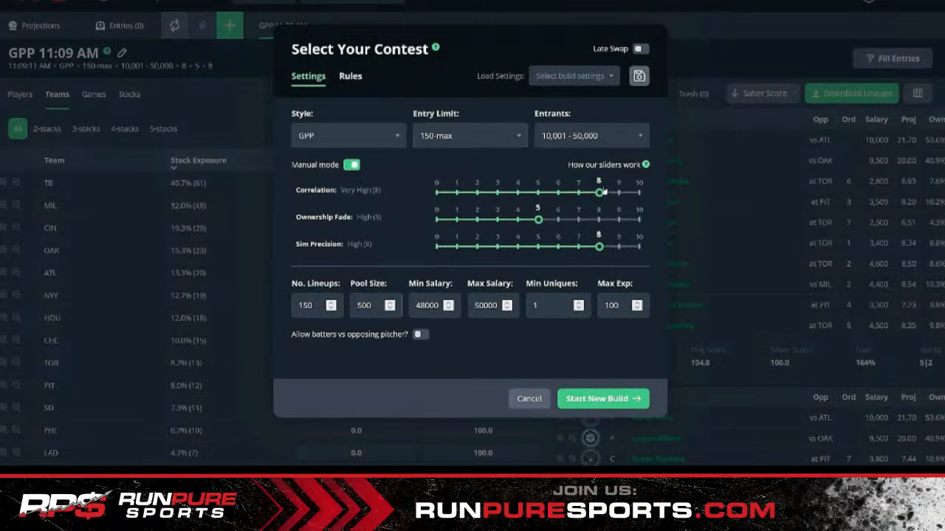
left_click(147, 96)
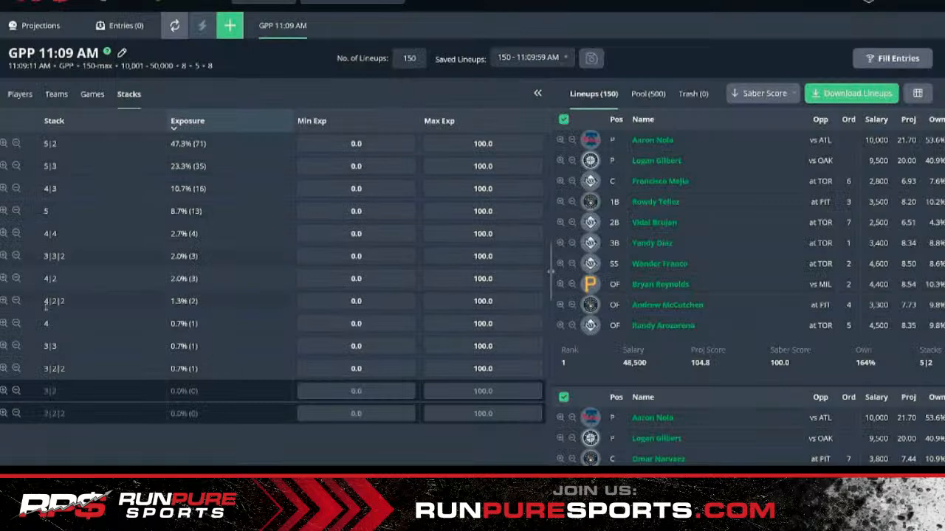
Step: Start a new 150-lineup GPP build with Ownership Fade at 0 and Sim Precision at 5
left_click(229, 26)
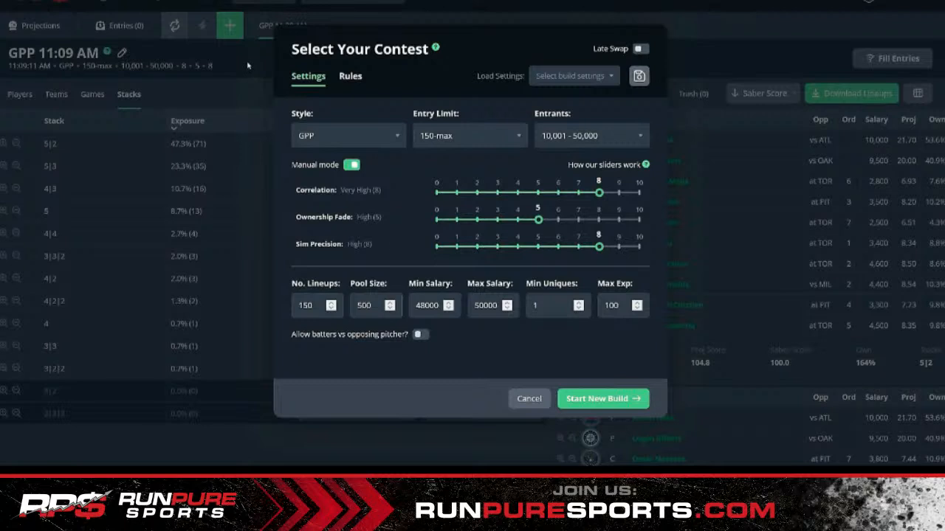
left_click(437, 219)
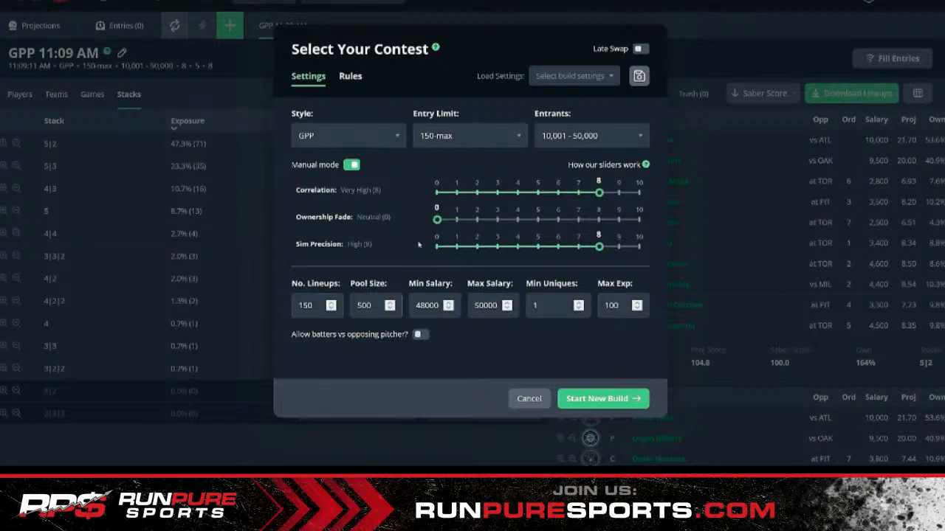
left_click(538, 246)
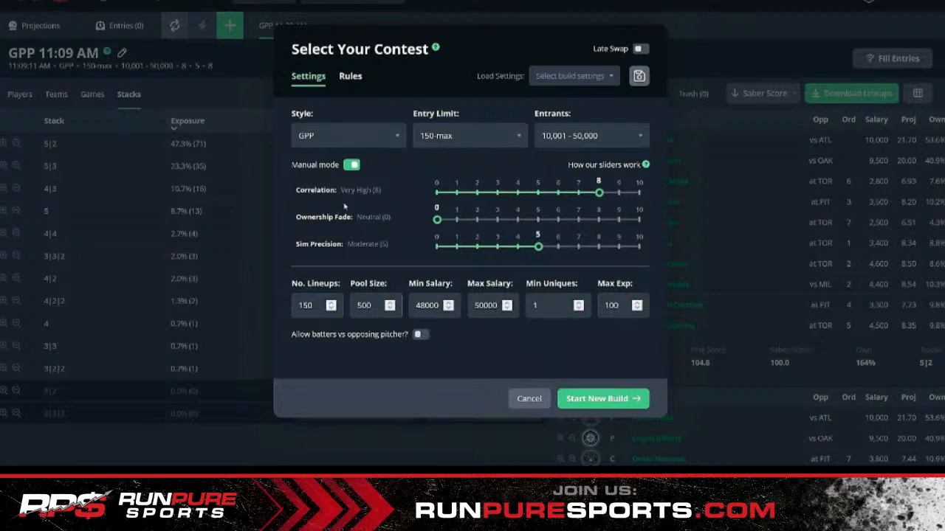
left_click(595, 405)
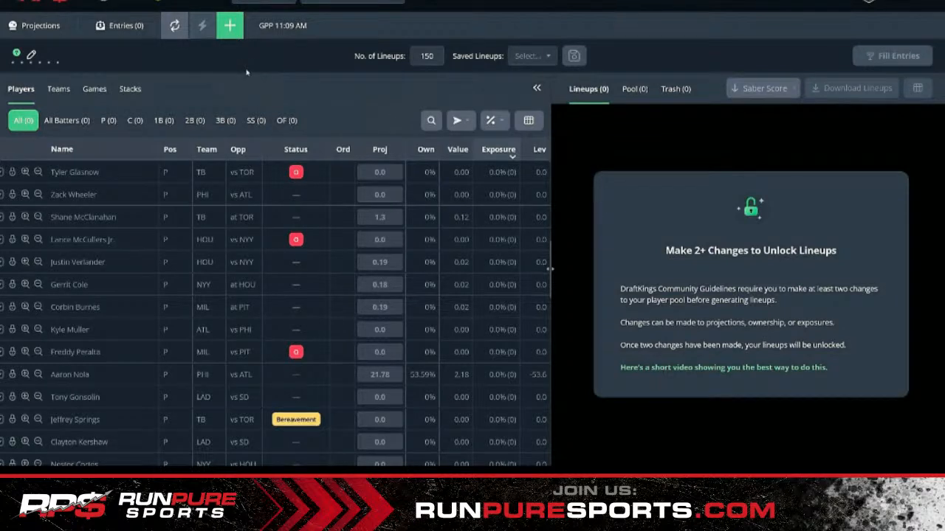
Step: Look over the projected team run totals of all the games in the projections
left_click(26, 27)
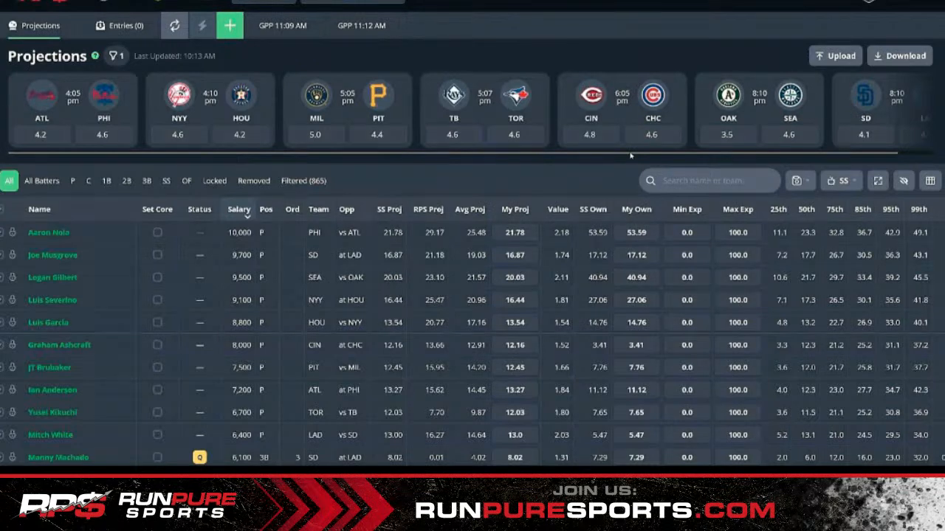
left_click_drag(631, 155, 655, 149)
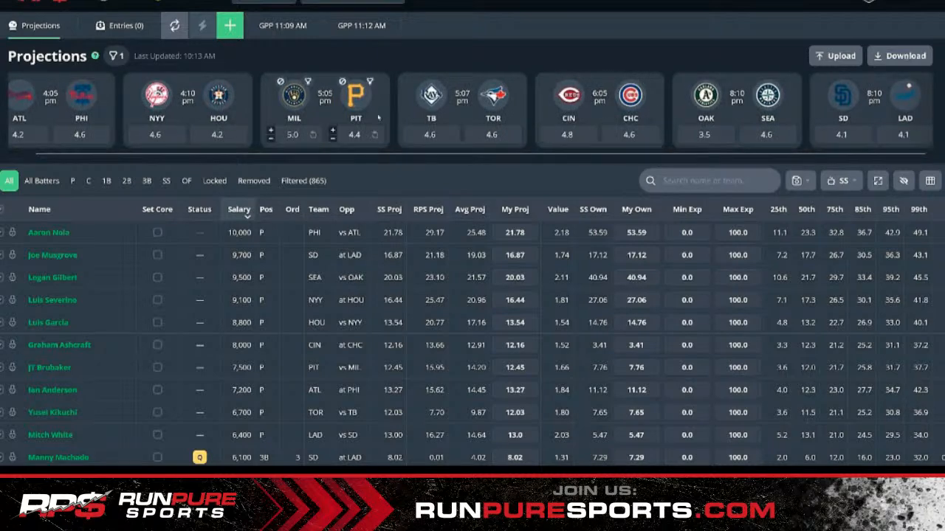
Step: In the GPP 11:12 AM build, set Aaron Nola's projection to 21.7 and Logan Gilbert's to 20.0
left_click(361, 25)
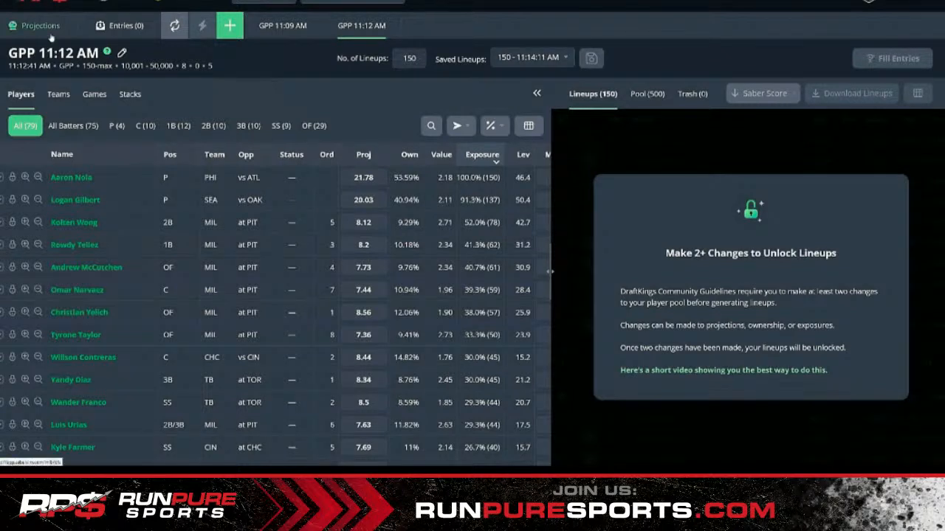
left_click(344, 181)
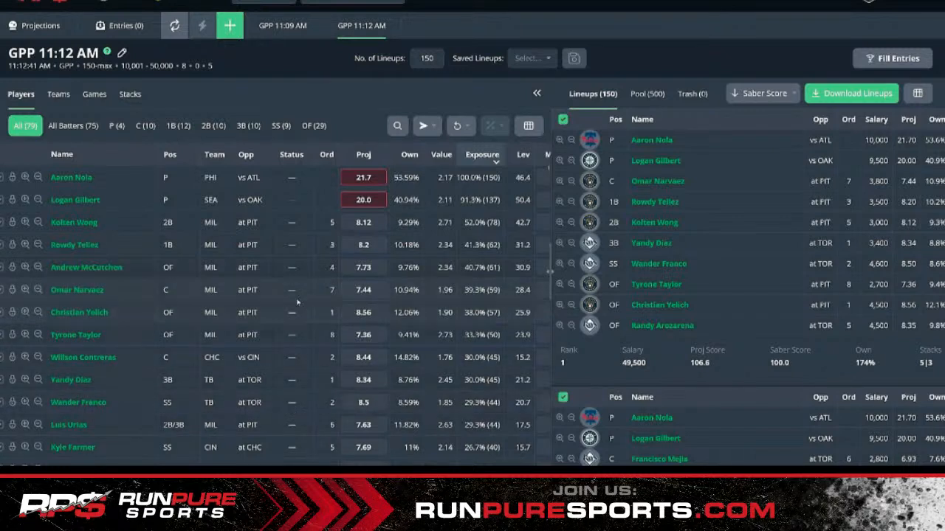
Step: Examine the team stack exposures of the GPP 11:12 AM build and compare them with the projections
left_click(58, 95)
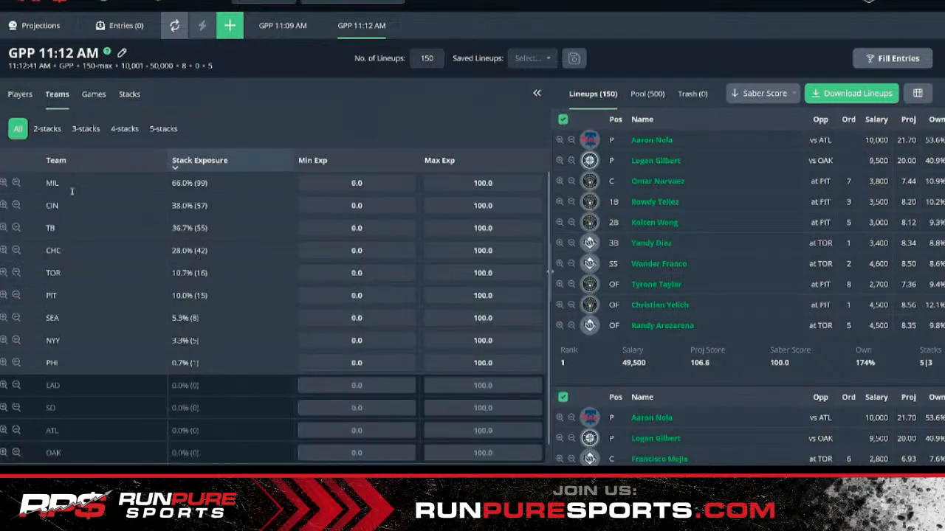
left_click(39, 28)
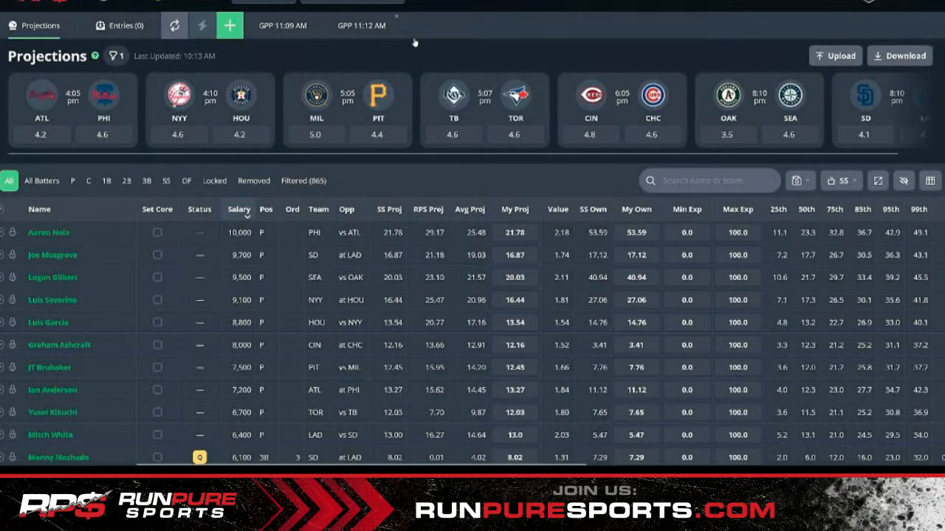
left_click(361, 25)
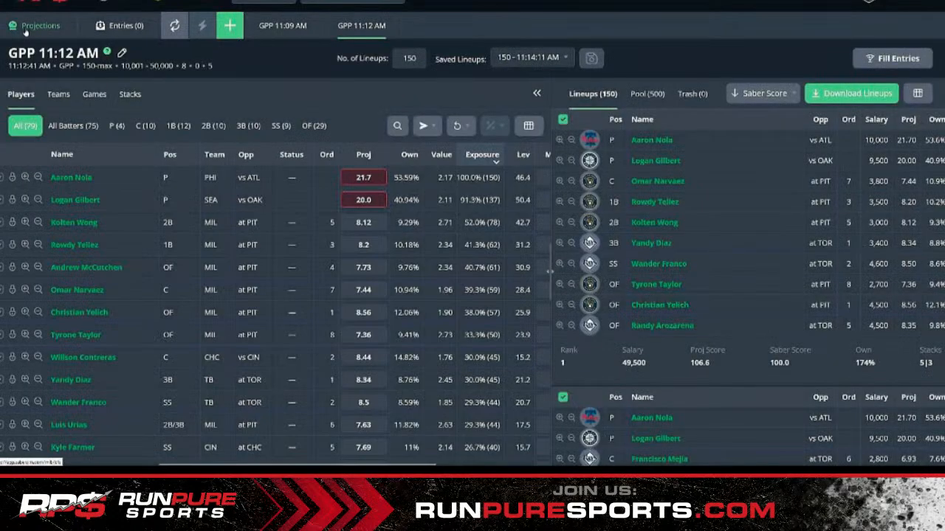
Step: Raise the projected run totals of CIN and CHC to 5.0 each and apply the changes to the games
left_click(25, 30)
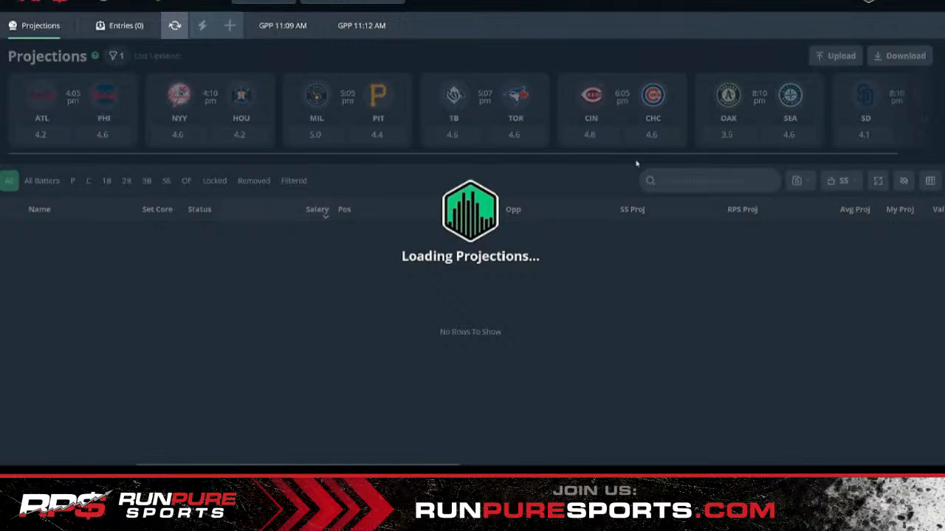
left_click(568, 132)
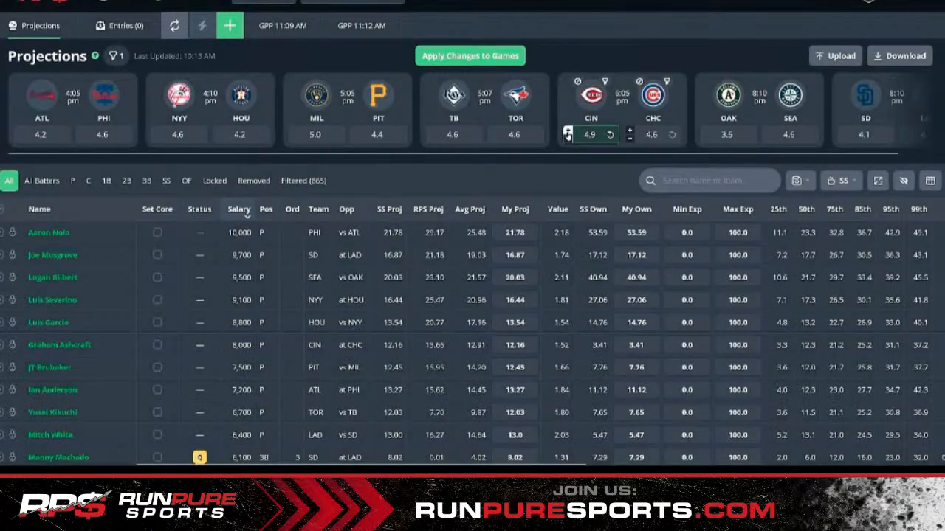
left_click(568, 132)
left_click(629, 132)
left_click(629, 131)
left_click(629, 131)
left_click(630, 131)
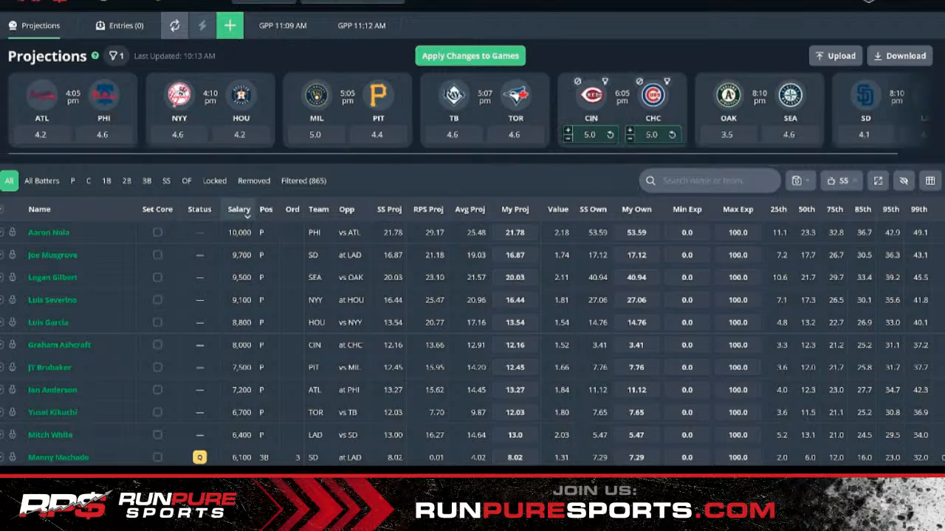
left_click(471, 57)
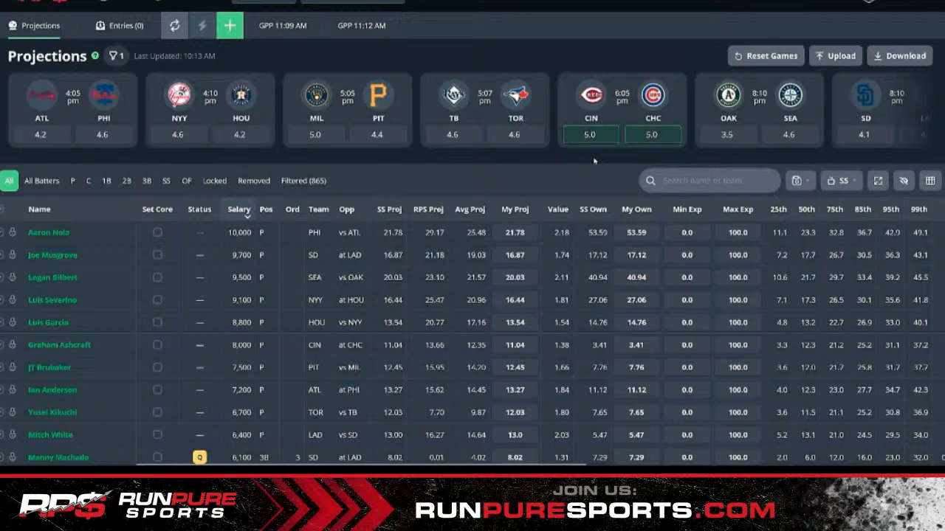
Step: Filter the projections to the CIN players
mouse_move(614, 104)
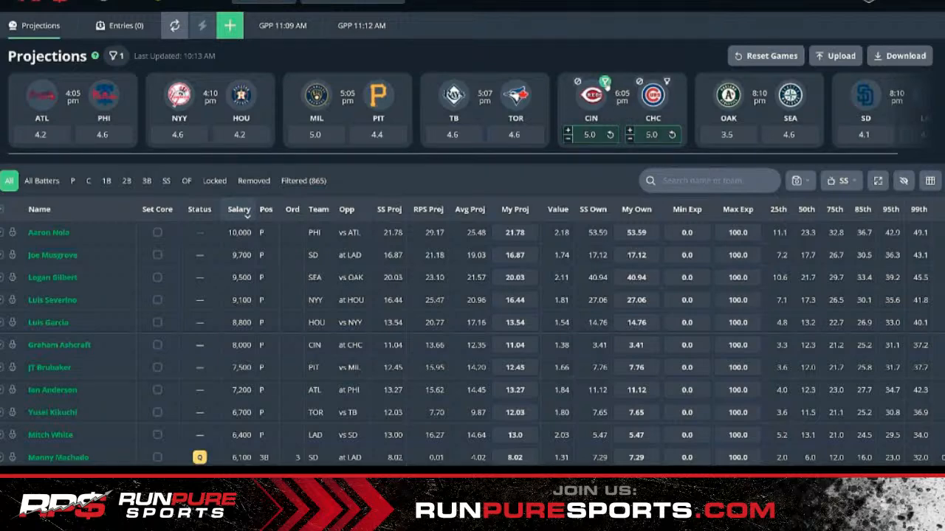
left_click(606, 82)
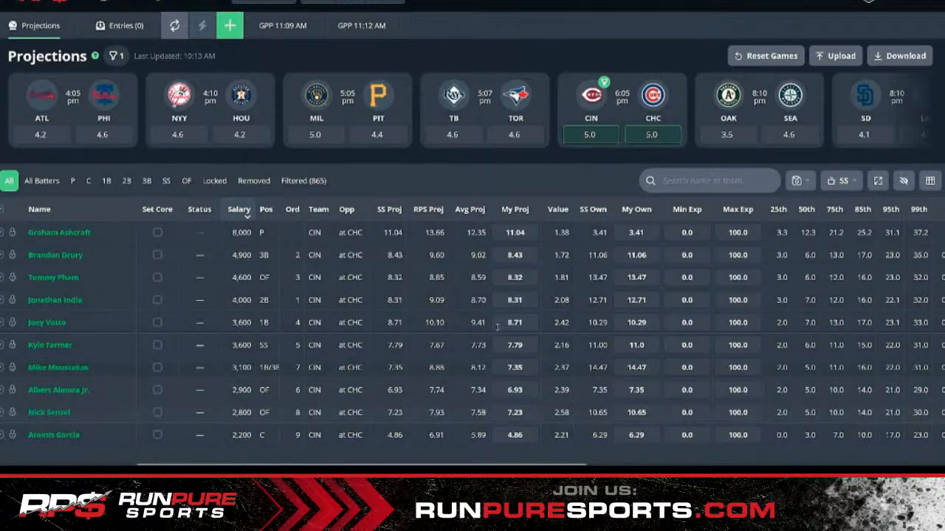
mouse_move(654, 99)
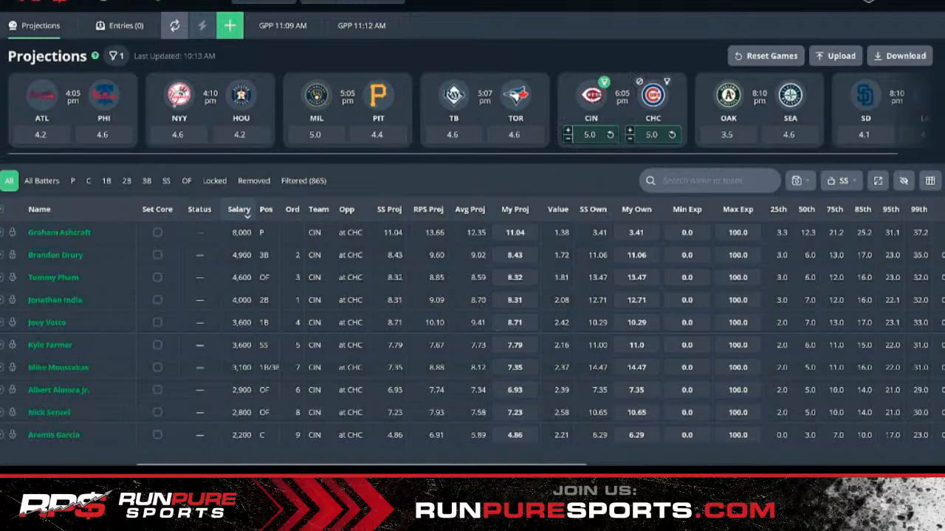
Step: Clear the CIN filter and start a new 150-lineup GPP build with Correlation 8, Ownership Fade 0 and Sim Precision 5
left_click(604, 82)
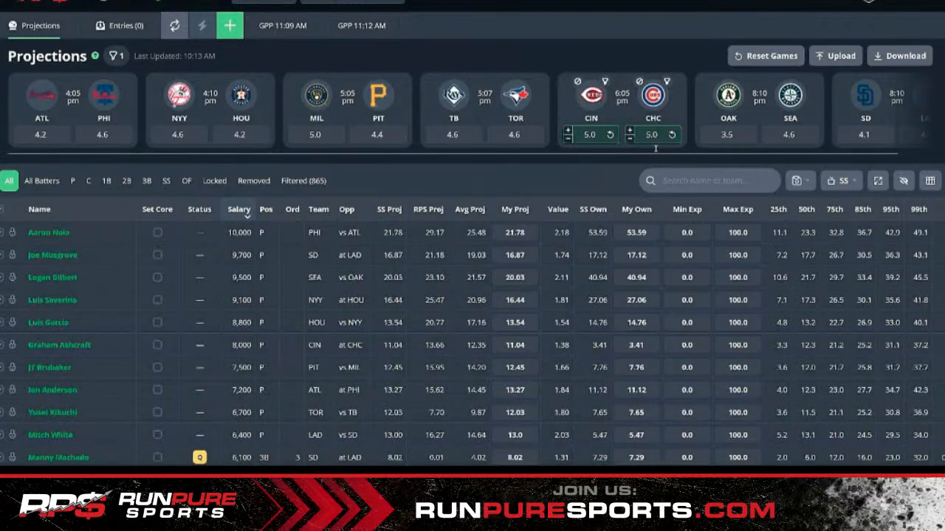
left_click(230, 30)
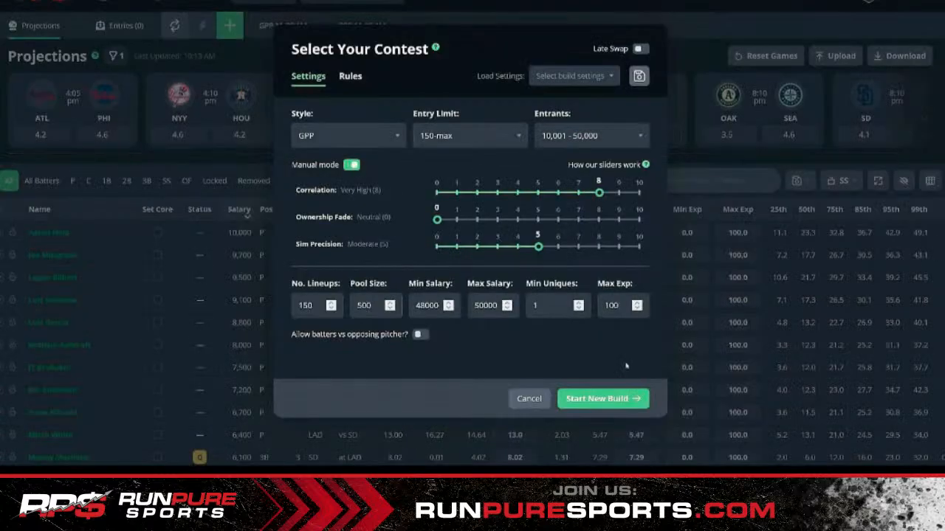
left_click(622, 403)
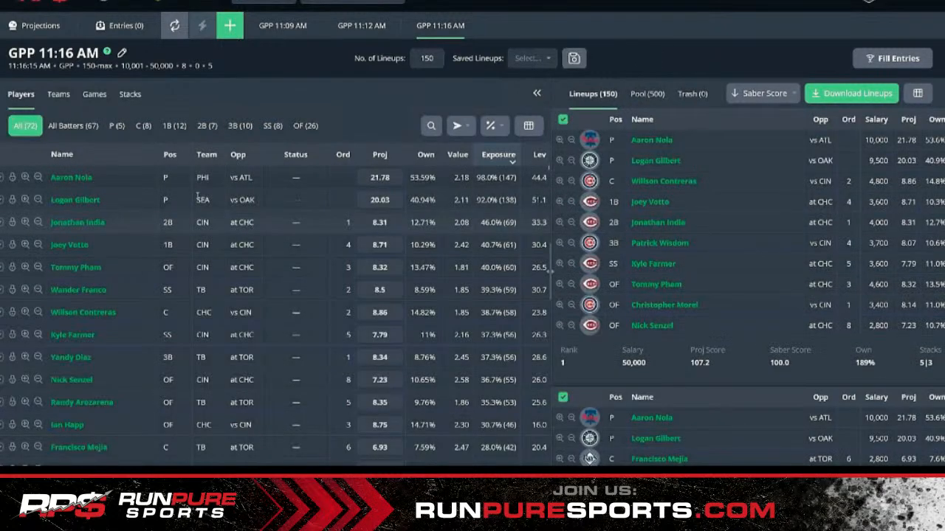
Step: Review the team stack exposures of the GPP 11:16 AM build and open the settings for another build
left_click(58, 94)
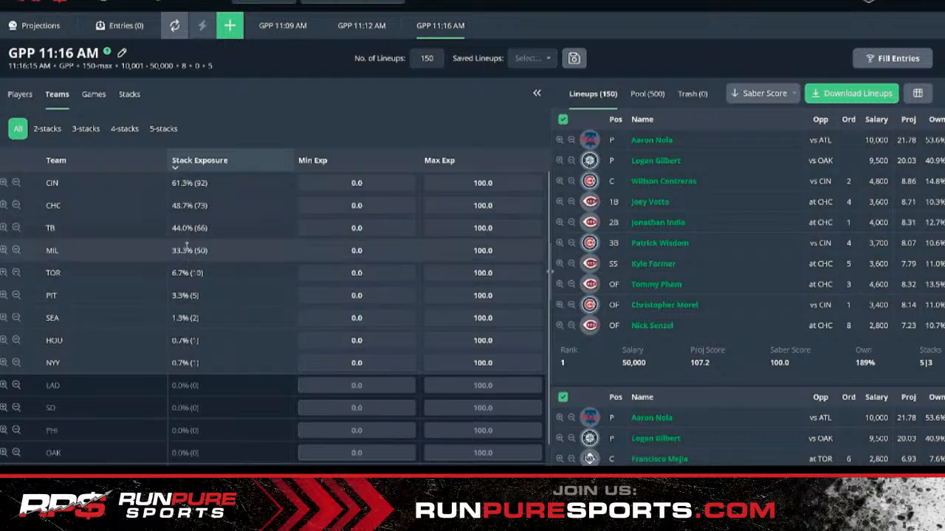
left_click(229, 25)
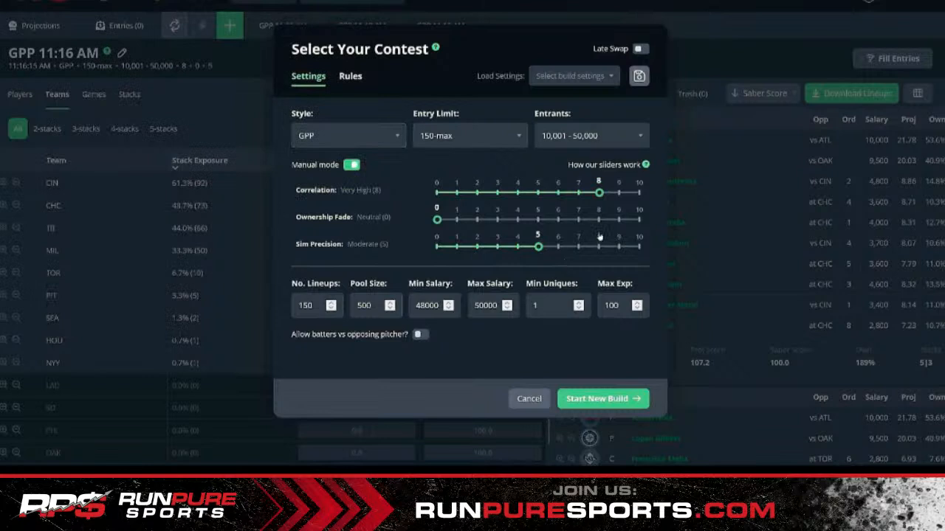
Step: Try Sim Precision at 8, 1 and 9 in the new build's settings, checking the entry limit options as well
left_click(599, 239)
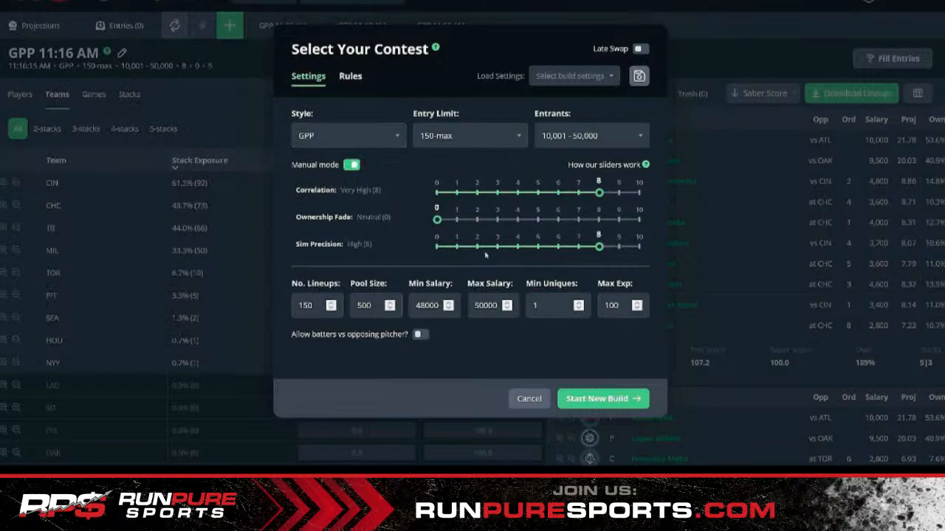
left_click(462, 137)
left_click(446, 107)
mouse_move(308, 247)
mouse_move(598, 242)
mouse_move(537, 246)
left_click(538, 247)
left_click_drag(522, 251, 456, 249)
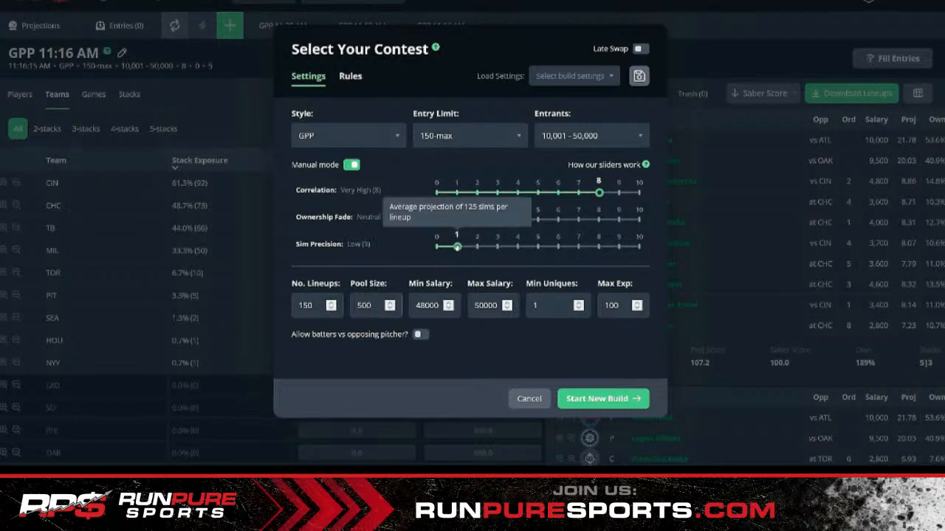
left_click_drag(608, 244, 624, 246)
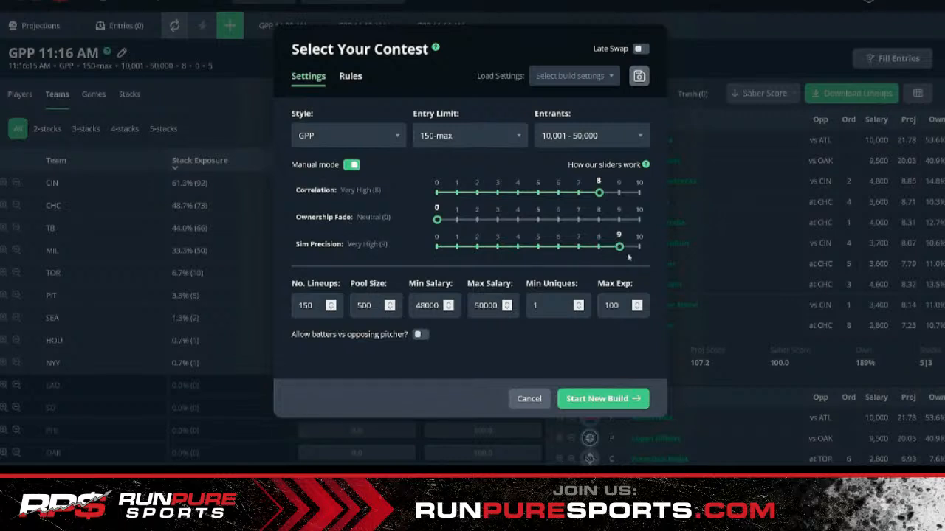
Step: Reselect 10,001 - 50,000 entrants to reset Correlation to 8, Ownership Fade to 5 and Sim Precision to 8, and start the build
left_click(580, 136)
left_click(564, 262)
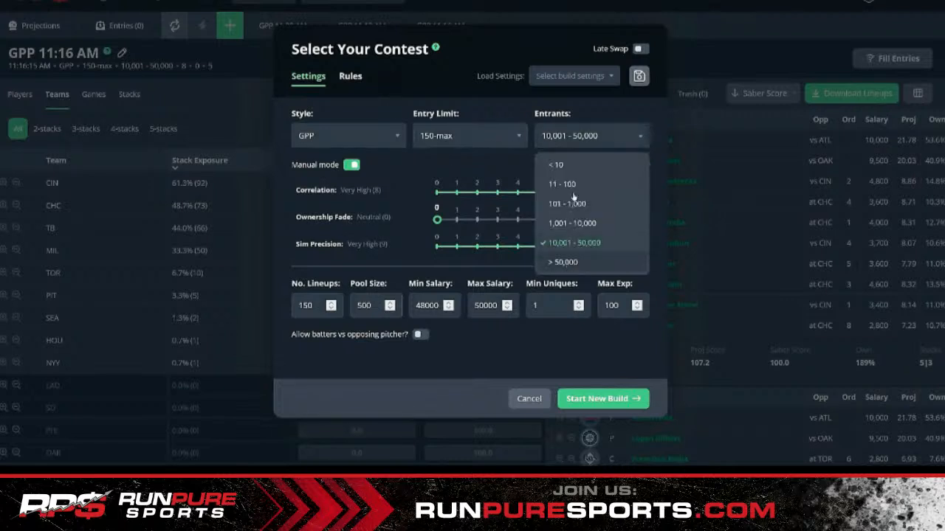
left_click(582, 139)
left_click(579, 245)
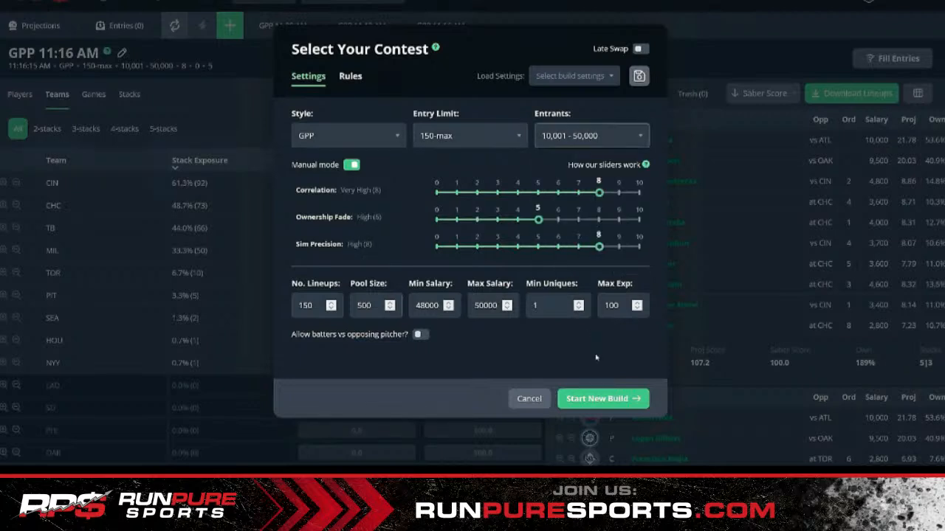
left_click(597, 399)
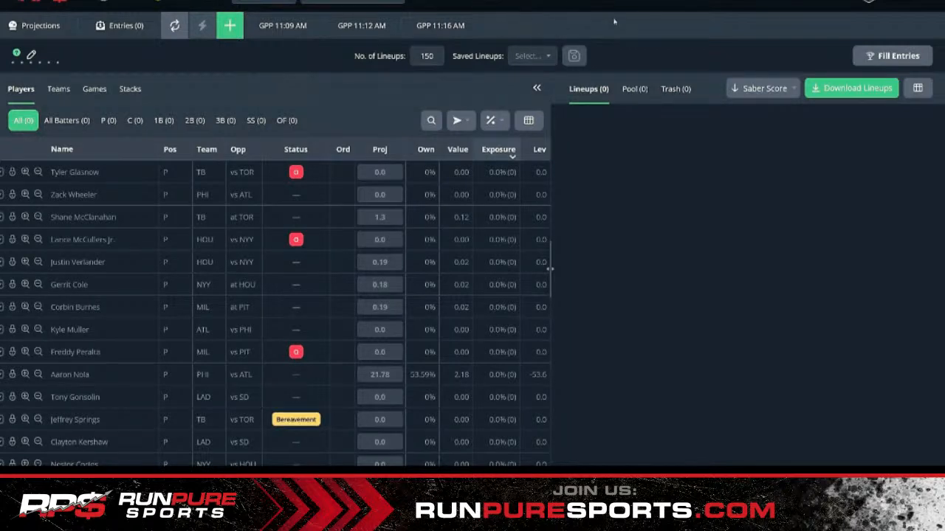
Step: Open the GPP 11:18 AM build and examine its team stack exposures, including the CIN exposure
left_click(36, 29)
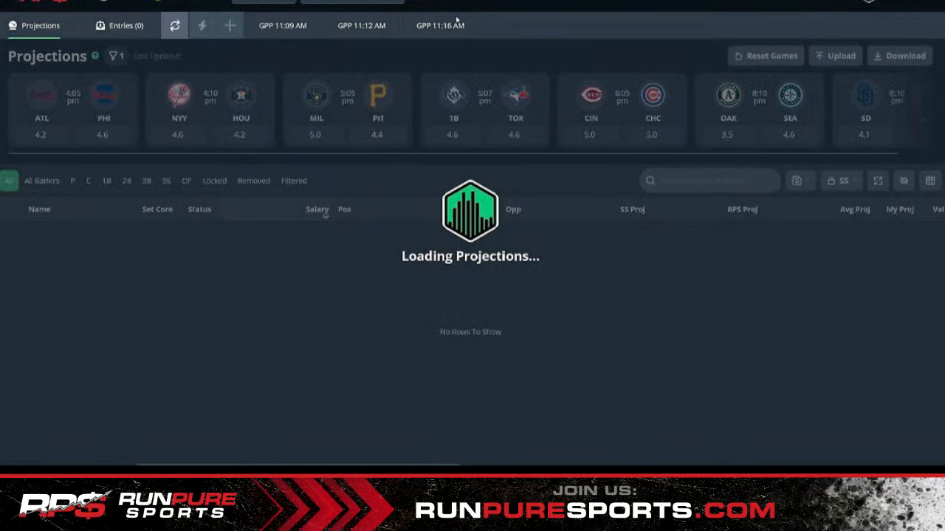
mouse_move(517, 34)
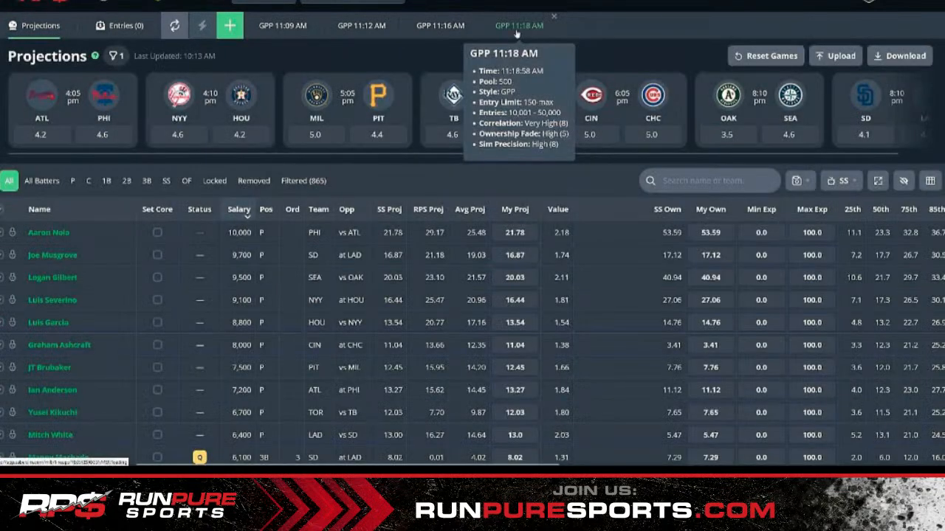
left_click(518, 29)
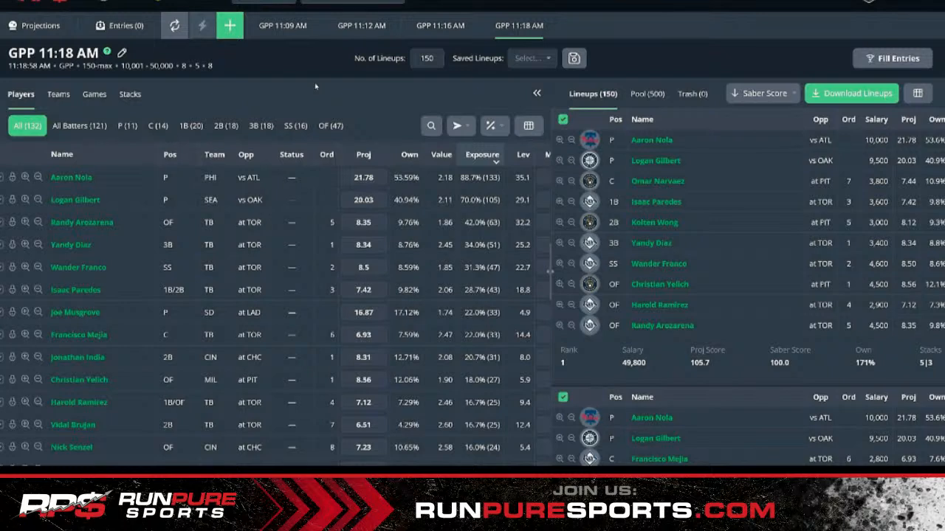
left_click(59, 95)
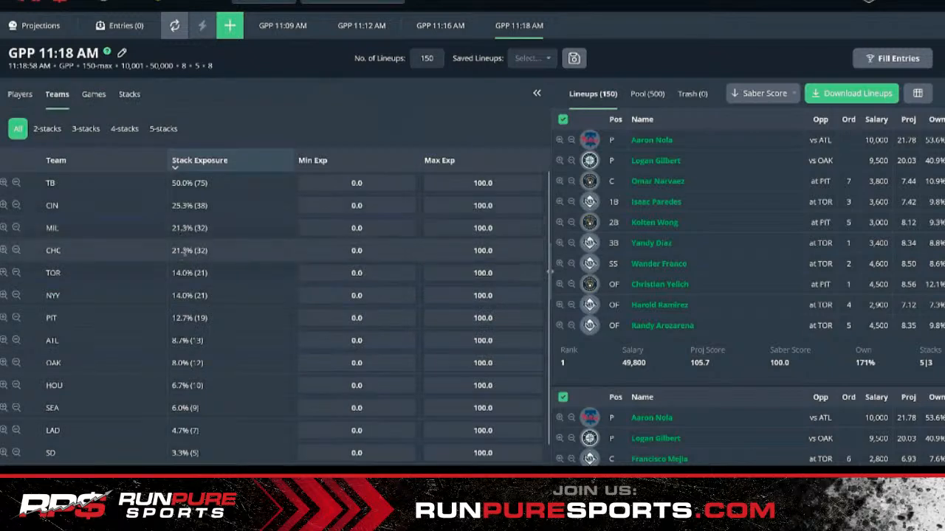
left_click_drag(168, 206, 207, 207)
left_click(201, 209)
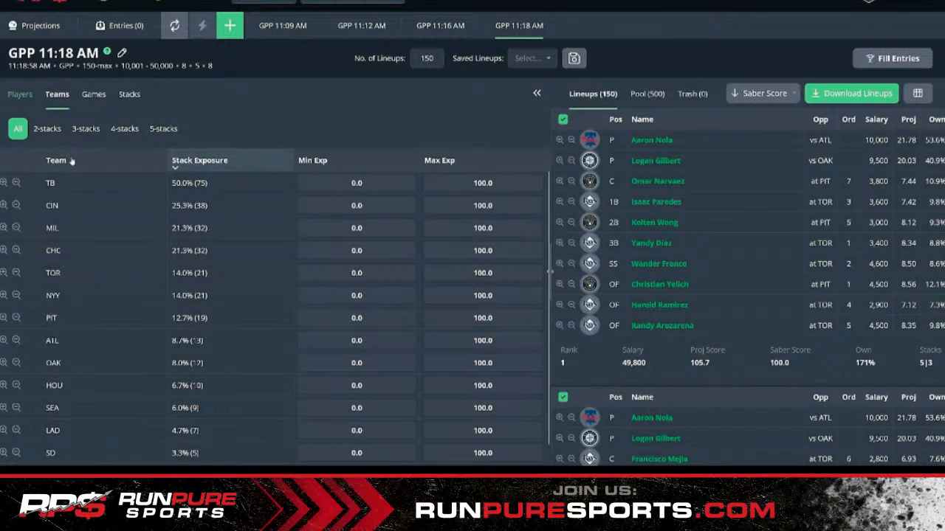
Step: List only the pitchers of the GPP 11:18 AM build, sorted by projection, and compare their exposures
left_click(125, 128)
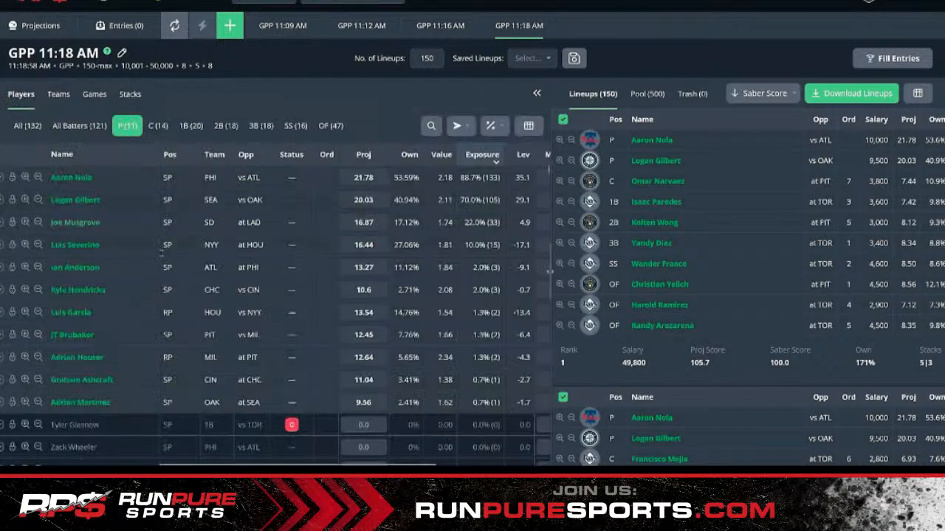
left_click(363, 156)
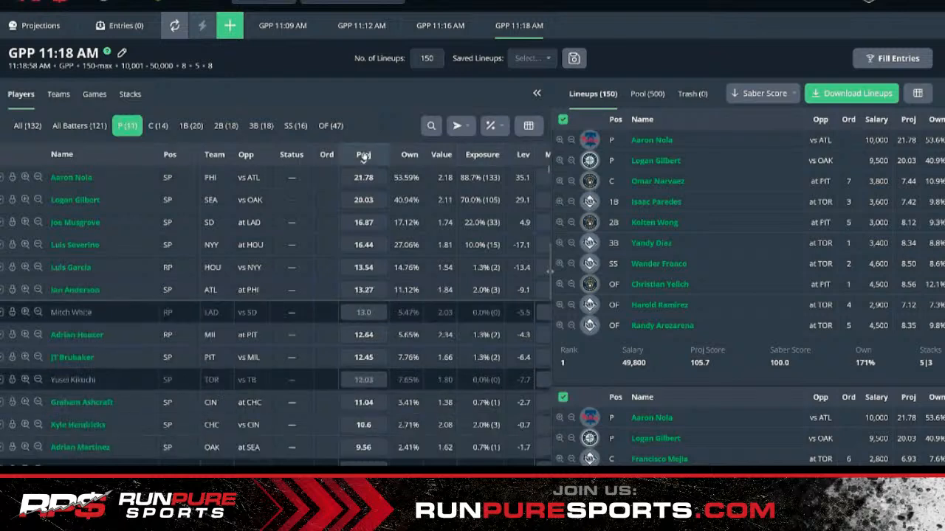
scroll(321, 289, "right", 1)
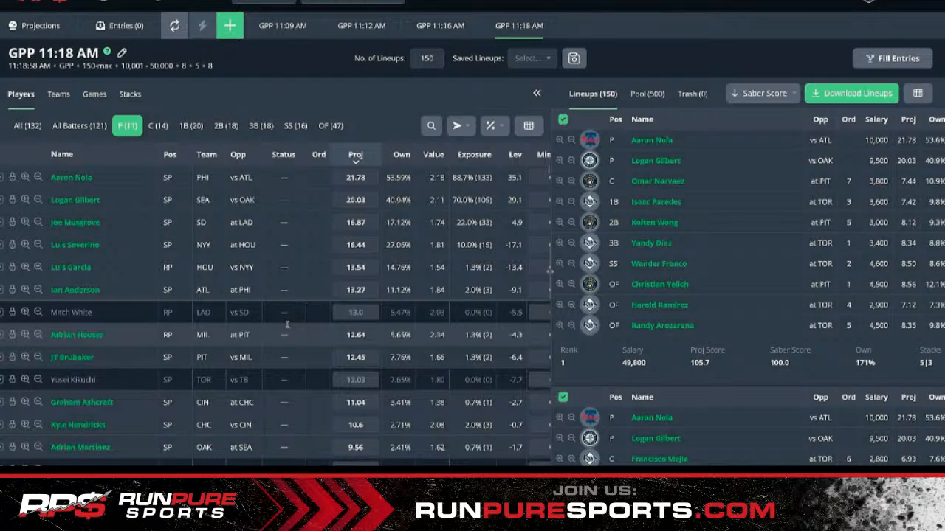
scroll(287, 325, "down", 2)
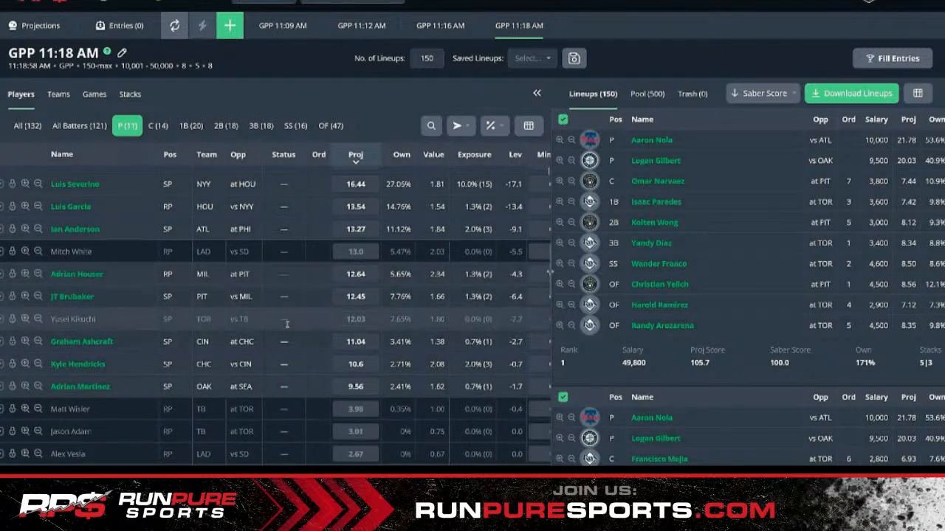
scroll(287, 325, "up", 2)
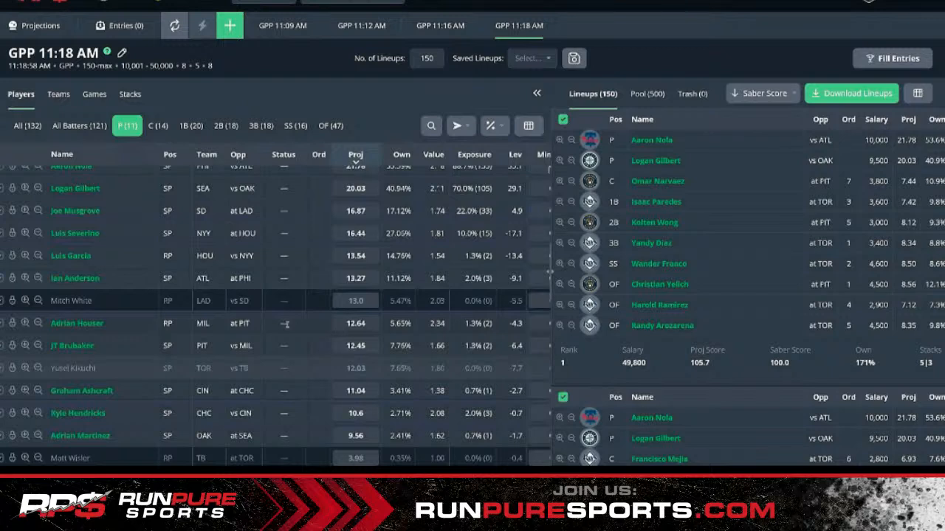
scroll(285, 324, "up", 1)
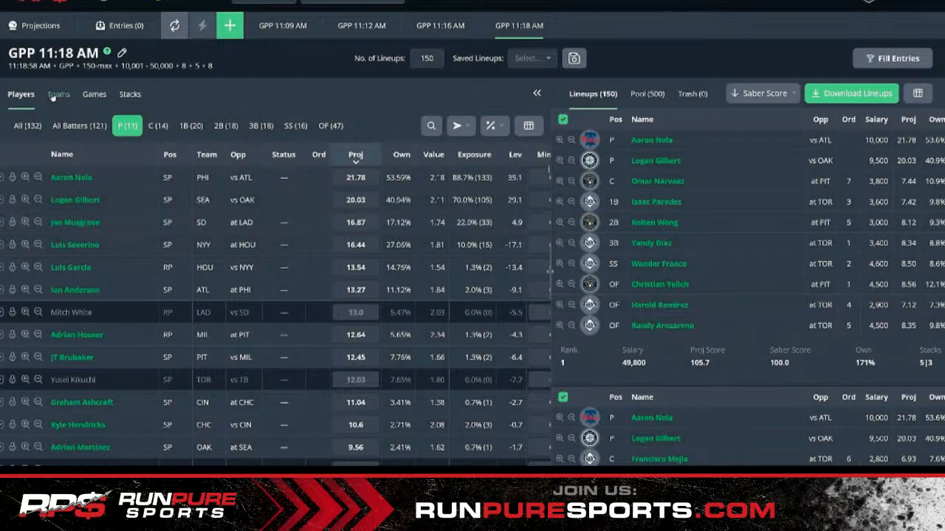
Step: Return to the projections, limited to pitchers, and review the game run totals and the pitchers' projections and ownership
left_click(40, 26)
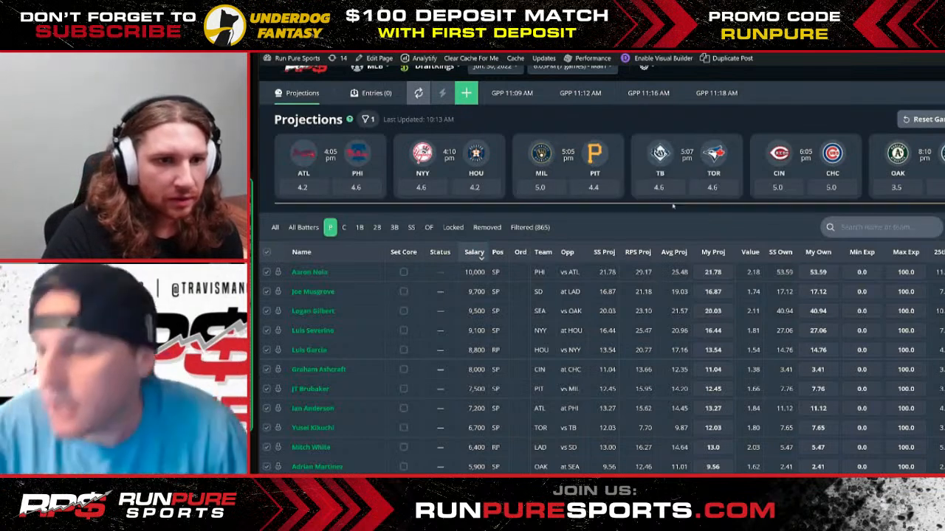
scroll(725, 209, "right", 1)
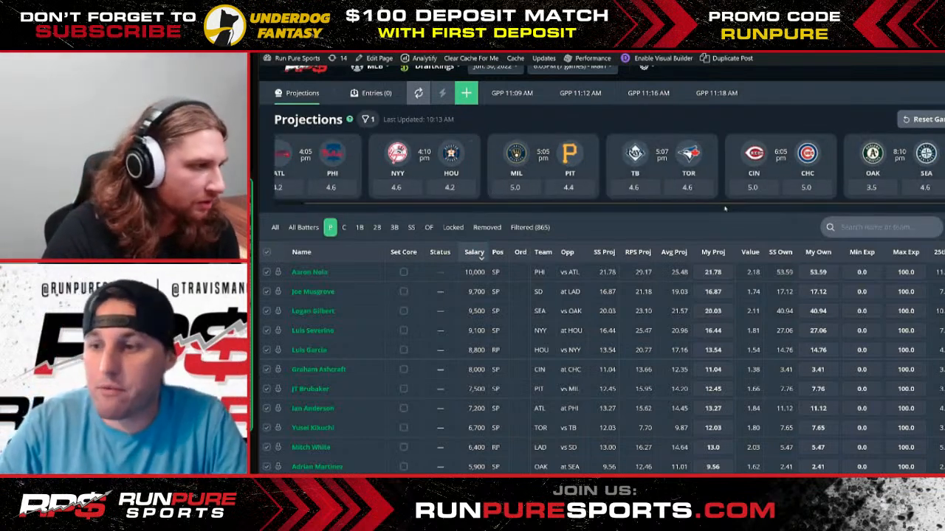
scroll(725, 209, "left", 1)
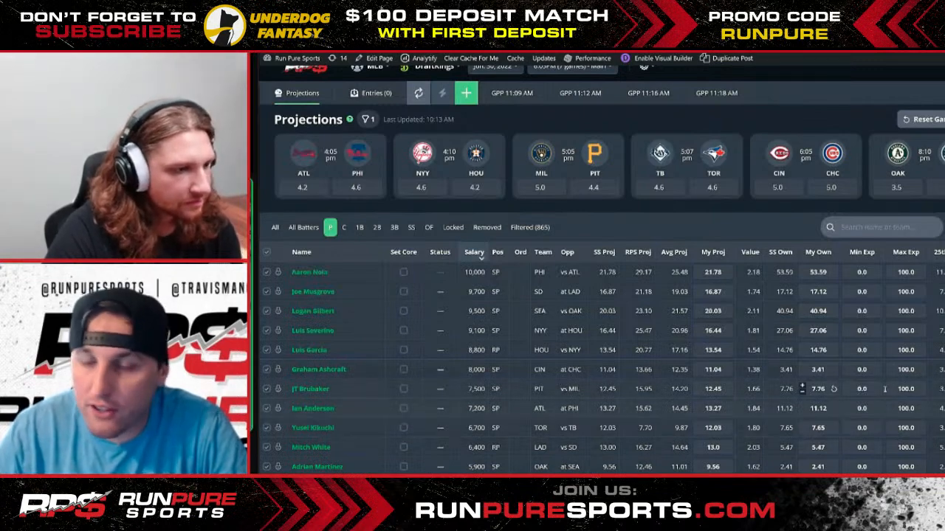
scroll(611, 382, "down", 1)
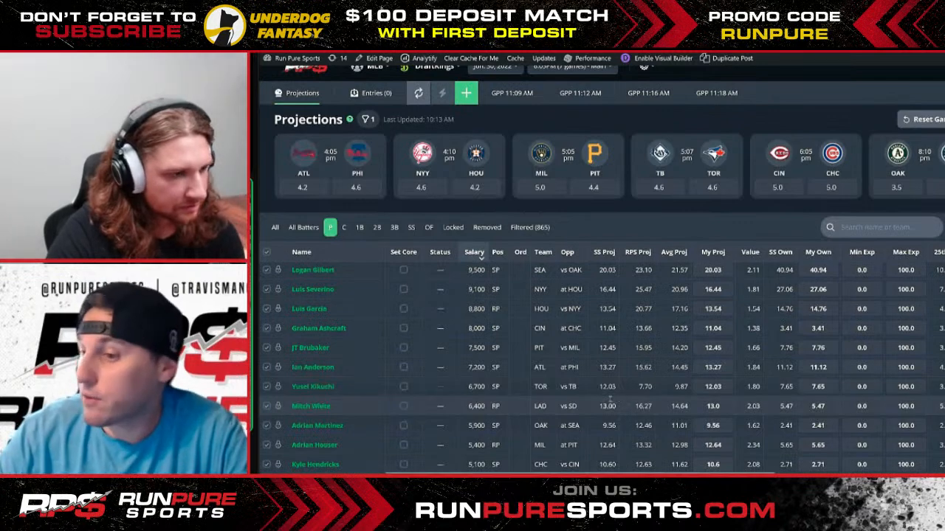
scroll(611, 399, "up", 1)
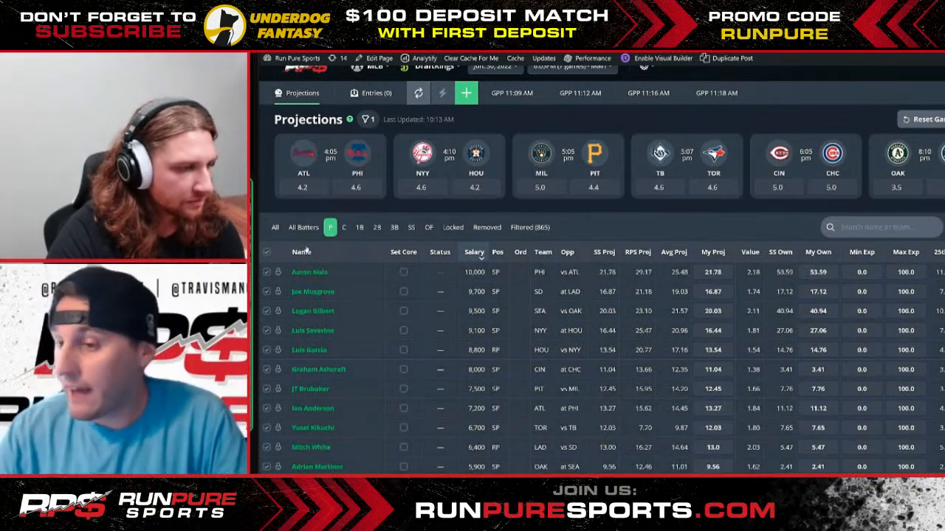
Step: Exclude all pitchers from the player pool, sort them by My Proj, and re-include only Aaron Nola and Logan Gilbert
left_click(267, 252)
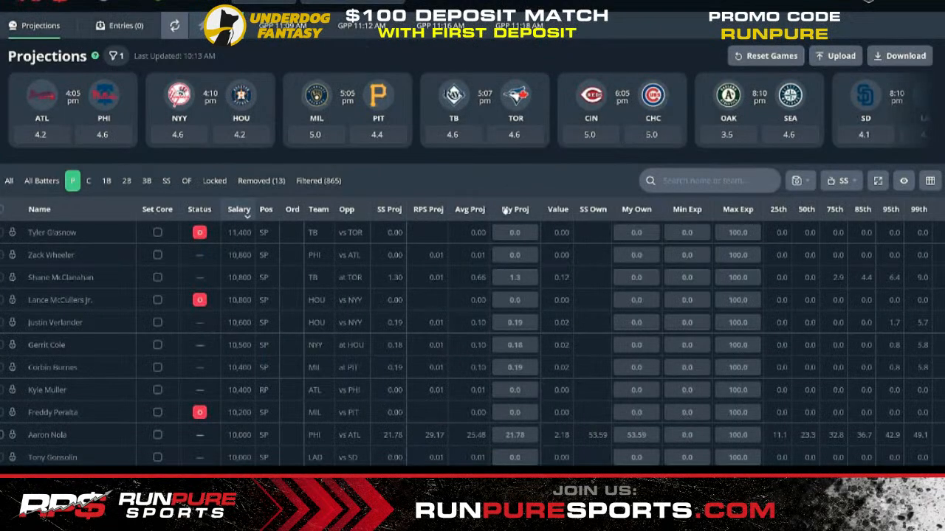
left_click(506, 210)
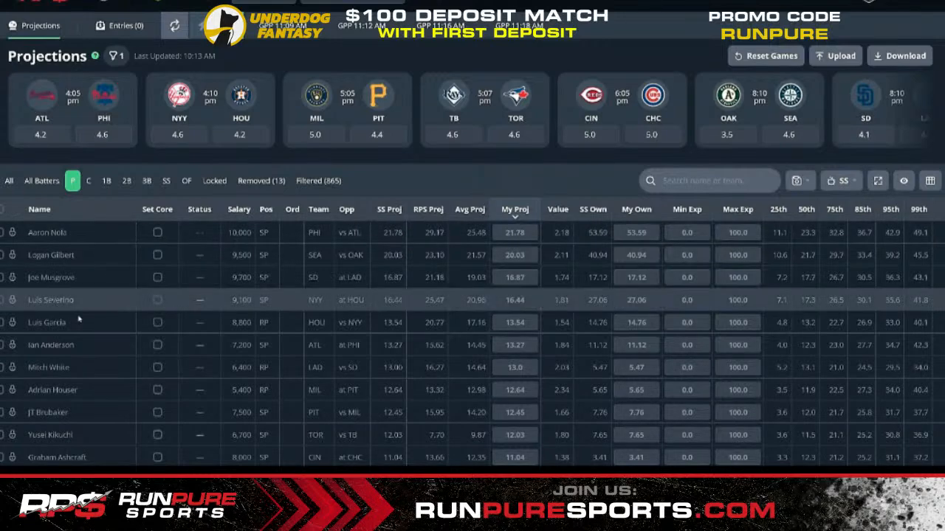
left_click(1, 233)
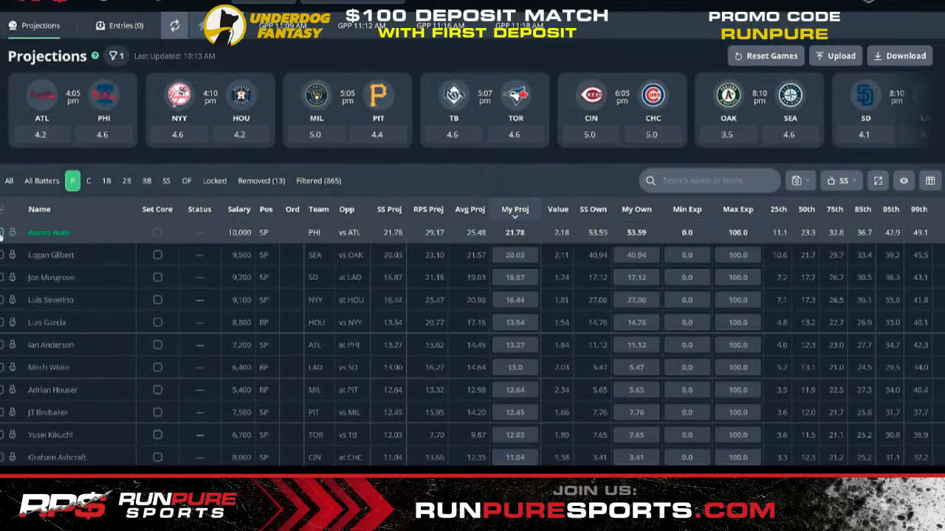
left_click(2, 255)
left_click(2, 256)
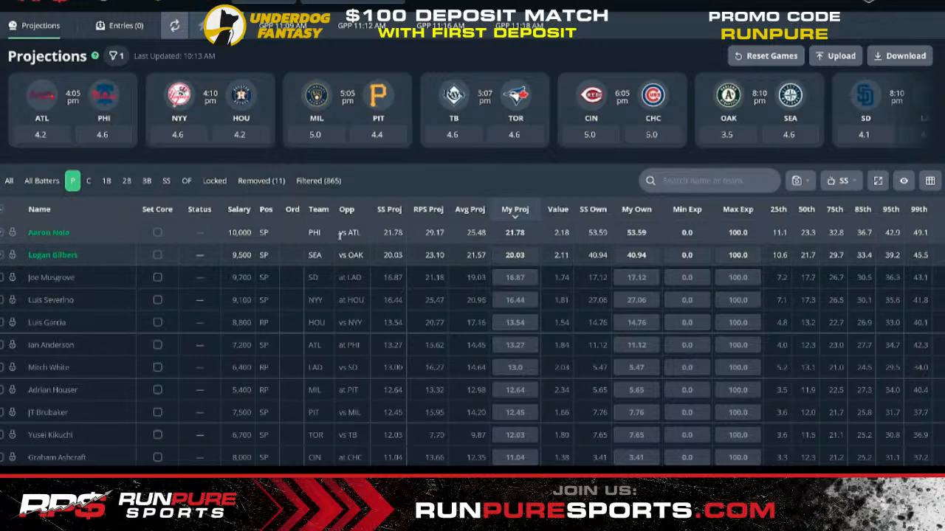
Step: Look through the excluded pitchers and compare their salaries and projections as further candidates for the pool
scroll(150, 381, "down", 3)
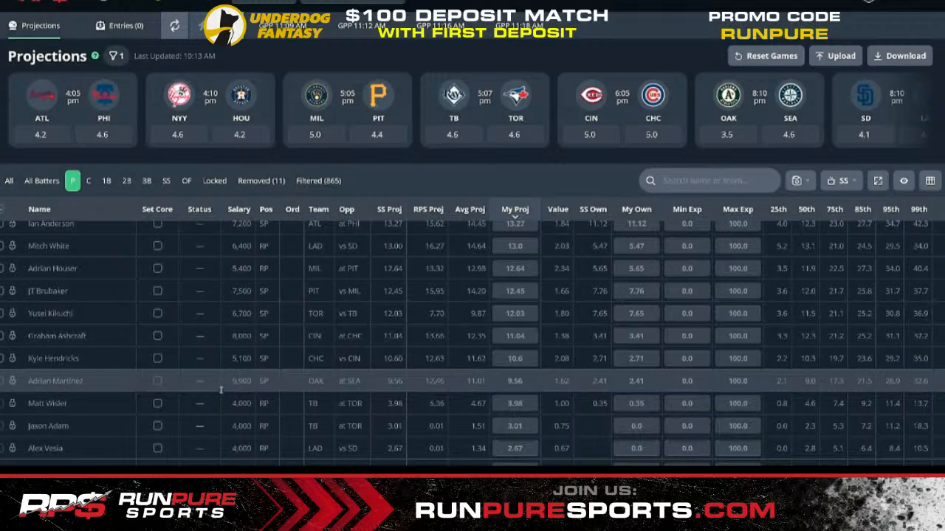
scroll(215, 390, "up", 3)
scroll(109, 246, "up", 1)
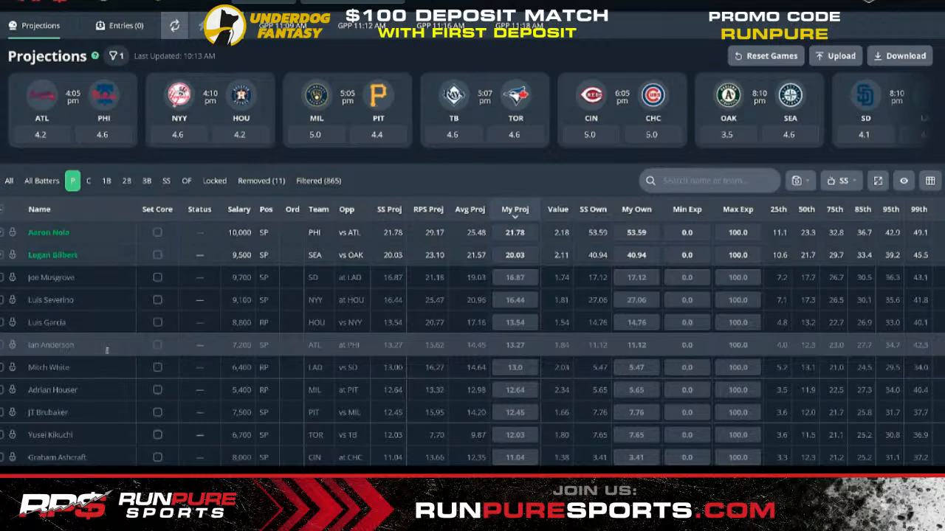
scroll(107, 352, "down", 1)
scroll(107, 354, "down", 1)
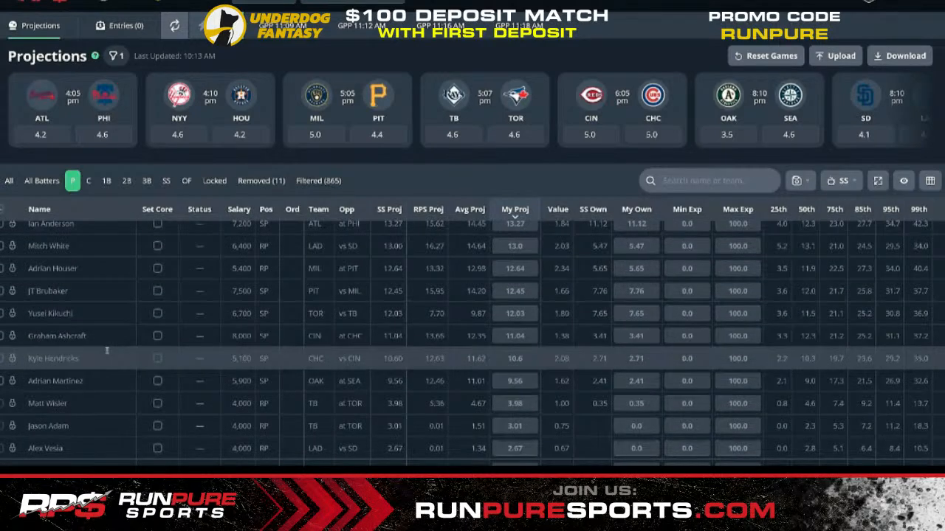
scroll(107, 353, "up", 1)
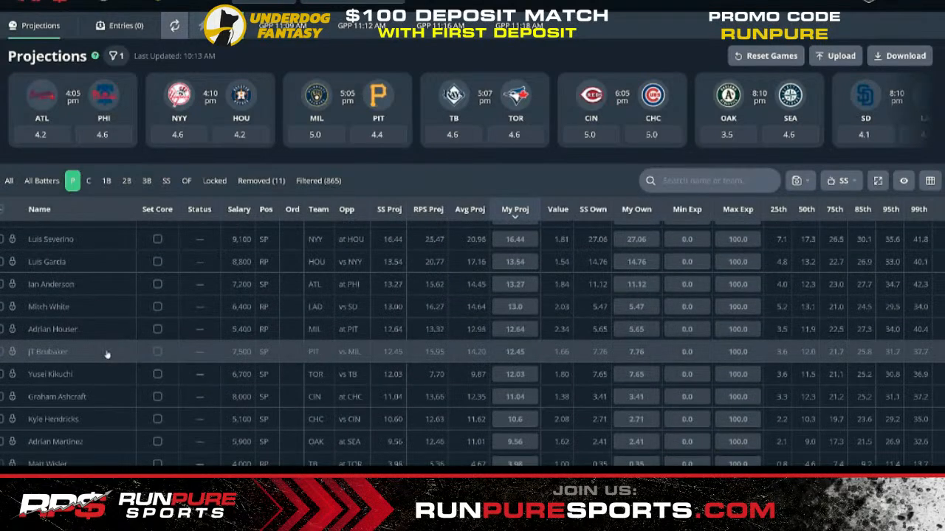
Step: Re-include Ian Anderson, Joe Musgrove, Luis Severino and Luis Garcia (HOU) in the pitcher pool
scroll(107, 355, "up", 1)
left_click(2, 346)
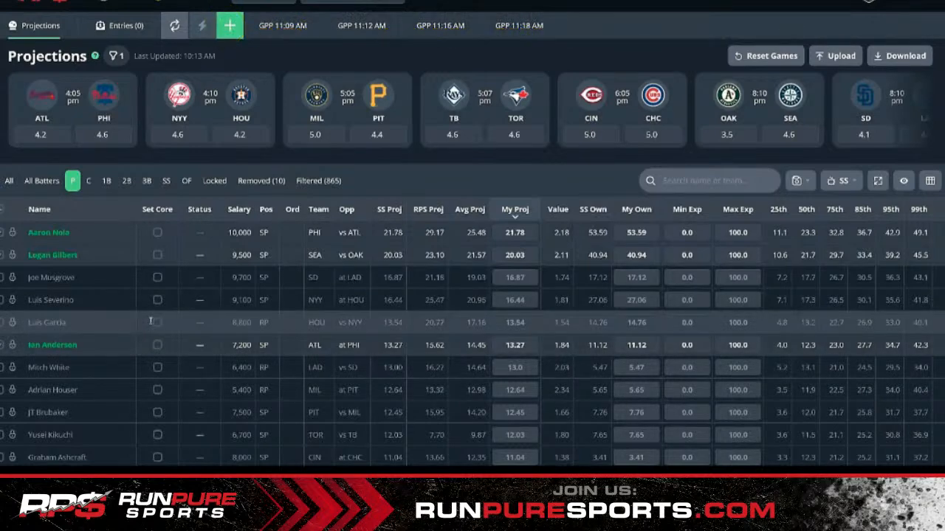
left_click(2, 277)
left_click(1, 301)
left_click(1, 323)
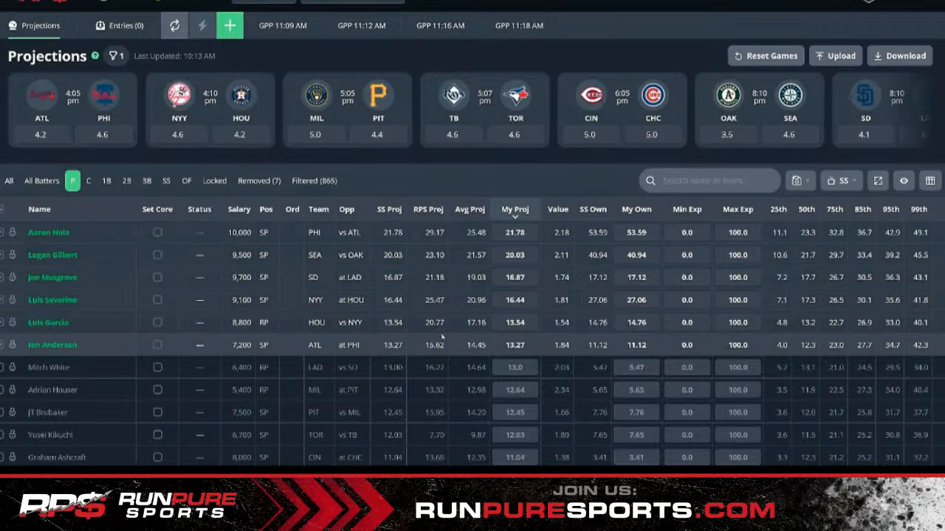
Step: Re-include JT Brubaker and Adrian Houser in the pitcher pool
scroll(442, 336, "down", 2)
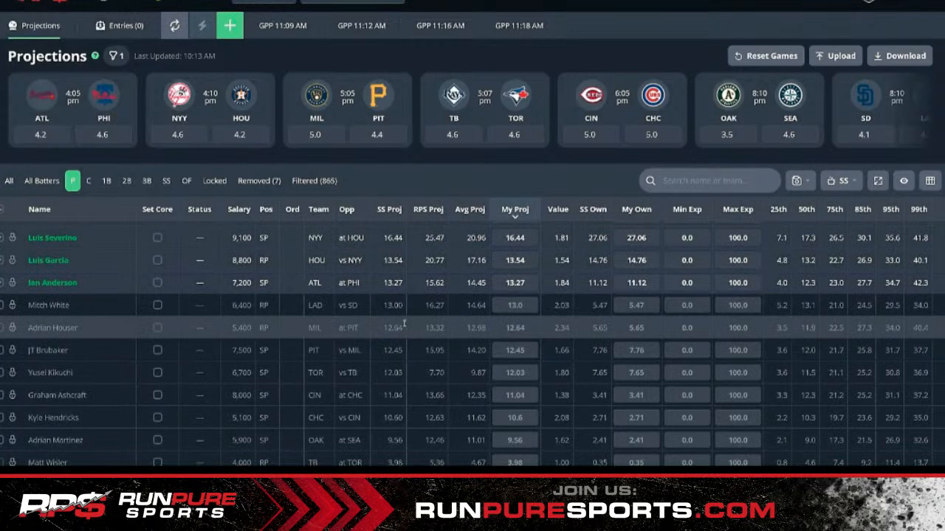
scroll(405, 322, "down", 1)
scroll(405, 322, "up", 1)
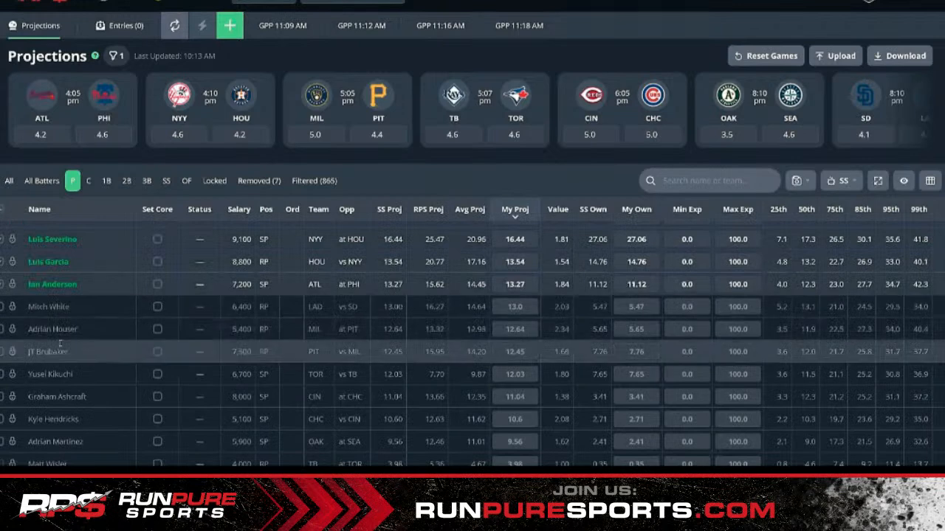
left_click(3, 352)
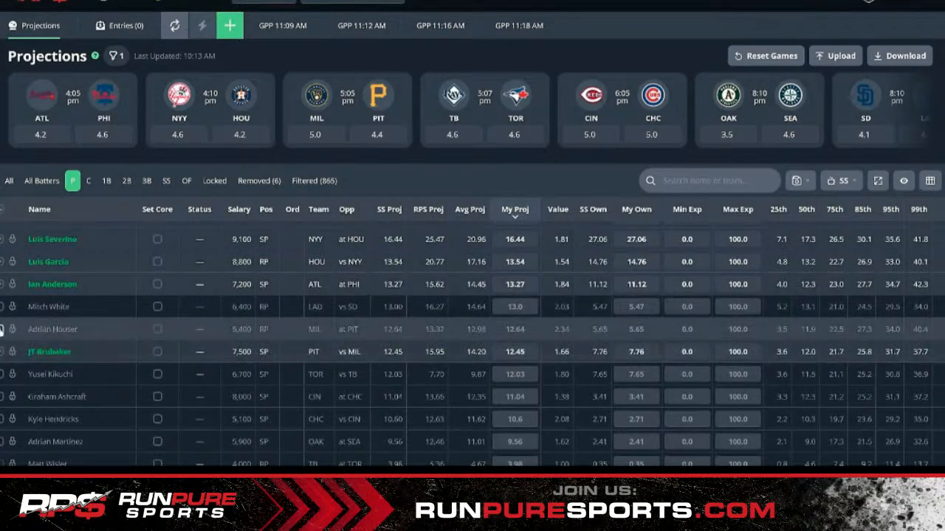
left_click(2, 330)
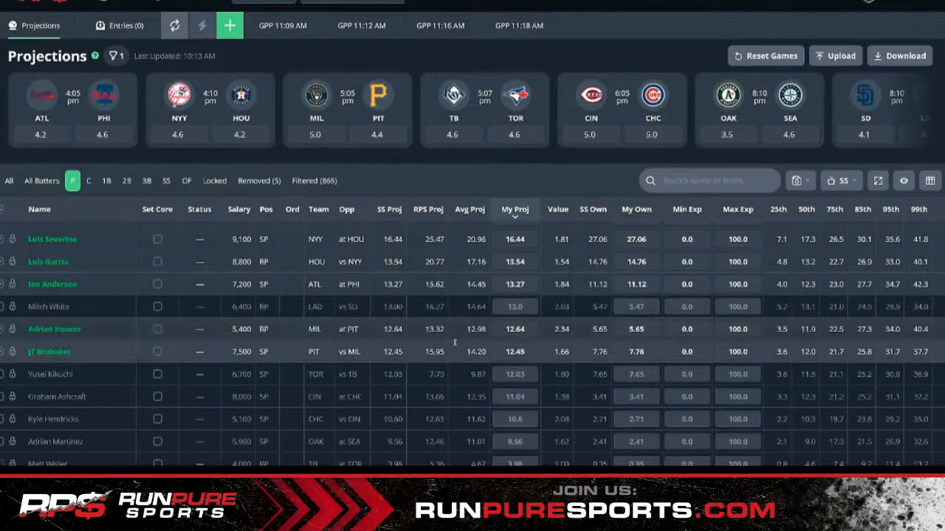
Step: Check the remaining excluded pitchers and San Diego's pitching staff, and re-include Mitch White in the pool
scroll(446, 391, "down", 1)
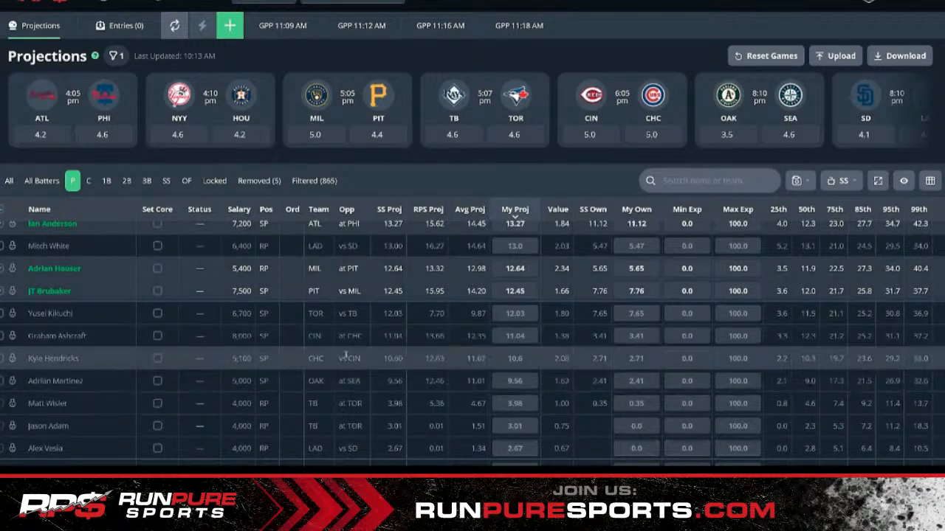
scroll(345, 355, "down", 1)
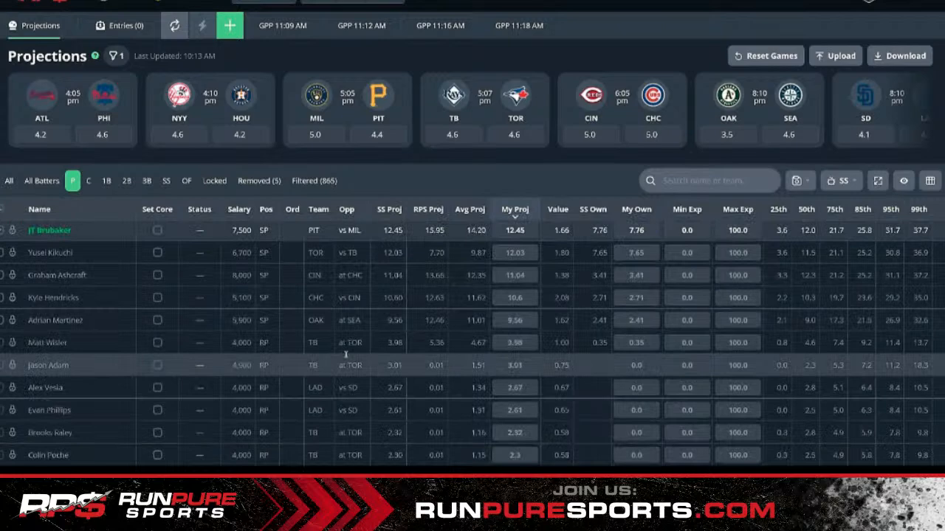
scroll(346, 355, "up", 1)
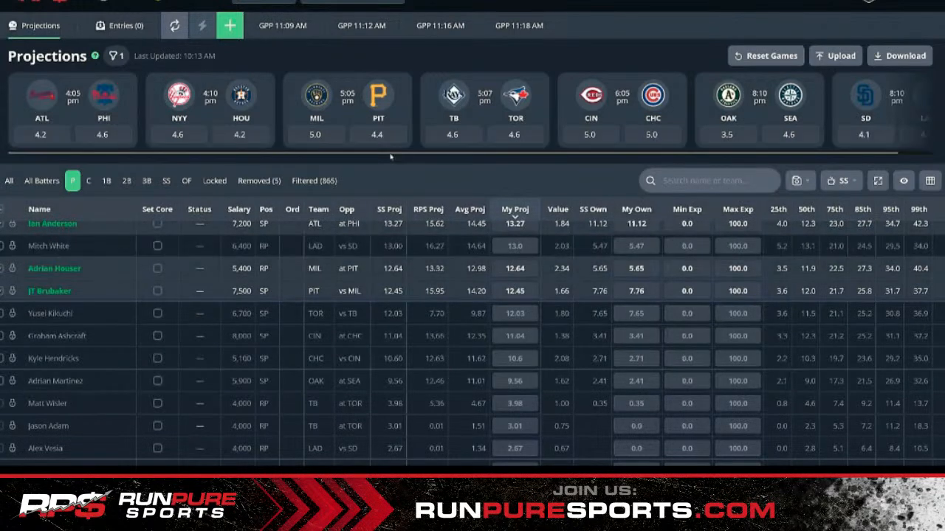
left_click_drag(391, 157, 399, 156)
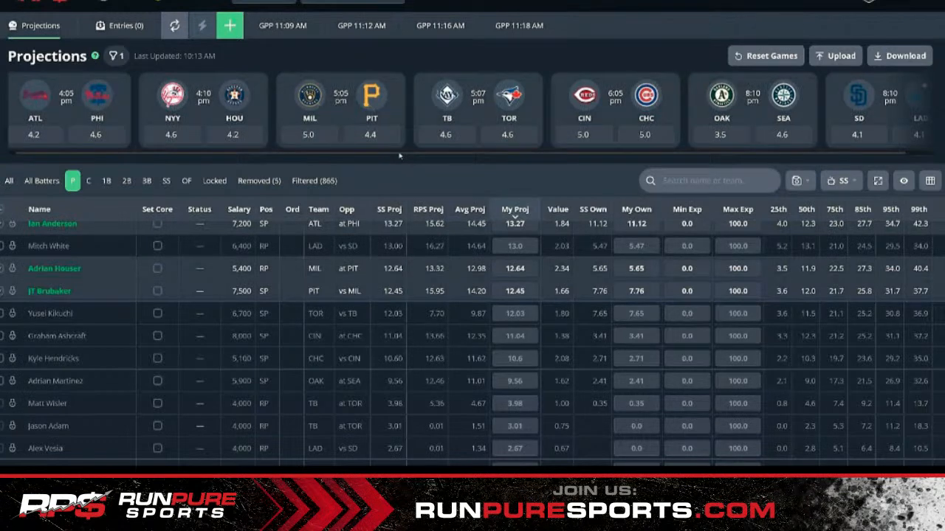
left_click_drag(400, 156, 426, 156)
scroll(522, 298, "down", 10)
scroll(521, 297, "up", 3)
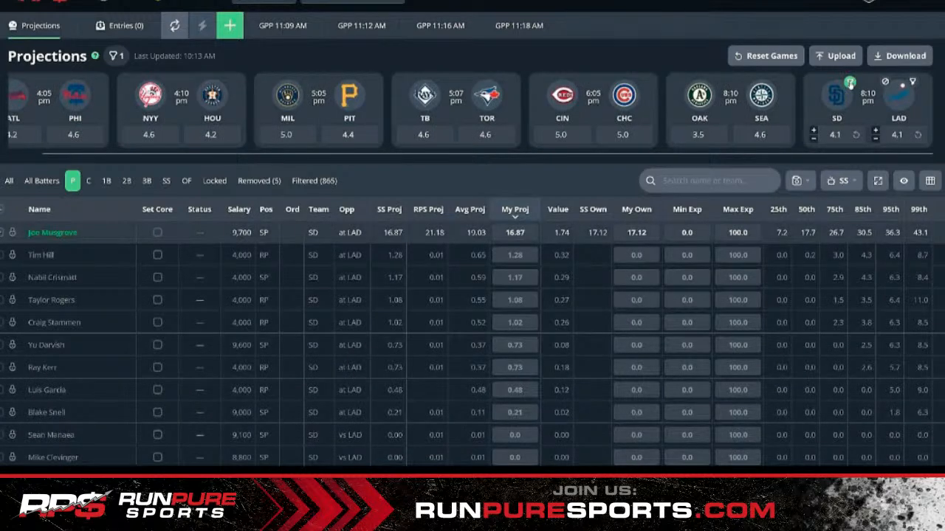
left_click(850, 82)
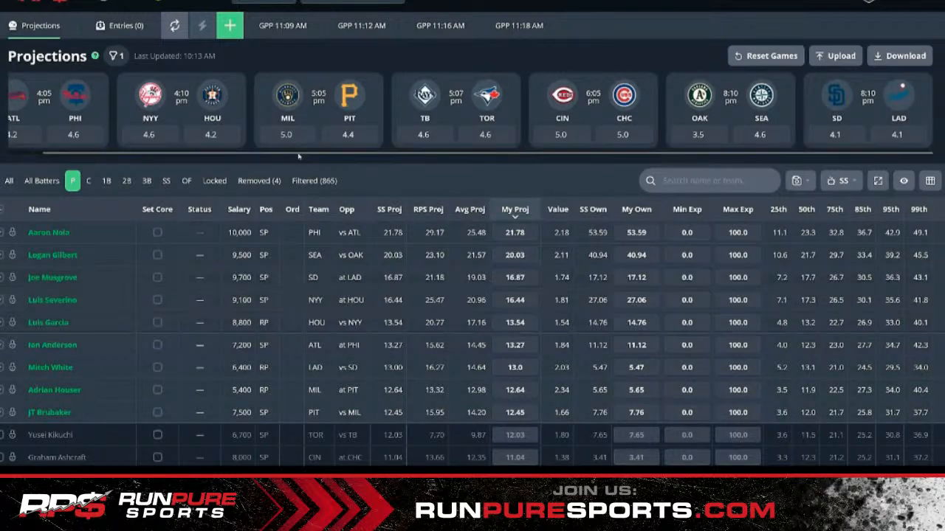
left_click_drag(298, 156, 262, 157)
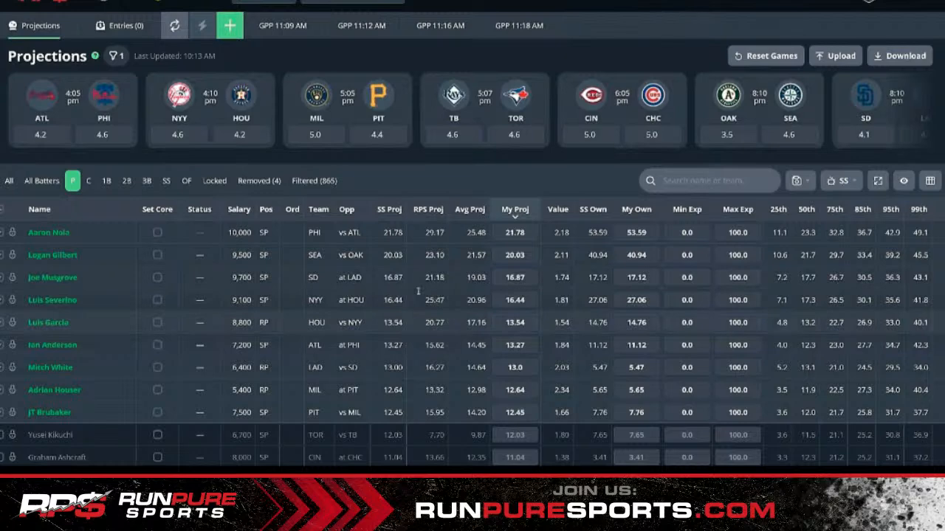
Step: Show all positions and view only Houston's players, then list all batters across every team
scroll(499, 340, "down", 1)
scroll(580, 389, "up", 1)
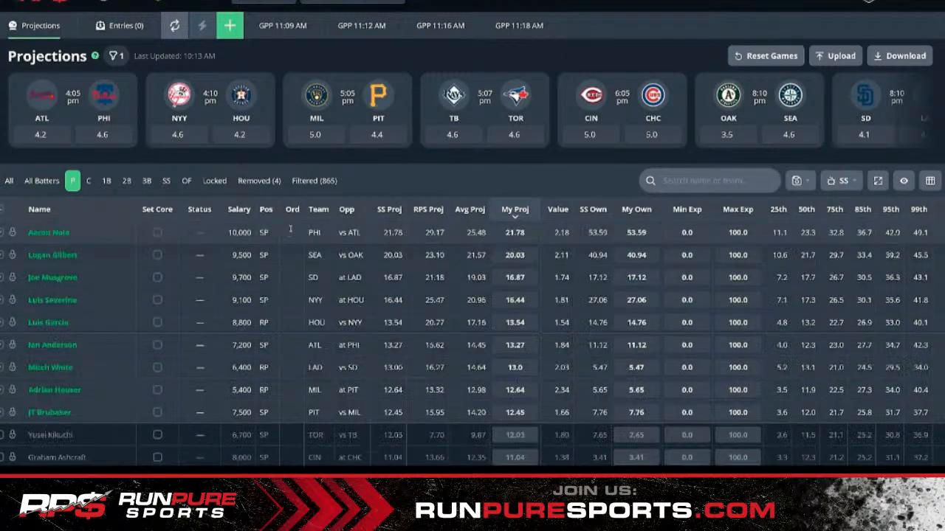
mouse_move(311, 127)
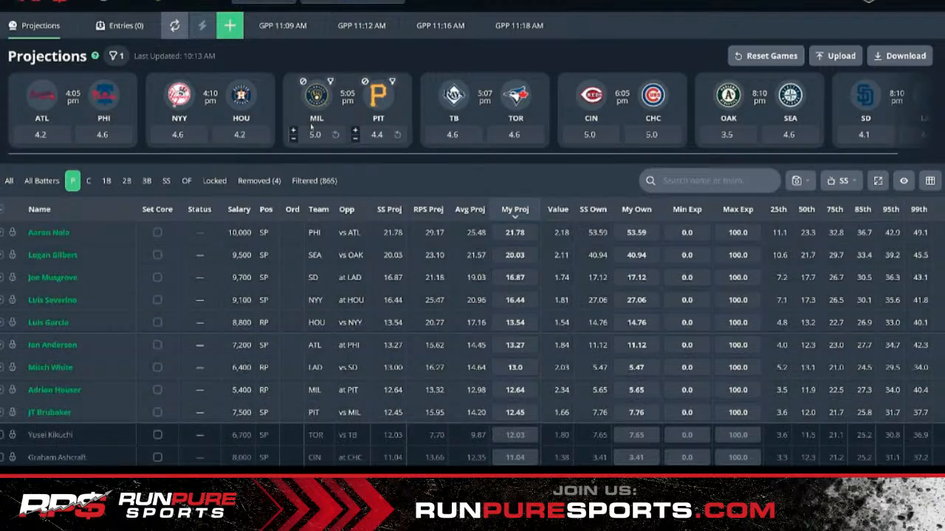
left_click(8, 186)
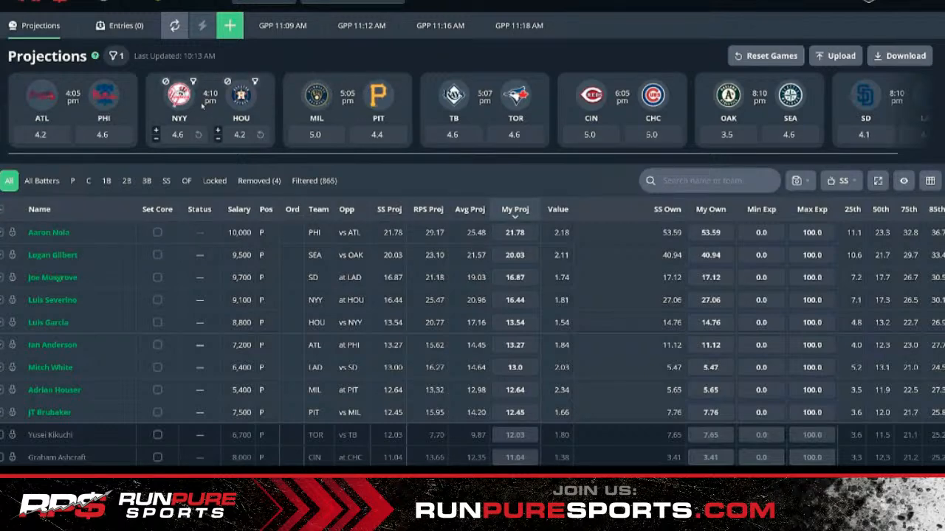
left_click(254, 82)
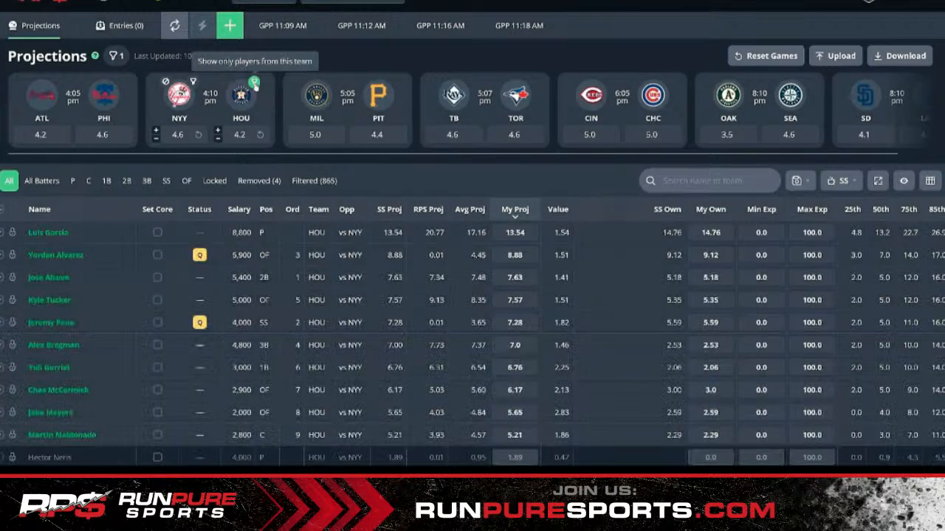
left_click(41, 181)
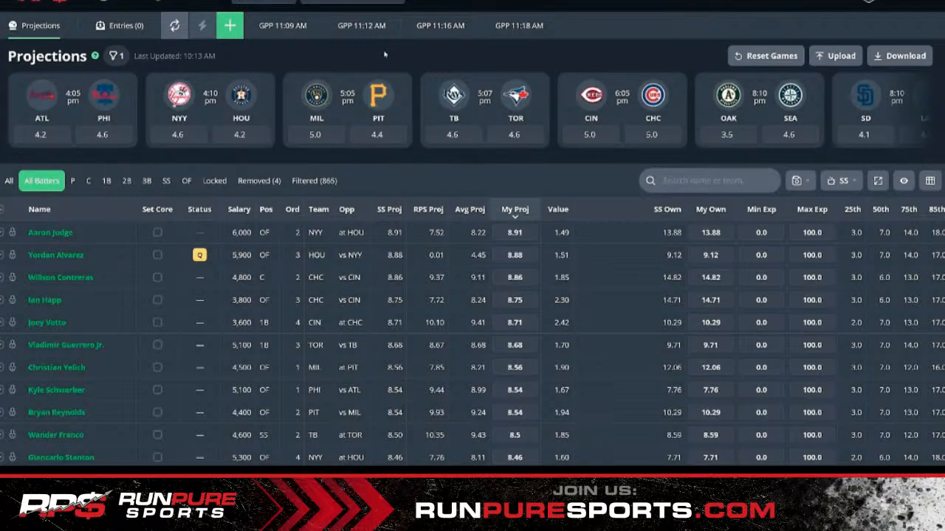
Step: Review the run totals of all games and set Tampa Bay's run total to 4.8
scroll(547, 147, "right", 1)
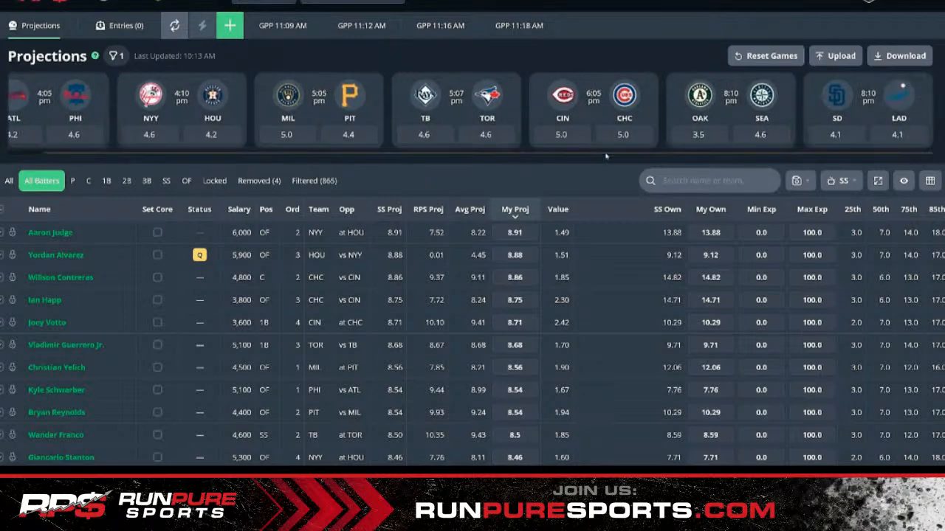
scroll(591, 156, "left", 1)
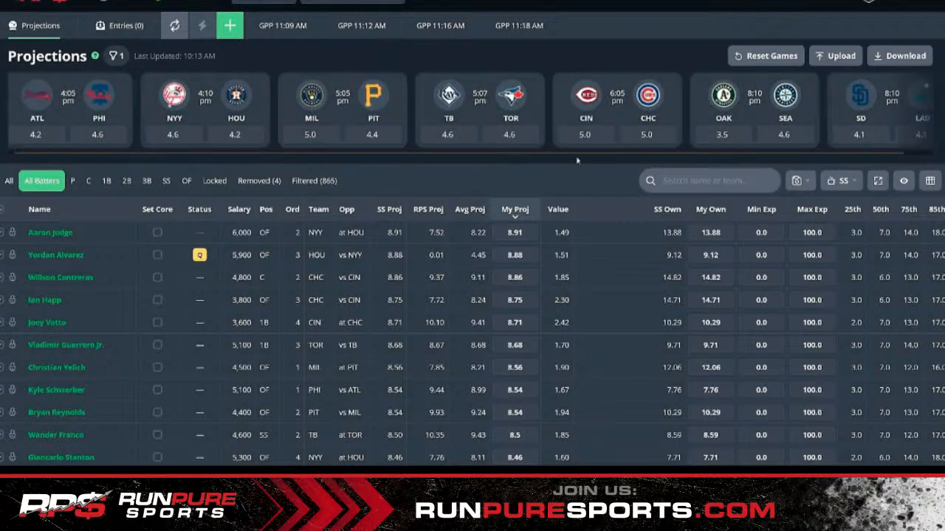
scroll(576, 164, "left", 1)
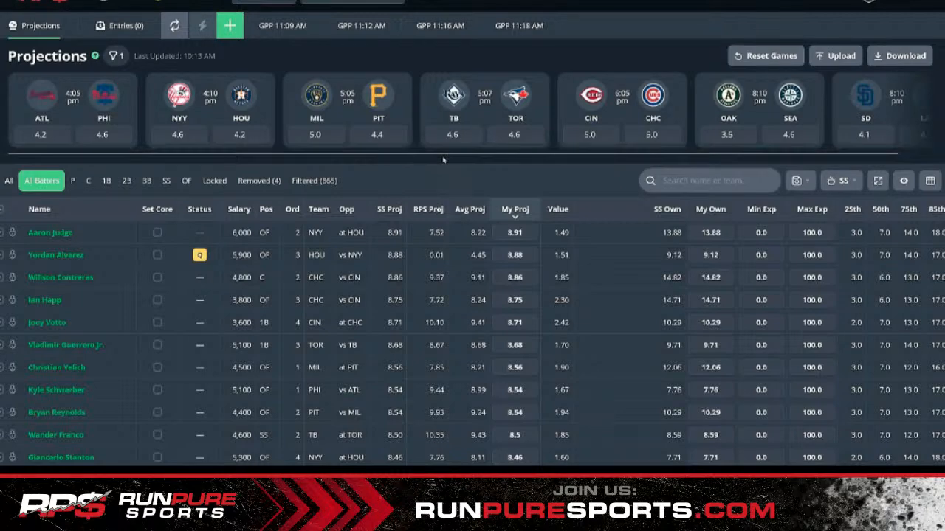
mouse_move(437, 134)
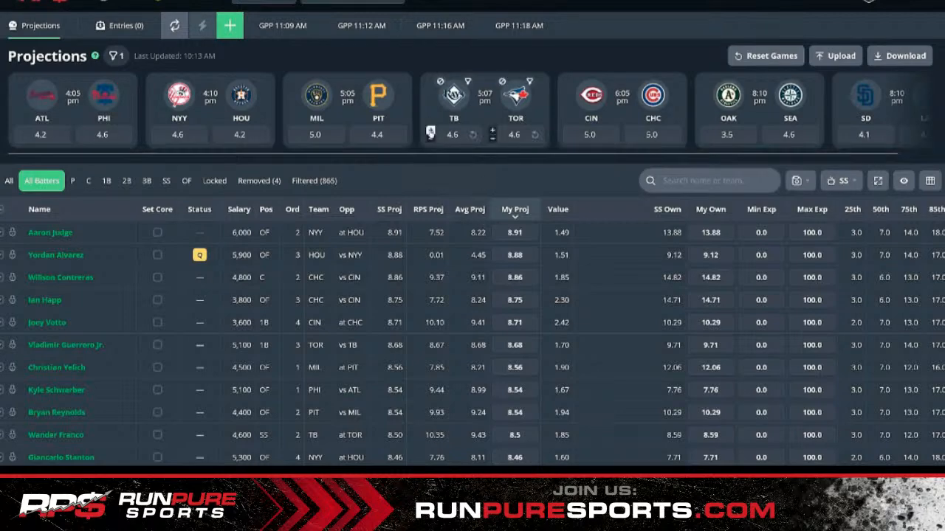
left_click(430, 131)
left_click(430, 131)
left_click(430, 131)
left_click(430, 130)
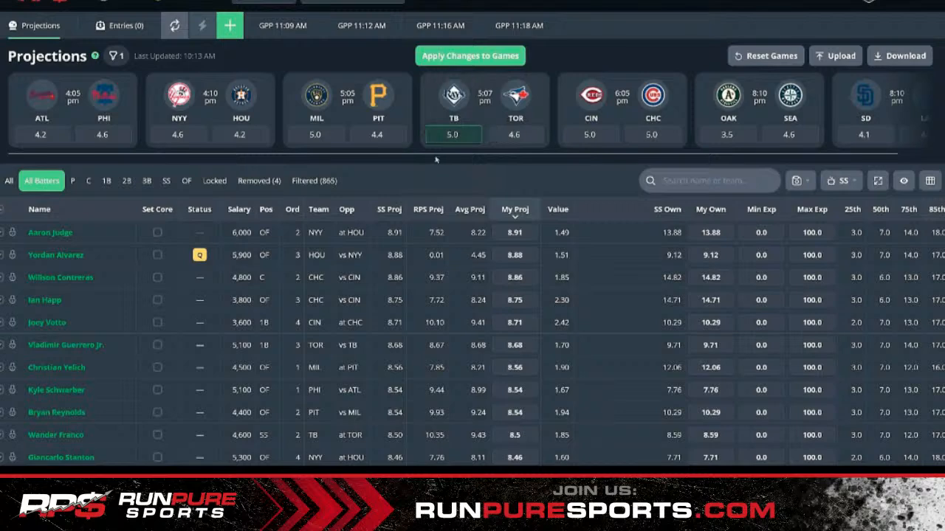
left_click(430, 140)
left_click(431, 141)
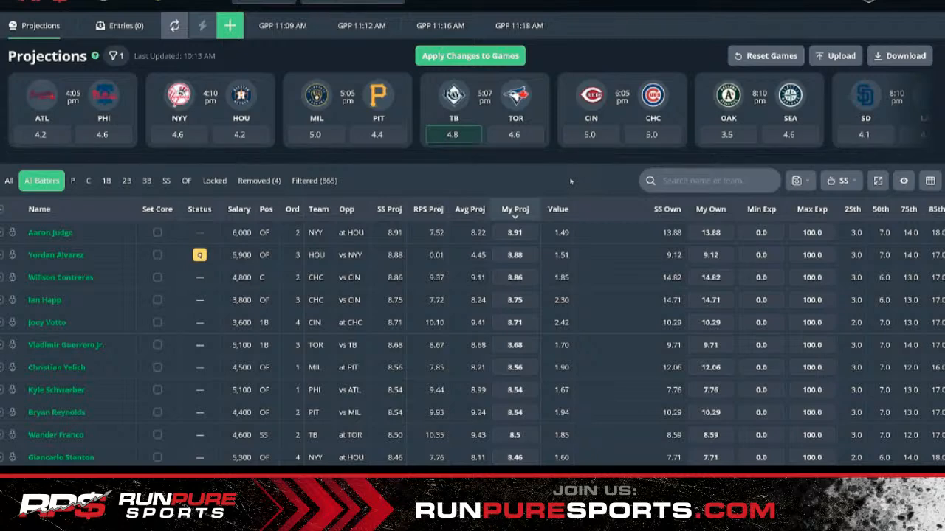
Step: Set the run totals of both Cincinnati and the Chicago Cubs to 5.2
left_click(568, 131)
left_click(568, 131)
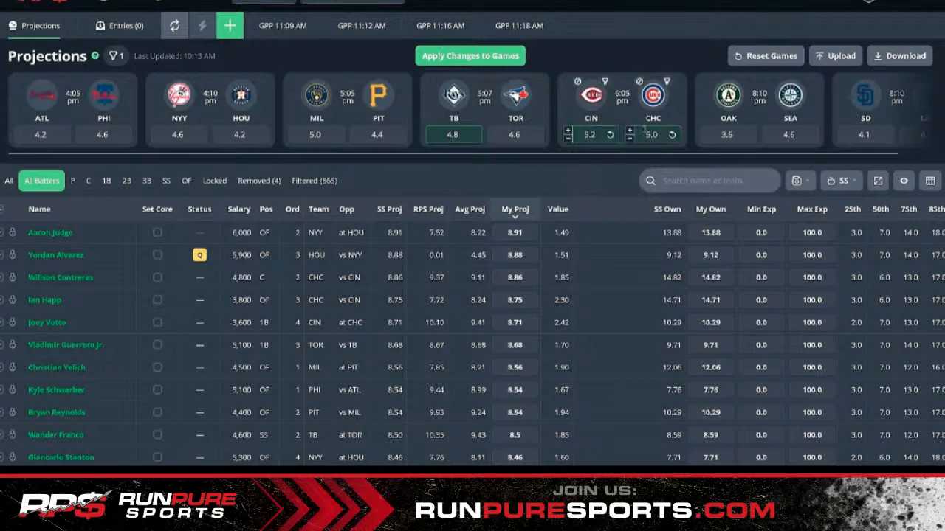
left_click(630, 130)
left_click(629, 130)
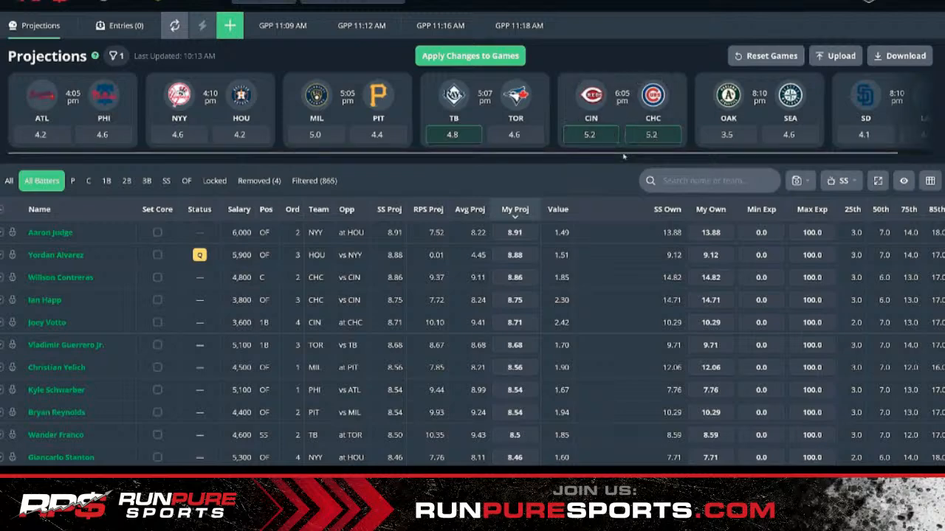
Step: Look over the other games' run totals and set Atlanta's run total to 4.4
left_click_drag(624, 156, 591, 166)
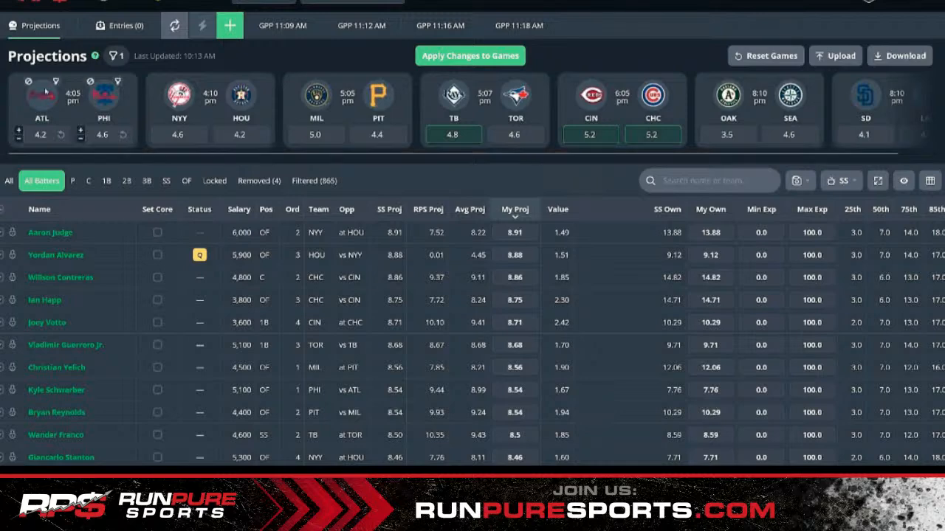
mouse_move(45, 134)
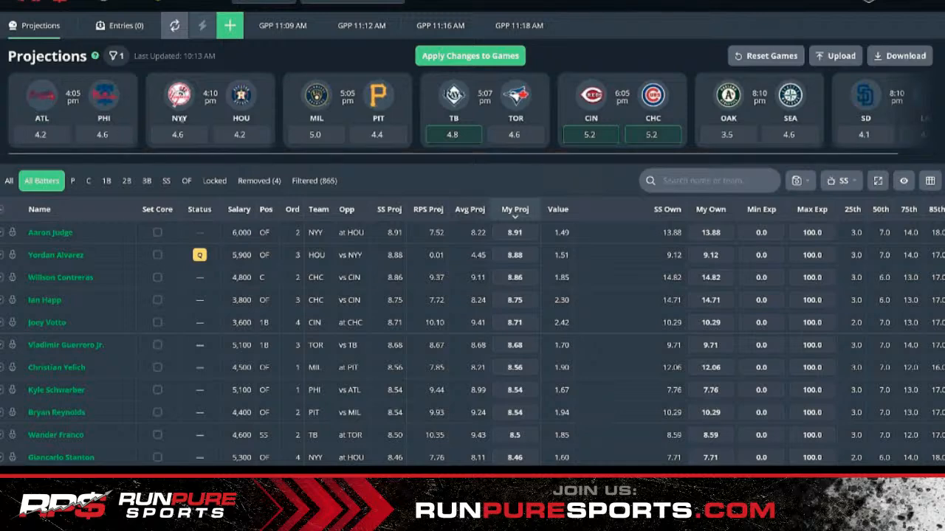
left_click_drag(340, 158, 385, 156)
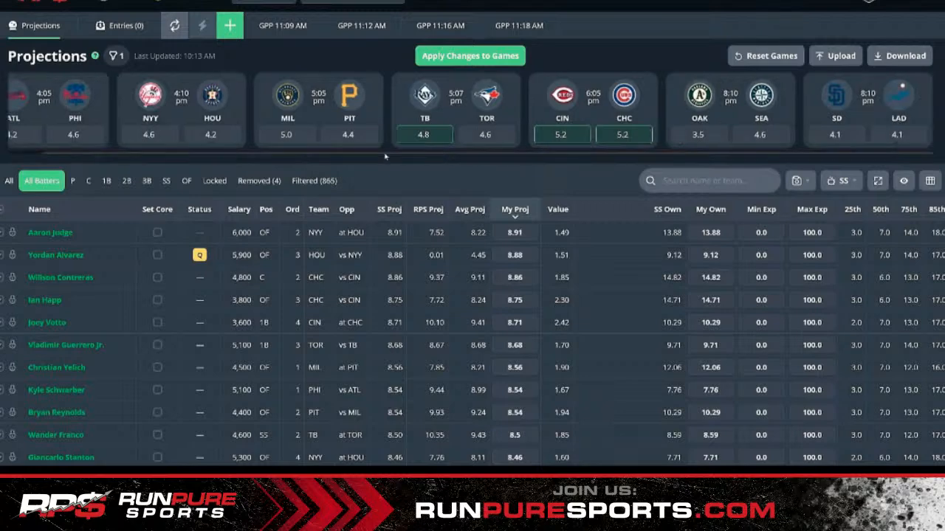
left_click_drag(385, 156, 355, 157)
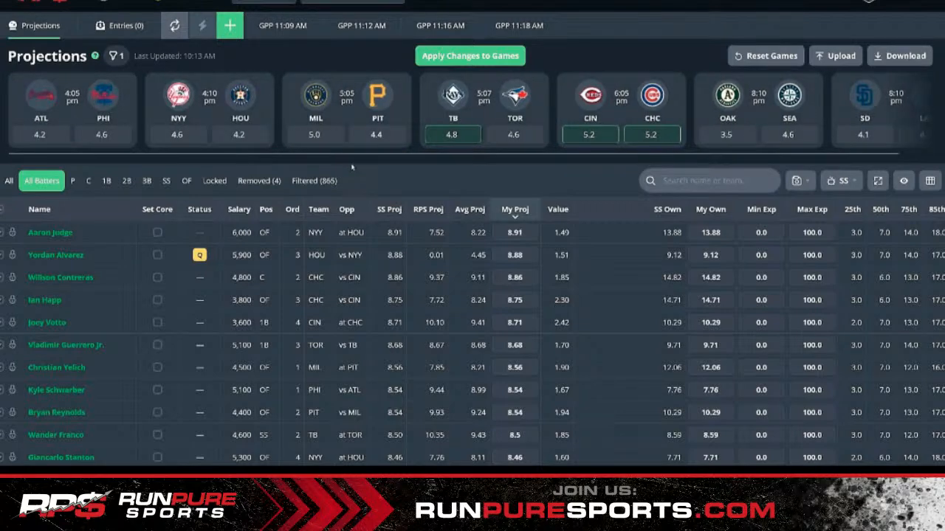
mouse_move(18, 132)
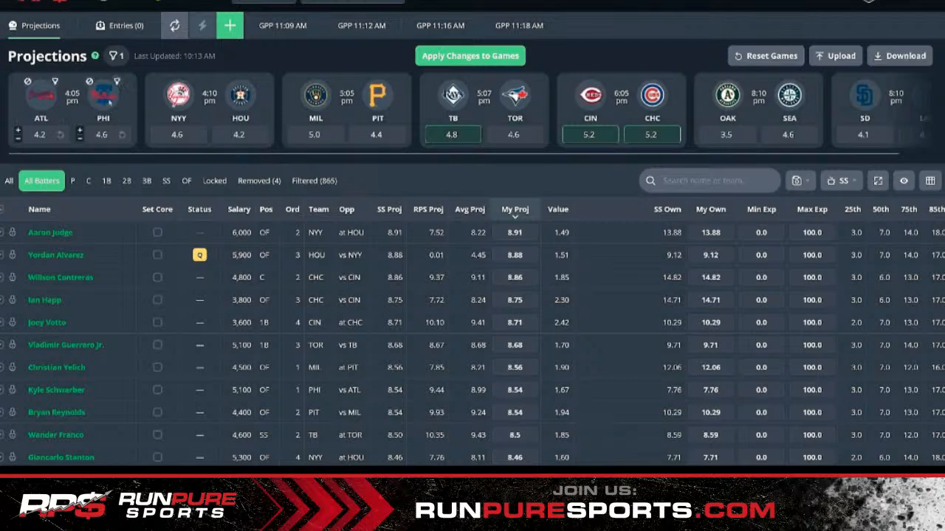
left_click(18, 130)
left_click(18, 131)
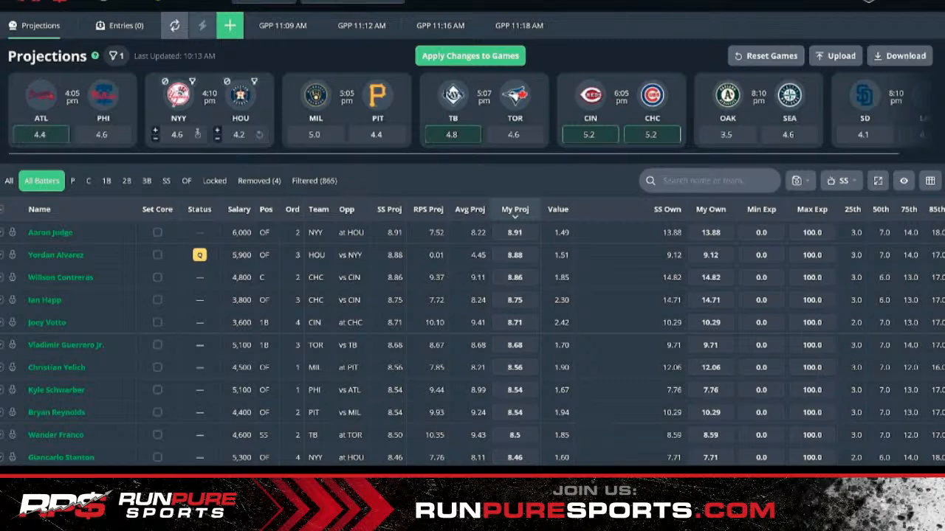
Step: Set the New York Yankees' run total to 4.8 and Houston's run total to 4.4
mouse_move(220, 132)
left_click(155, 131)
left_click(156, 131)
left_click(216, 131)
left_click(216, 131)
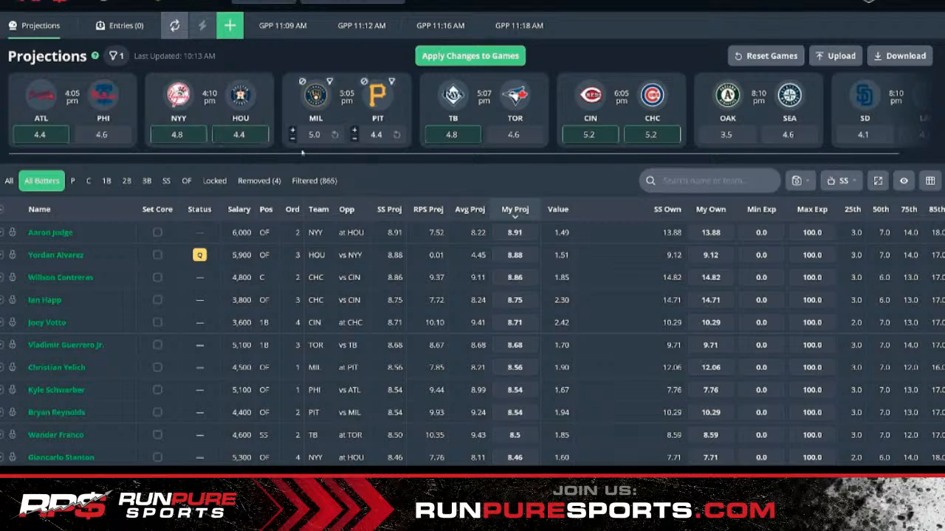
Step: Set the Los Angeles Dodgers' run total to 4.3 in the game against San Diego
left_click_drag(303, 155, 632, 101)
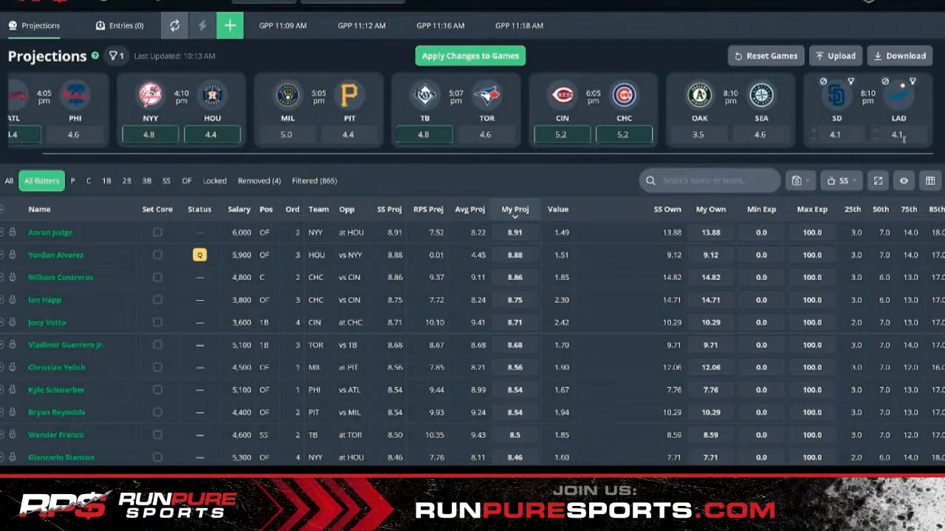
left_click(876, 131)
left_click(876, 131)
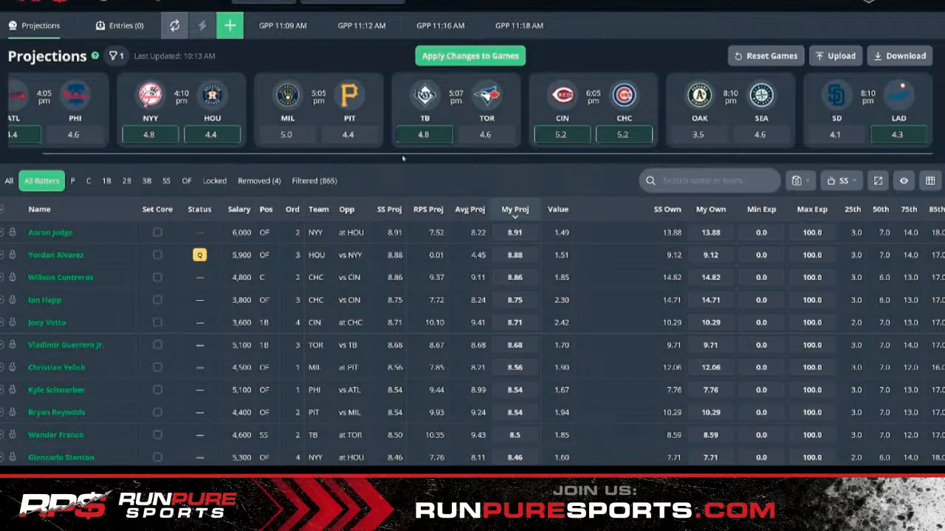
Step: Check the pitchers' projections and set Toronto's run total to 4.8 in the game against Tampa Bay
left_click_drag(400, 156, 360, 158)
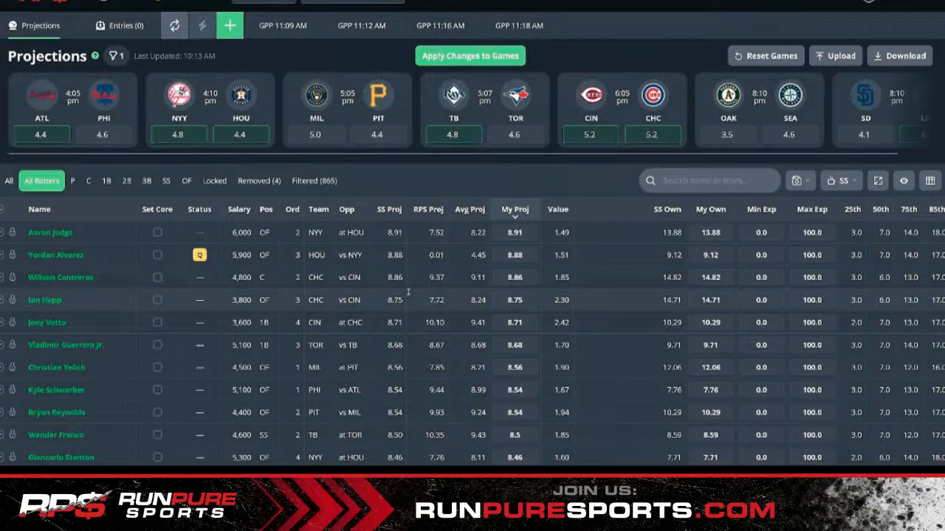
left_click(72, 181)
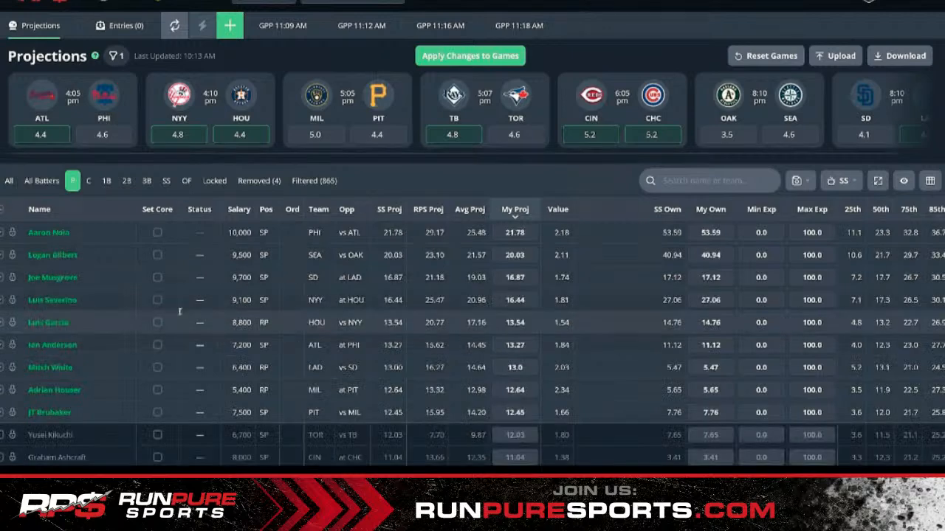
scroll(223, 316, "down", 1)
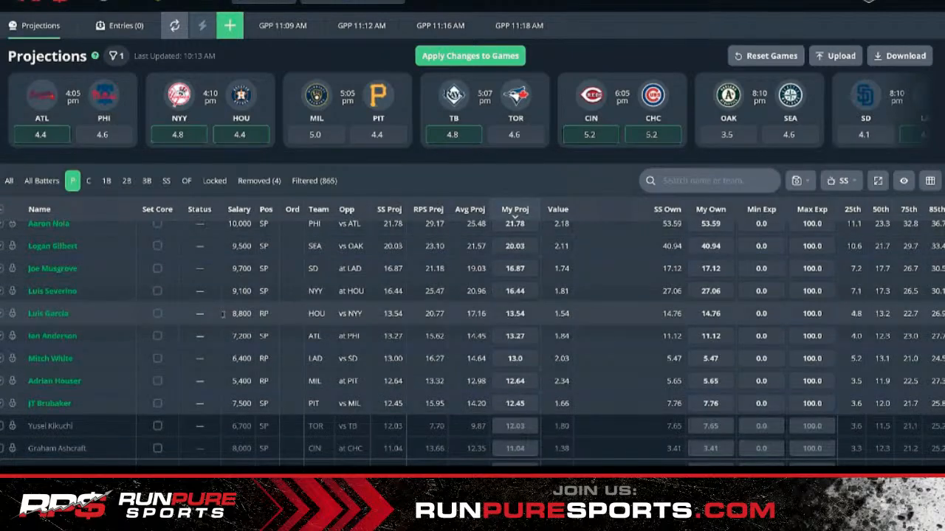
scroll(223, 315, "down", 3)
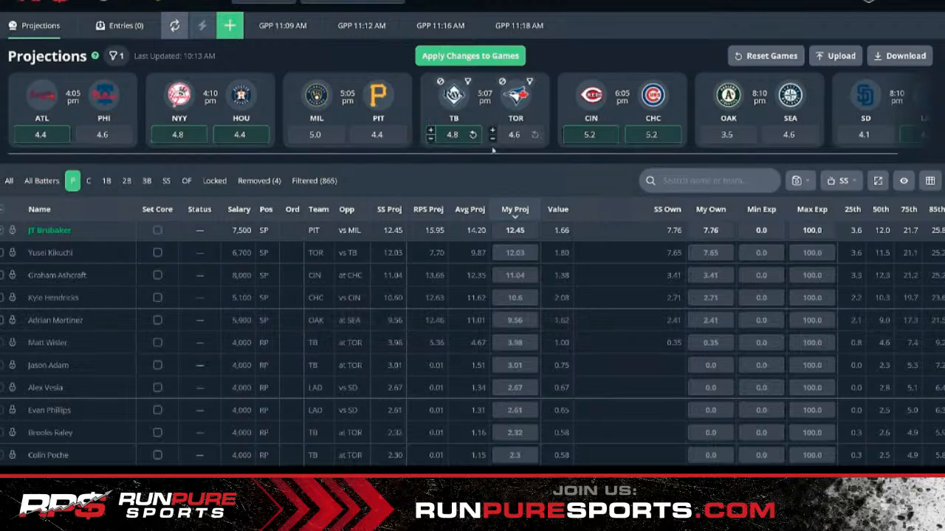
scroll(419, 269, "up", 3)
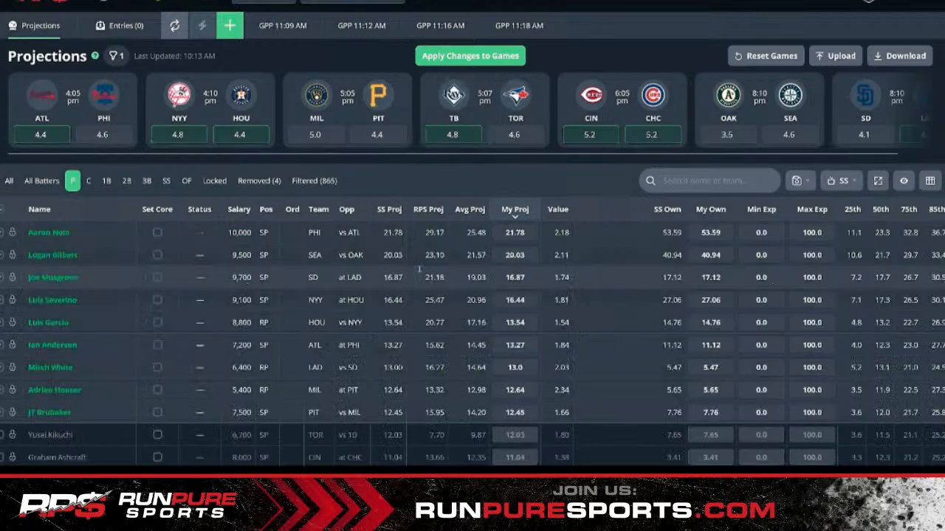
left_click(493, 131)
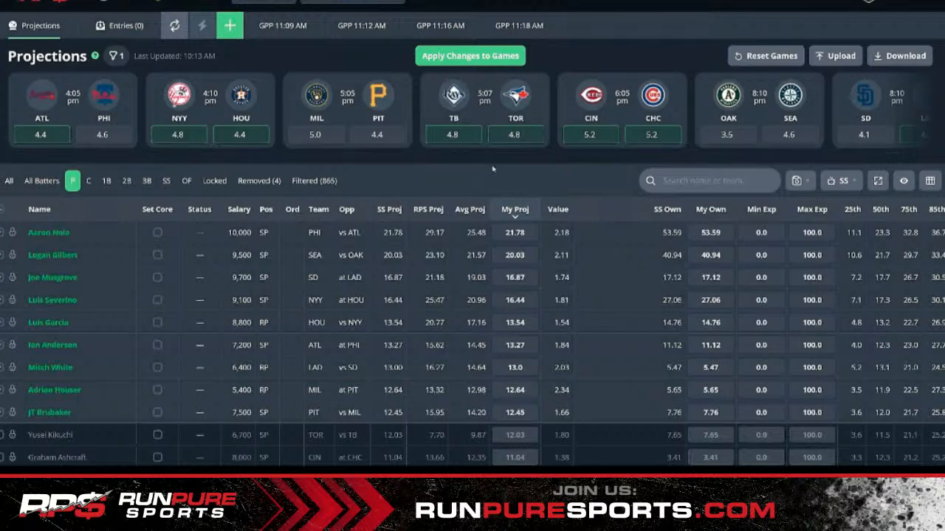
Step: Look over the full player pool and all batters, and narrow the list to Toronto's batters
left_click(7, 183)
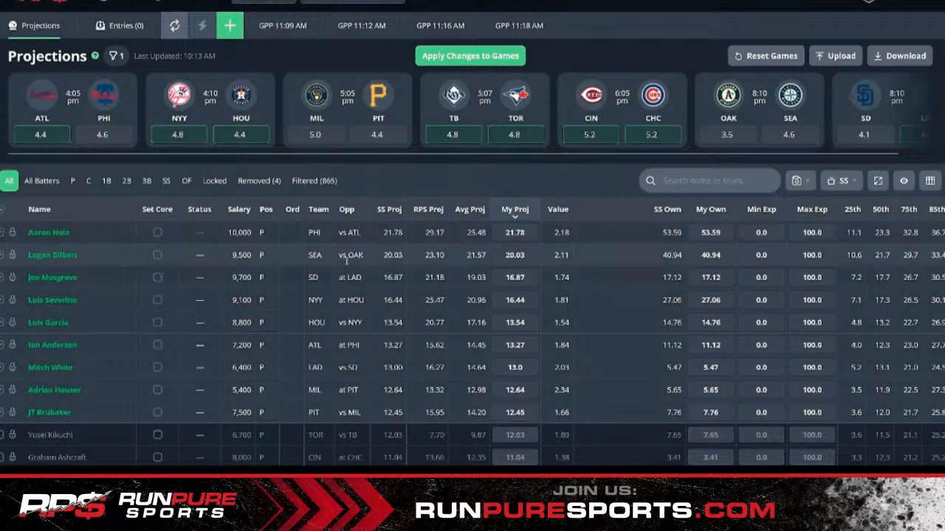
left_click(42, 184)
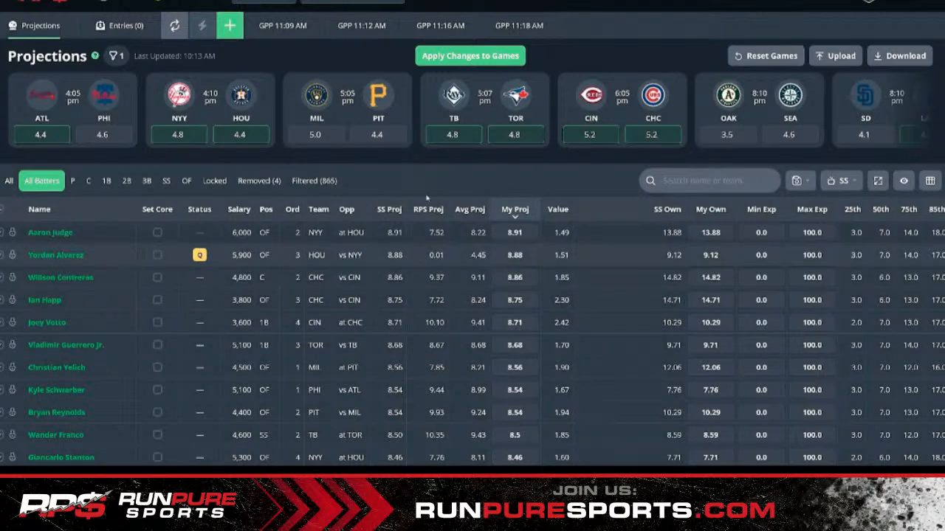
scroll(583, 151, "right", 2)
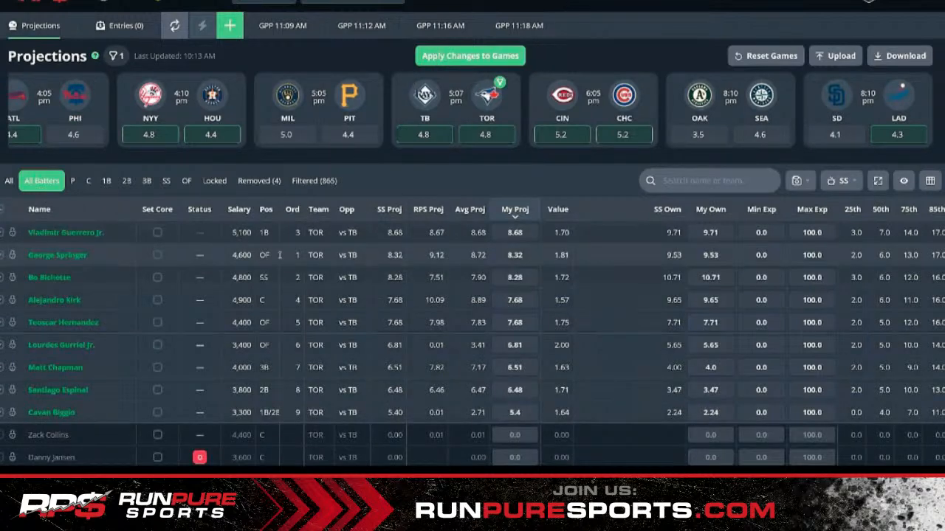
left_click_drag(364, 158, 288, 173)
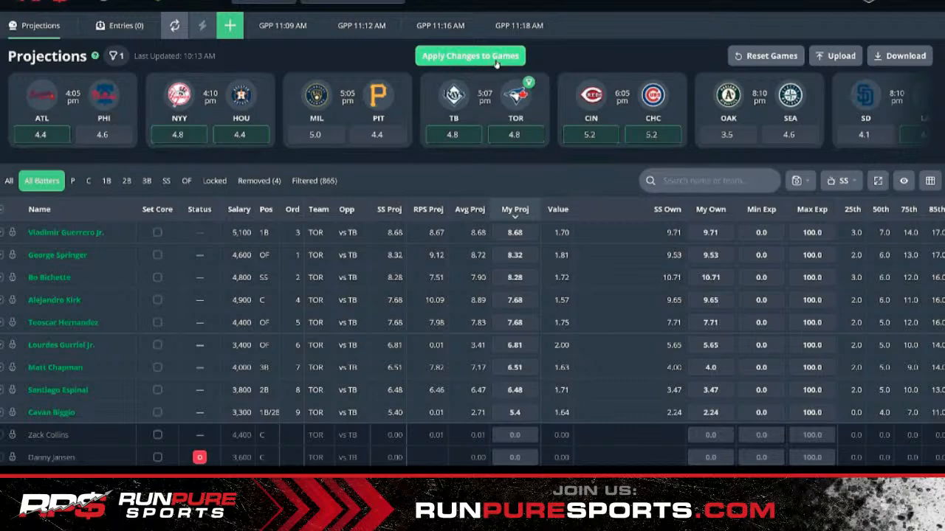
Step: Try a run total of 6.0 for Toronto and return it to 4.8
mouse_move(524, 130)
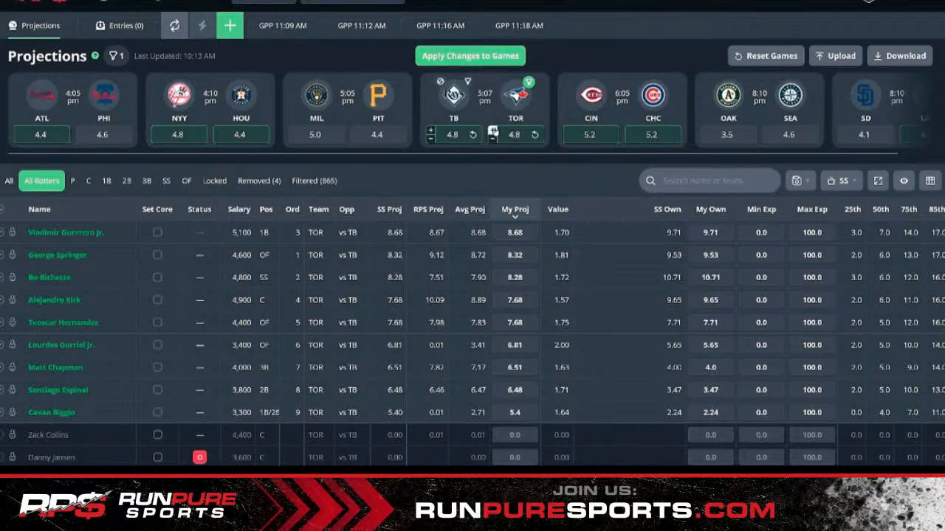
left_click(493, 131)
left_click(493, 131)
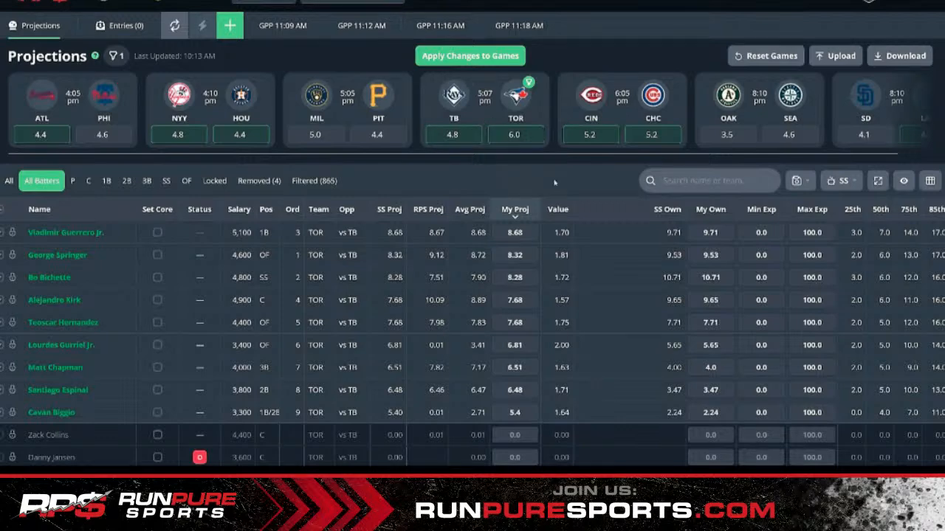
left_click(493, 139)
left_click(493, 139)
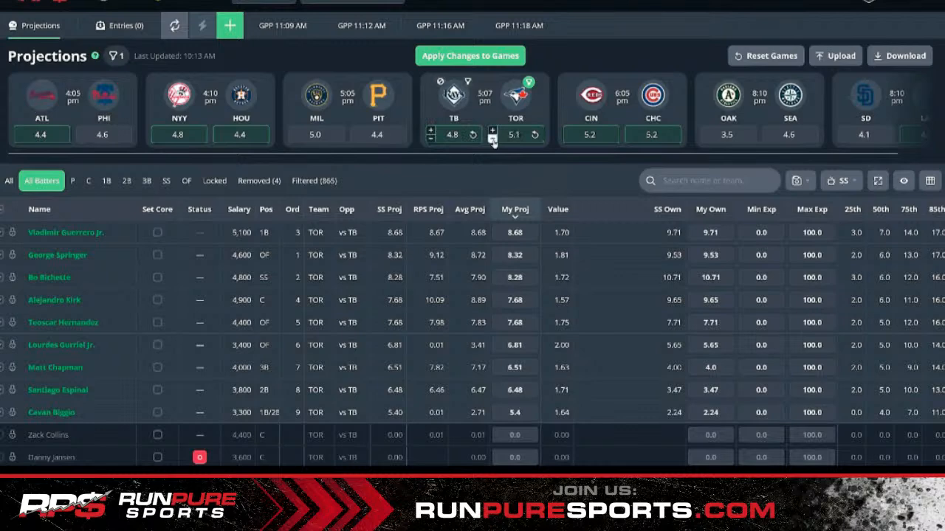
left_click(492, 139)
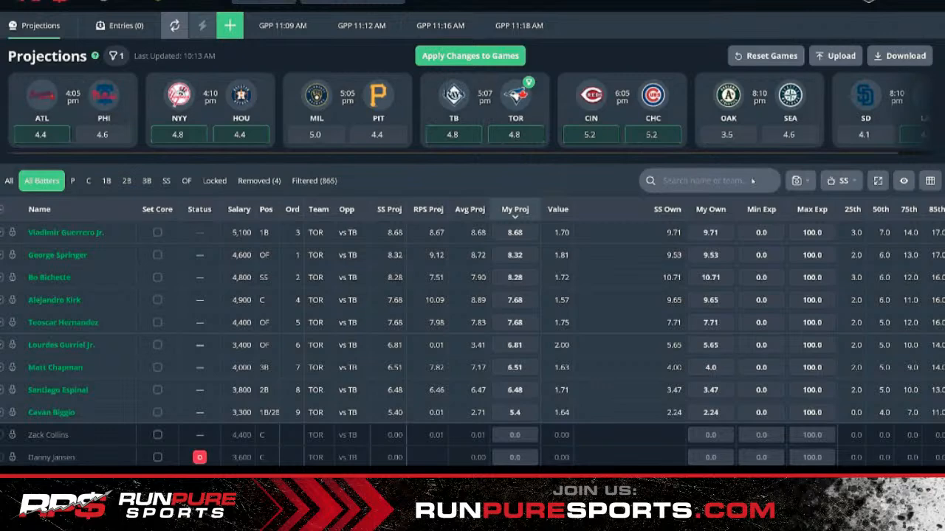
Step: Review the projections of Toronto's pitchers and of the full pitcher pool without the team filter
left_click_drag(762, 153, 800, 161)
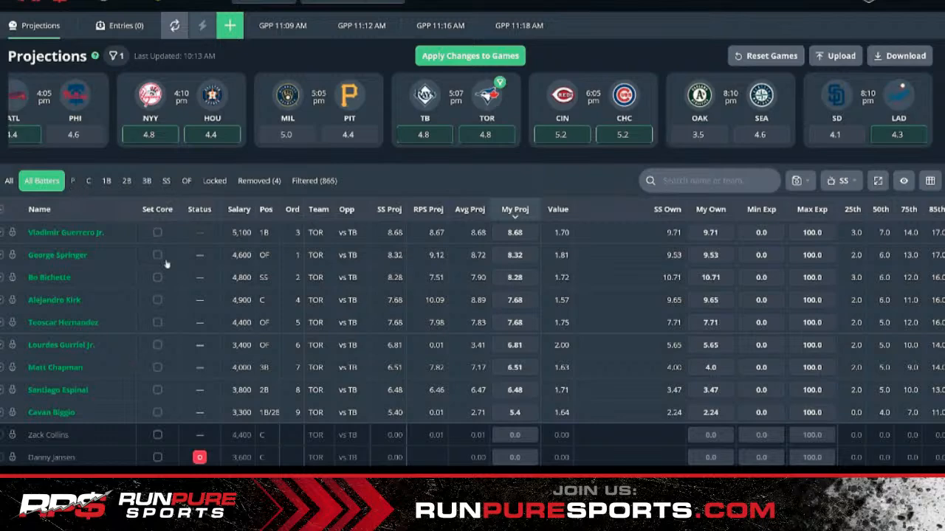
left_click(73, 182)
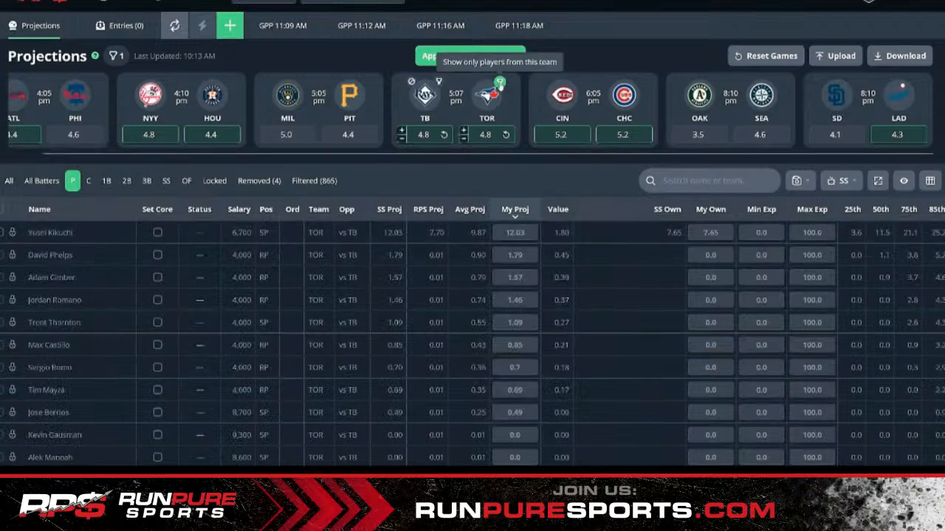
left_click(500, 83)
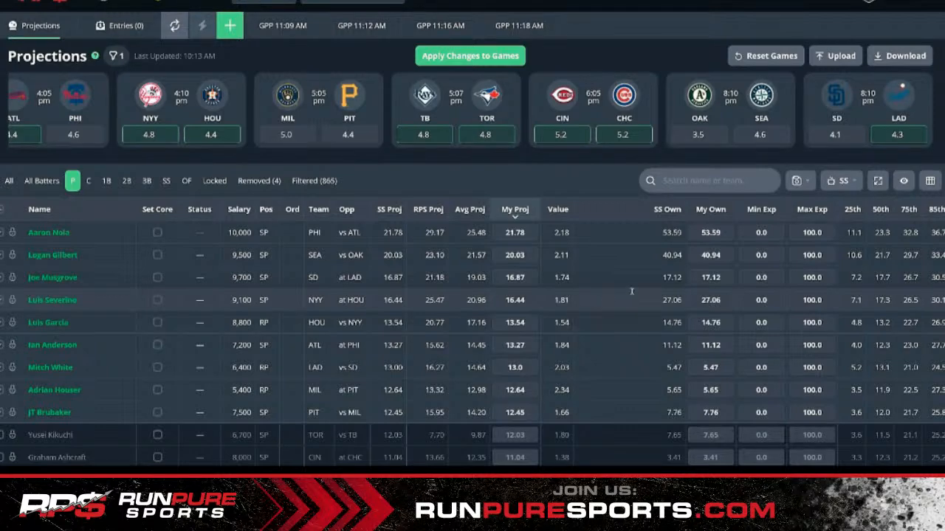
scroll(627, 295, "down", 1)
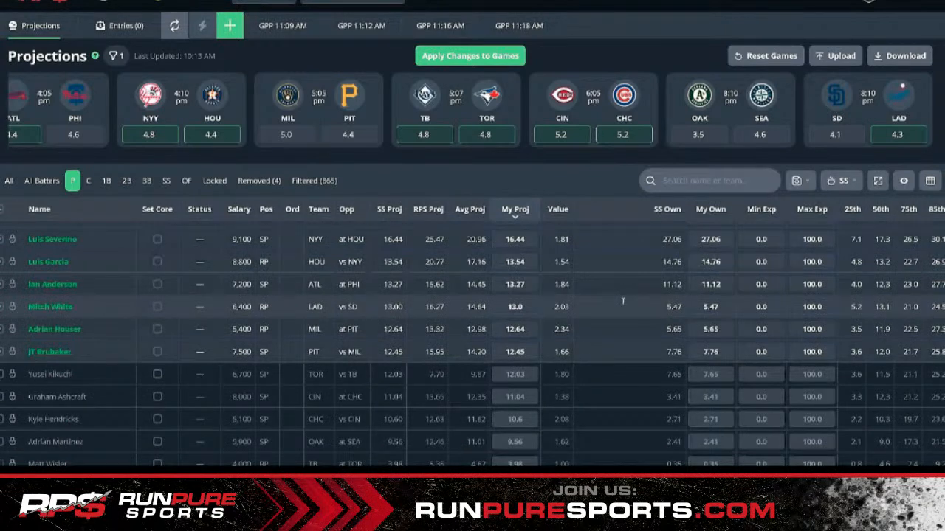
scroll(622, 301, "down", 1)
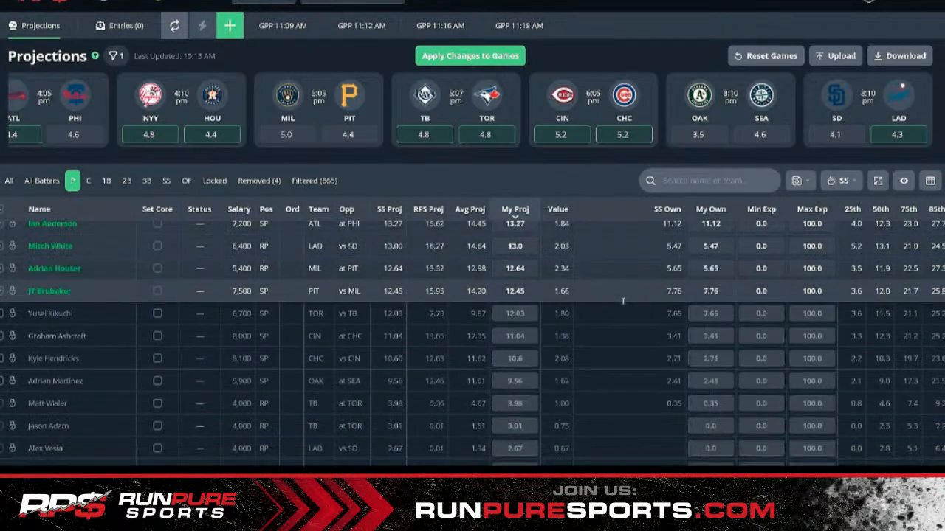
scroll(623, 302, "up", 2)
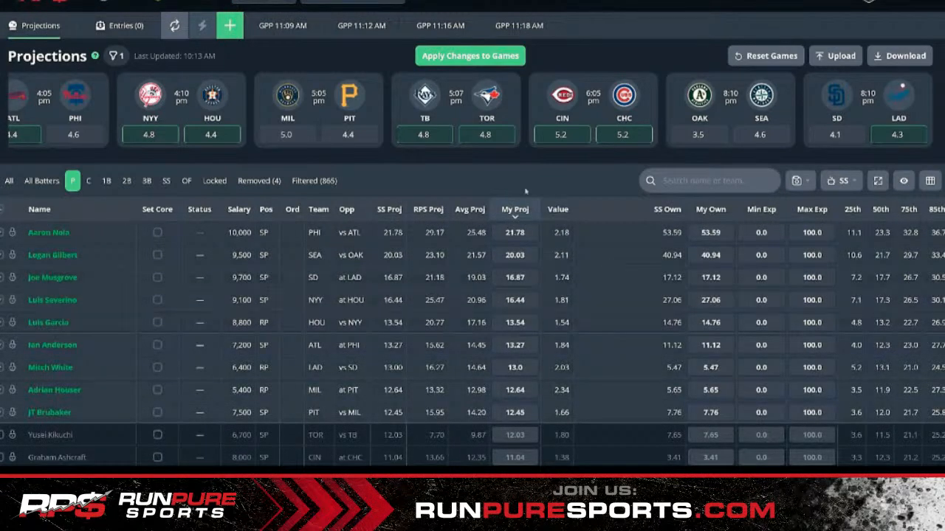
Step: Filter to Toronto's batters and examine their ownership and percentile projections
left_click(499, 83)
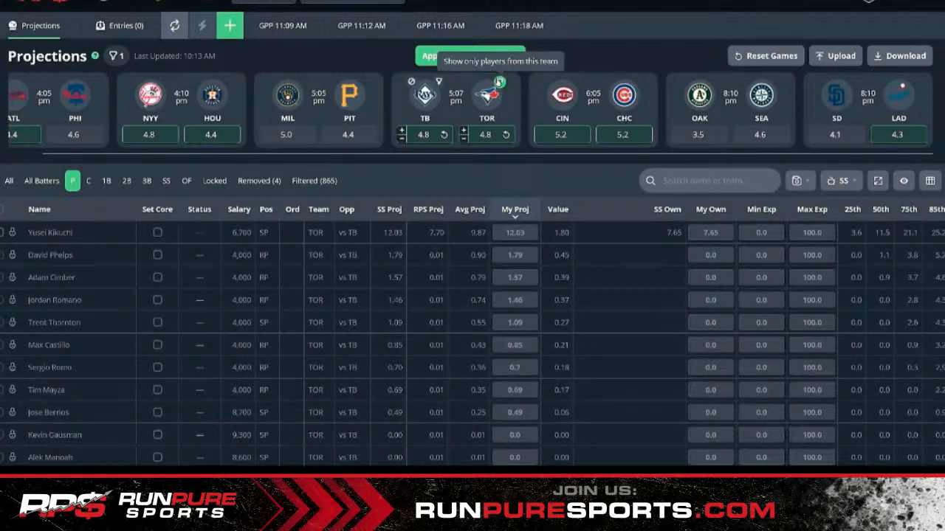
left_click(44, 184)
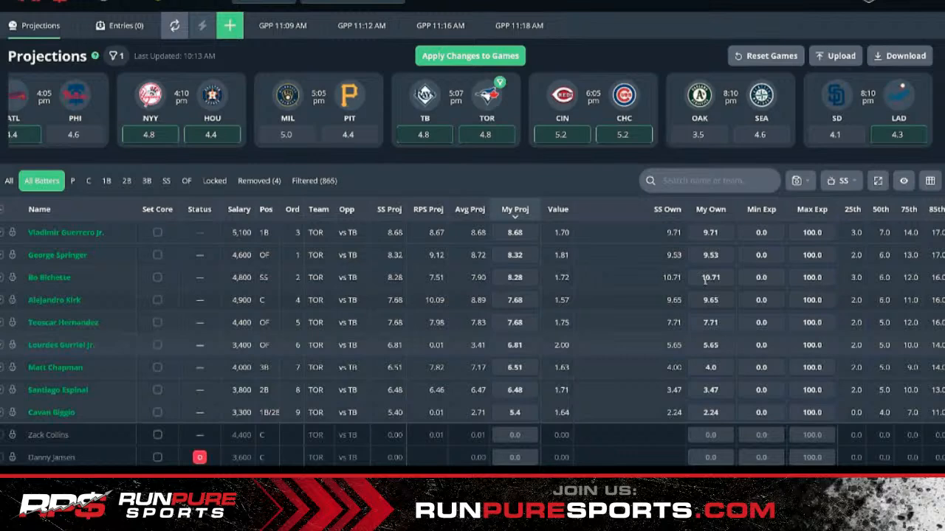
scroll(676, 279, "right", 4)
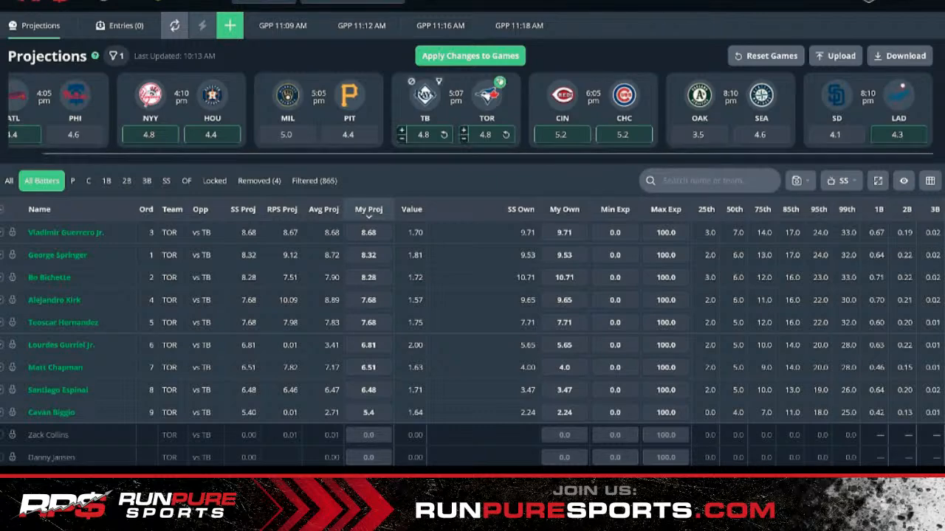
Step: Compare the projections and ownership of the Chicago Cubs' batters with those of Cincinnati's batters
left_click(501, 82)
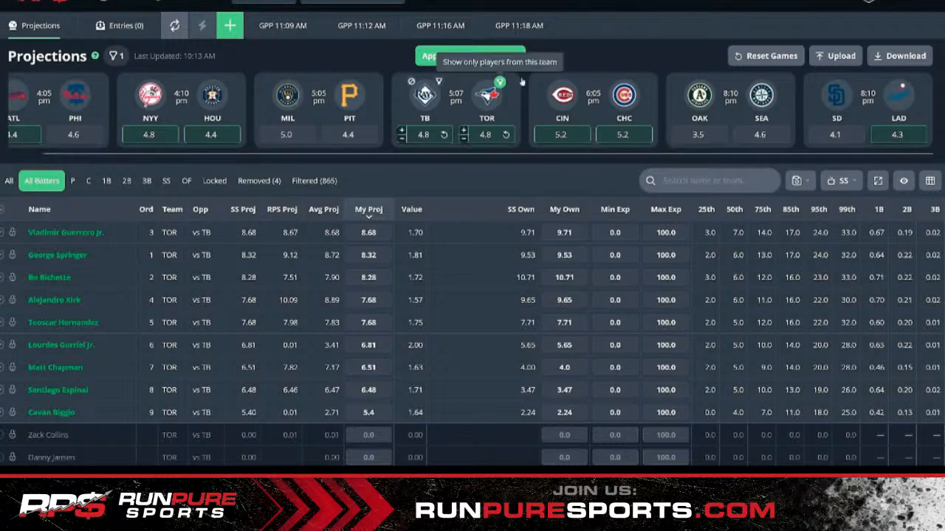
left_click(639, 82)
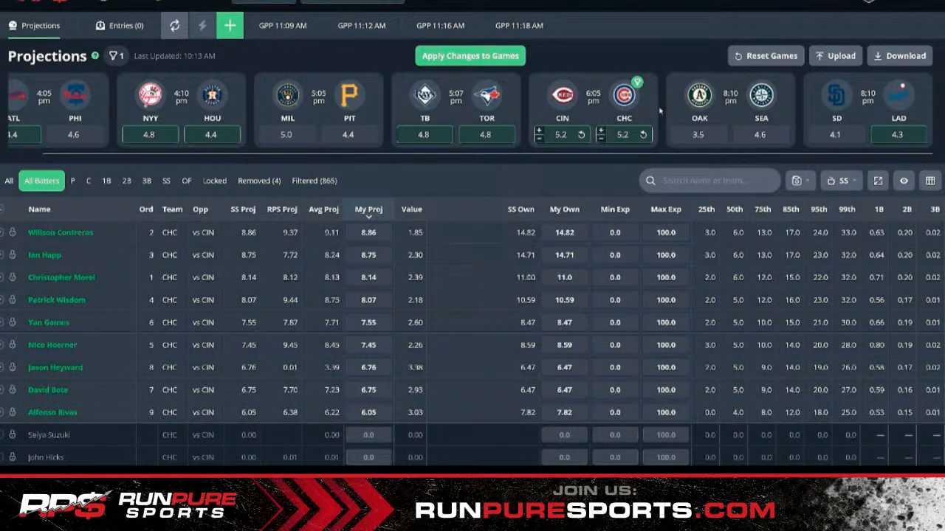
left_click(575, 82)
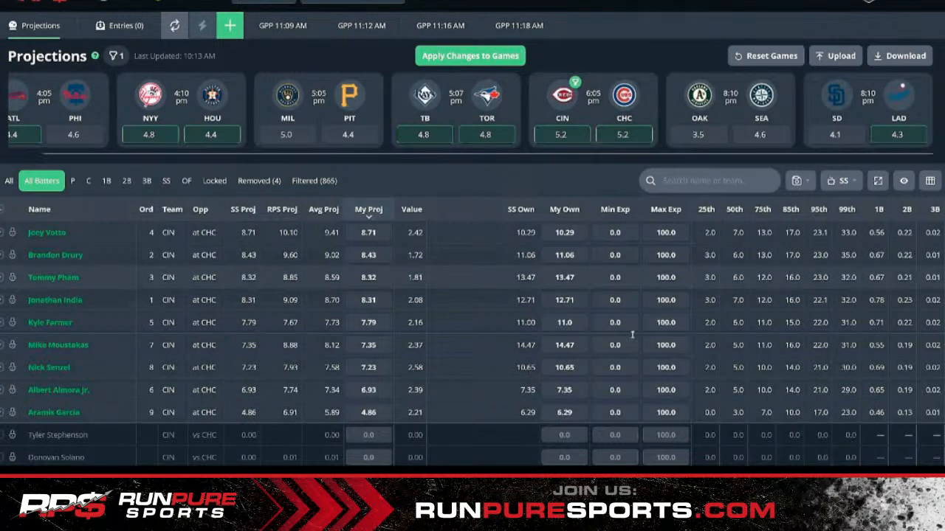
Step: Review the active batters of Cincinnati, the Chicago Cubs and Toronto in ascending batting order, with excluded players hidden
left_click(145, 210)
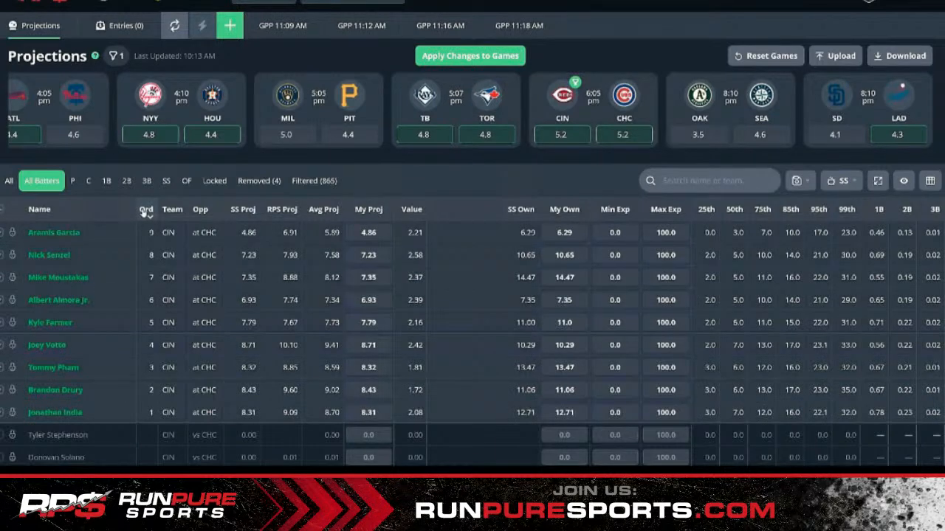
left_click(146, 211)
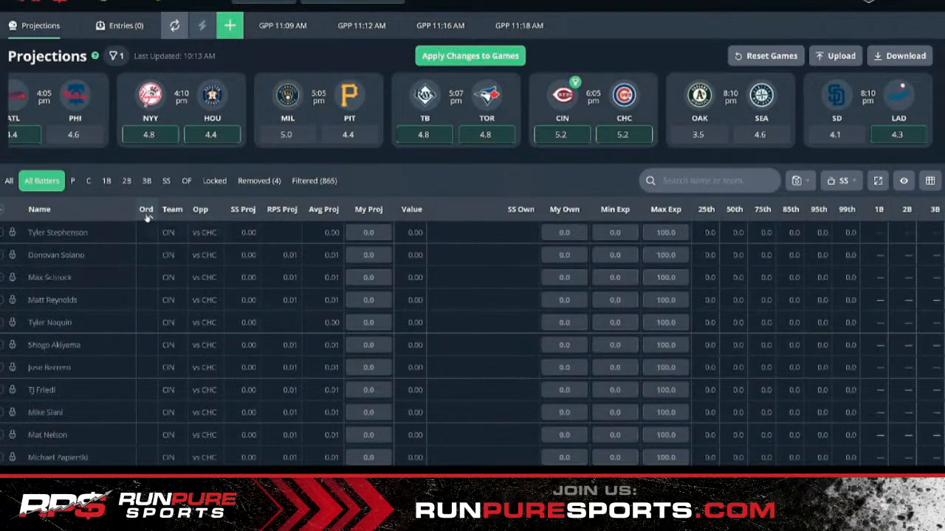
left_click(146, 211)
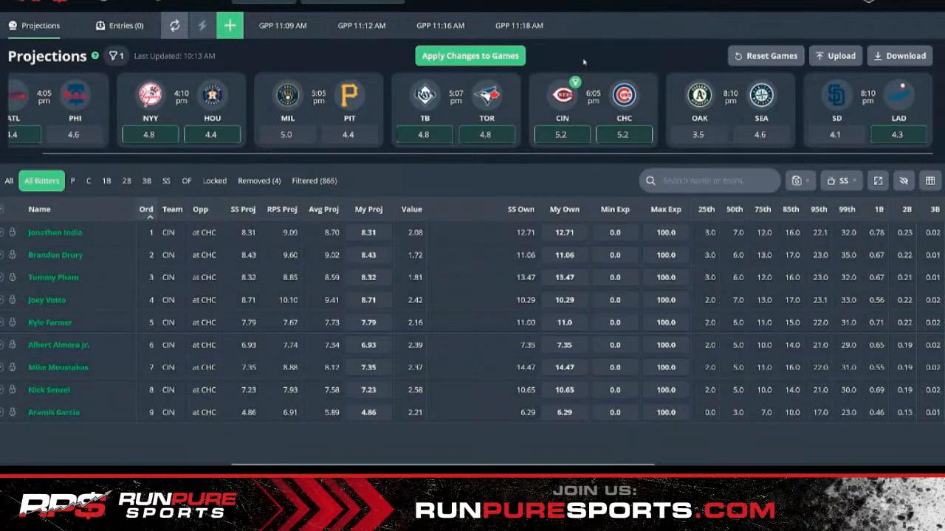
left_click(624, 95)
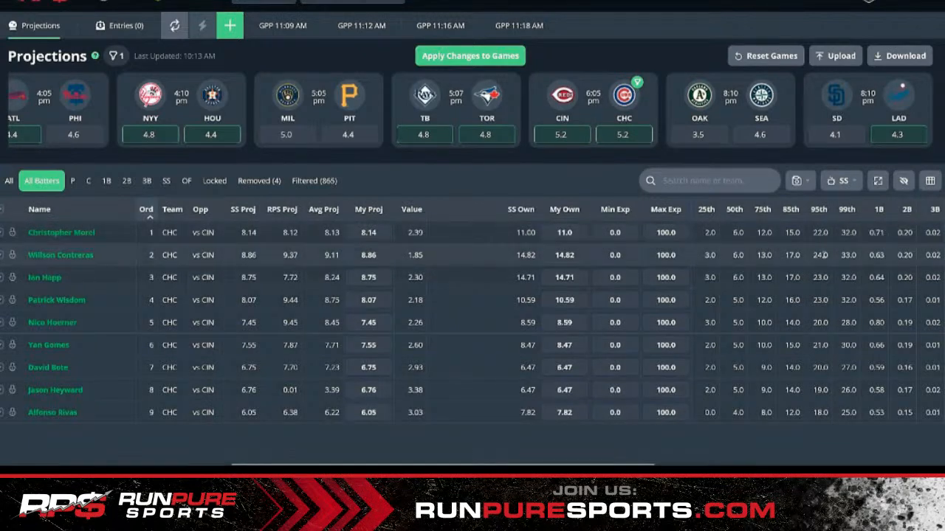
left_click(487, 96)
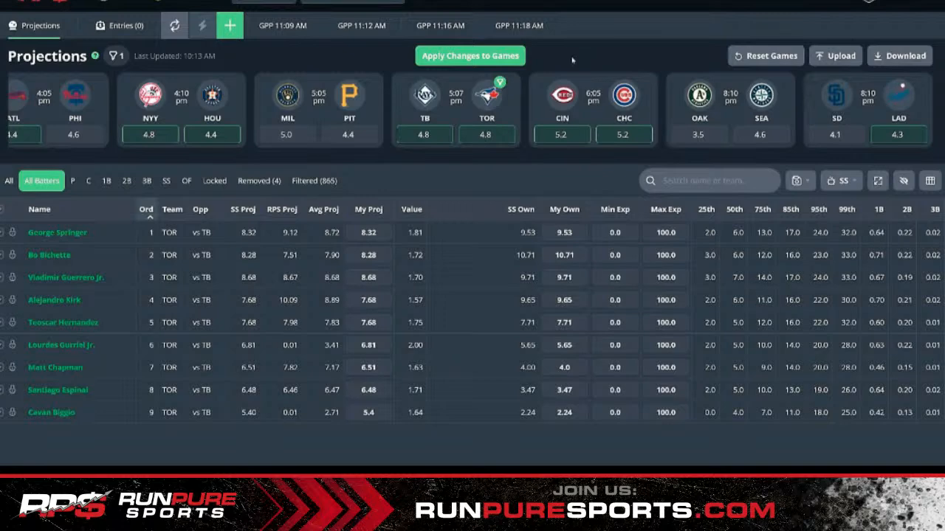
Step: Apply the run total changes to the games and sort the whole player pool by My Proj, highest first
left_click(451, 59)
left_click(454, 57)
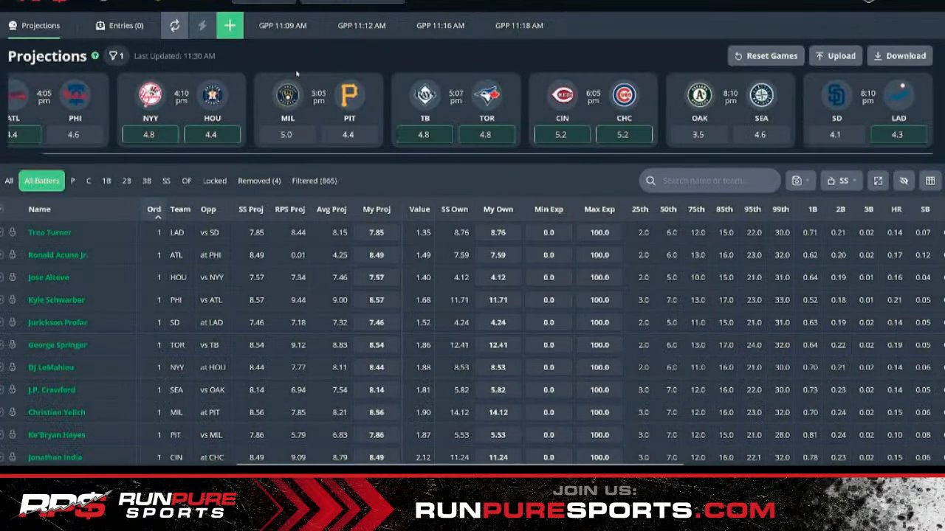
left_click(378, 210)
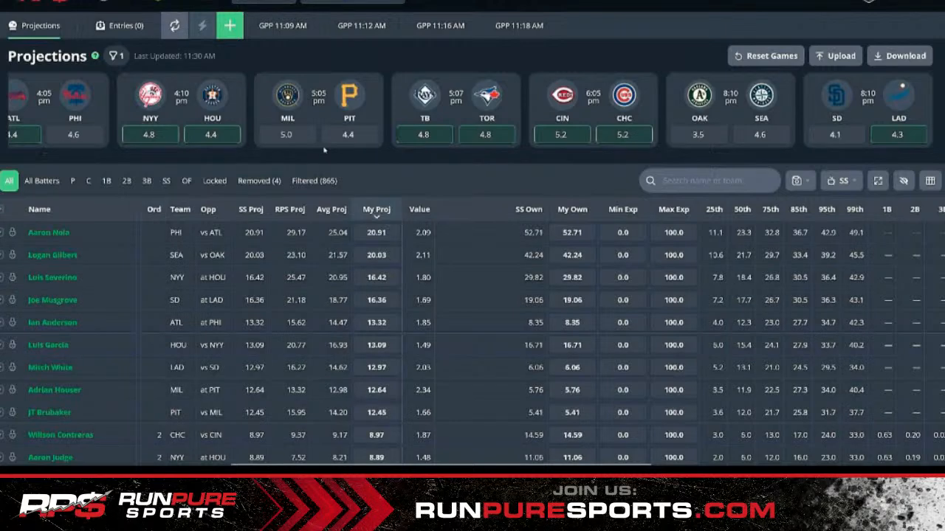
Step: Look at the contest settings for a new build and close them without starting it
left_click(230, 30)
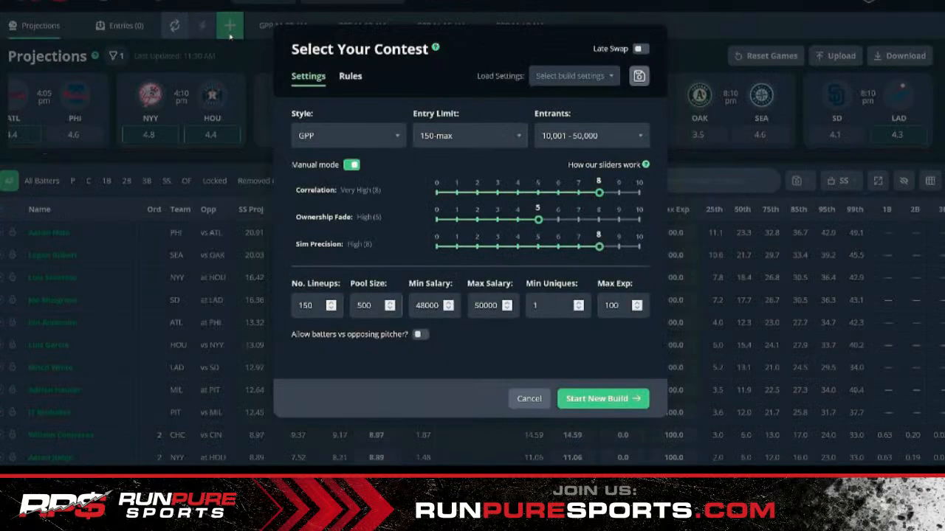
left_click(636, 14)
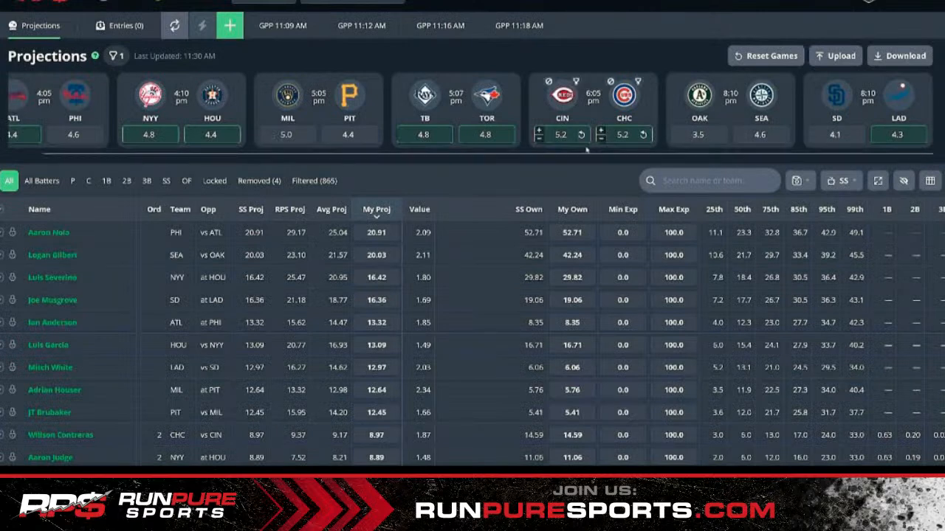
Step: Start a new 150-lineup GPP build for a 150-max contest with 10,001 - 50,000 entrants and slider values 8, 5 and 8
left_click_drag(587, 156, 477, 194)
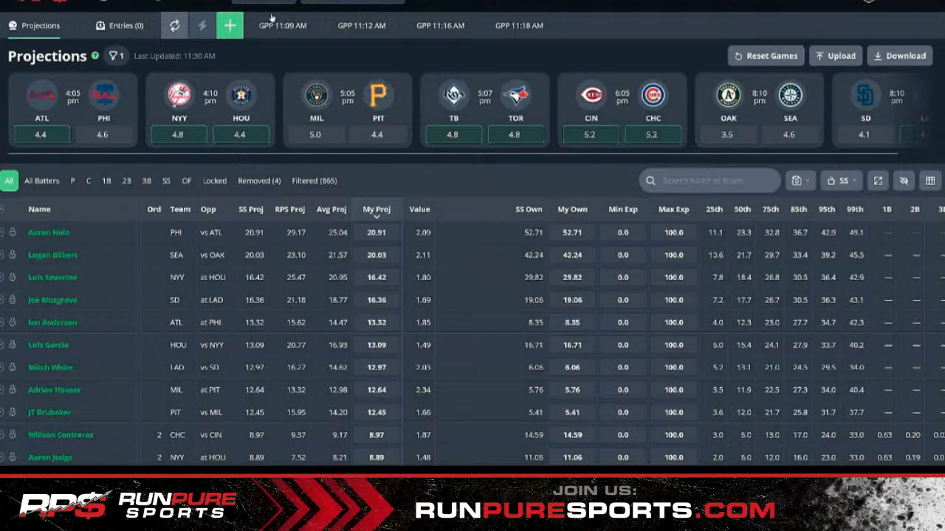
left_click(230, 26)
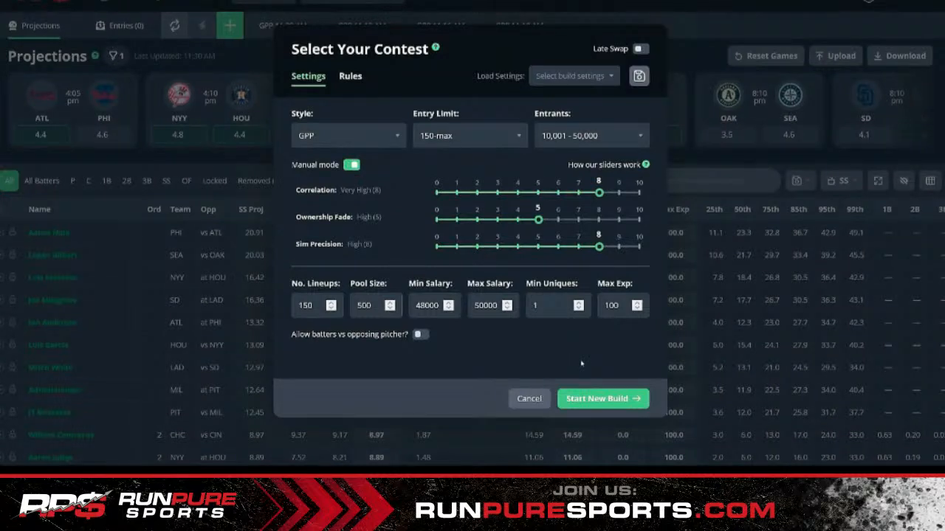
left_click(595, 407)
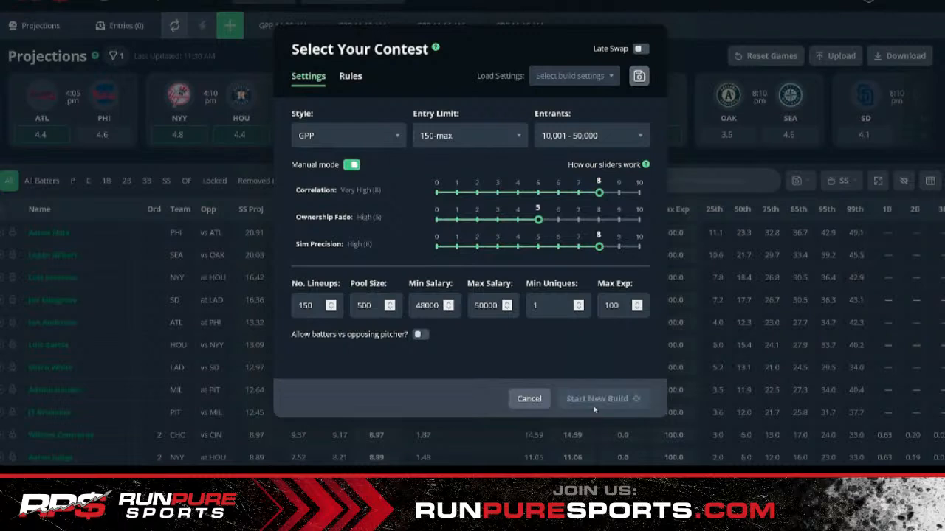
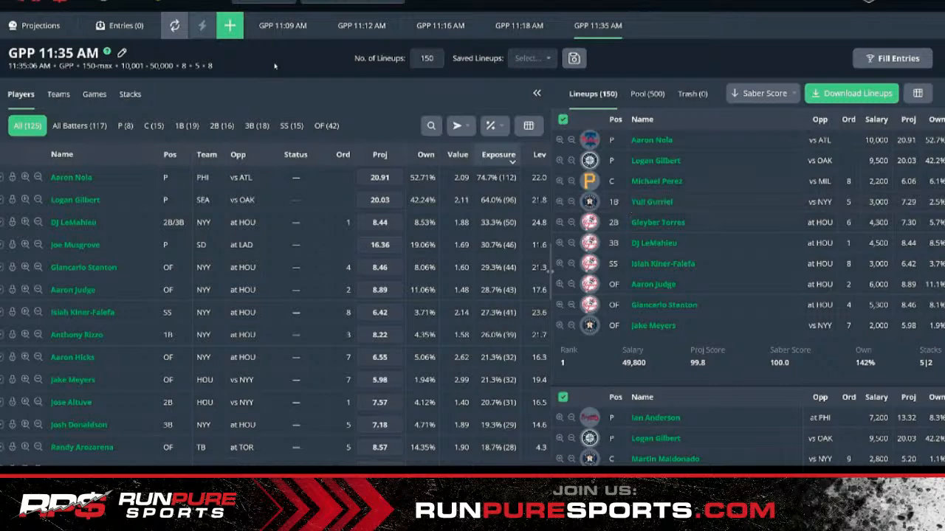
Step: Review the new build's stack exposure for every team and the exposures of its pitchers
left_click(57, 94)
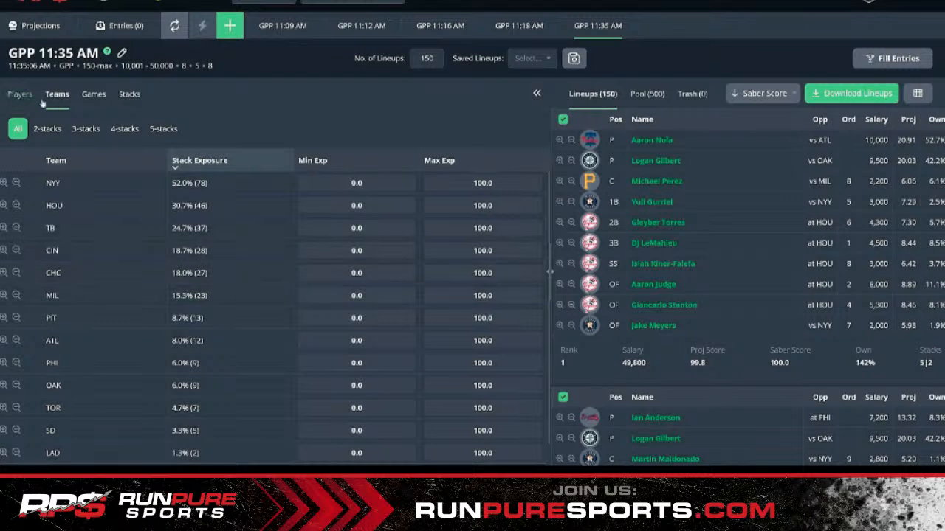
left_click(20, 94)
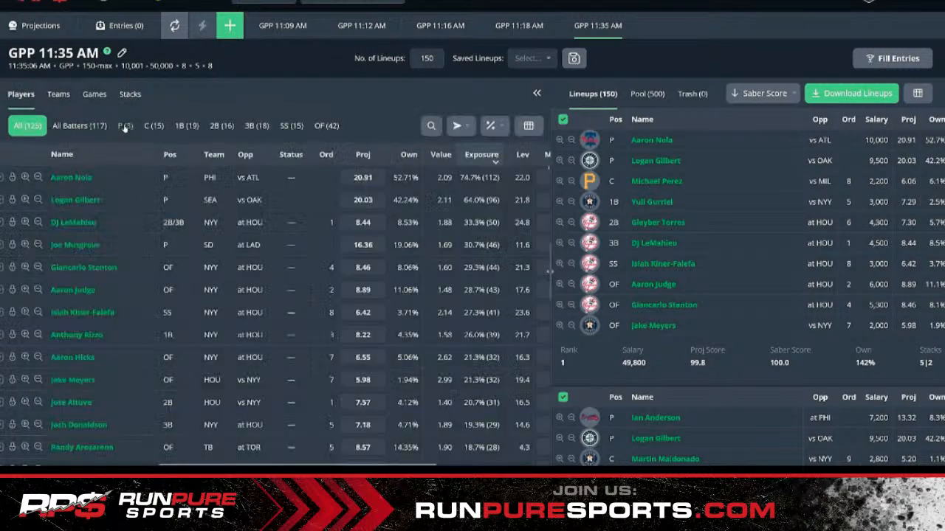
left_click(125, 126)
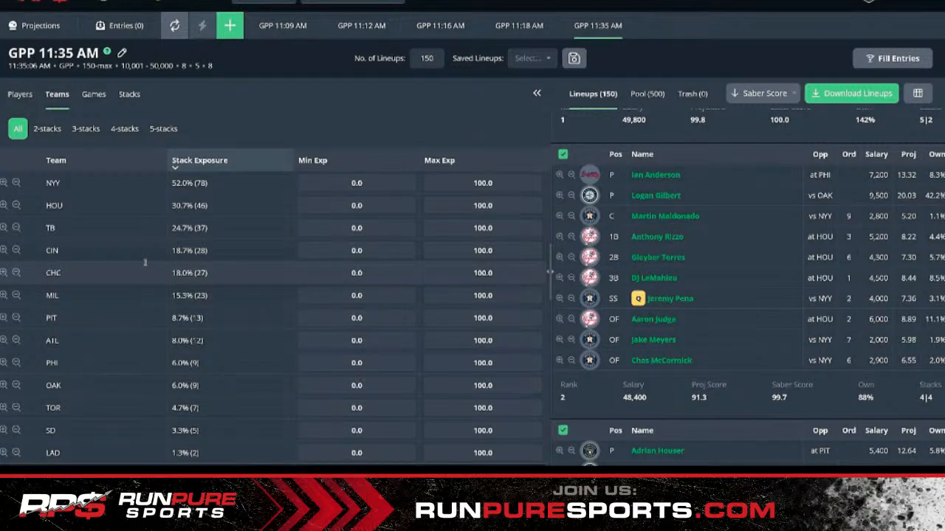
scroll(144, 265, "down", 1)
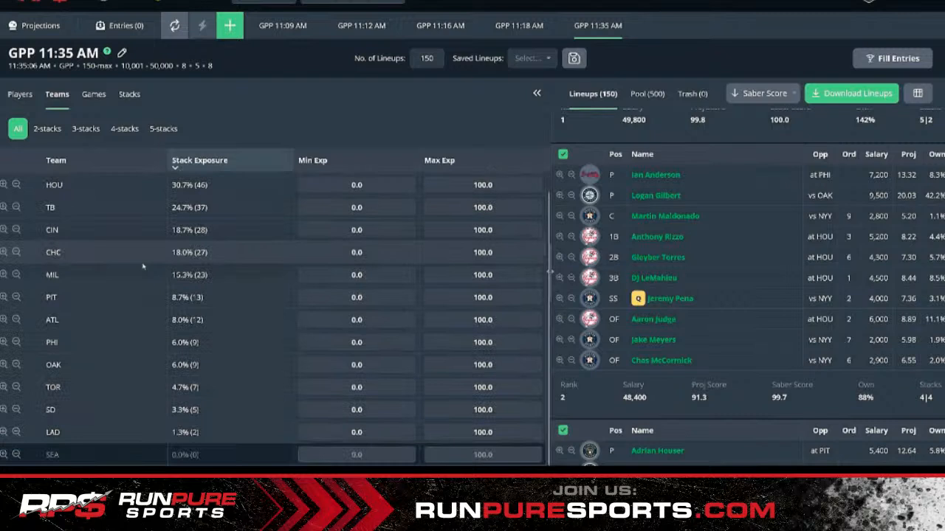
scroll(144, 264, "up", 1)
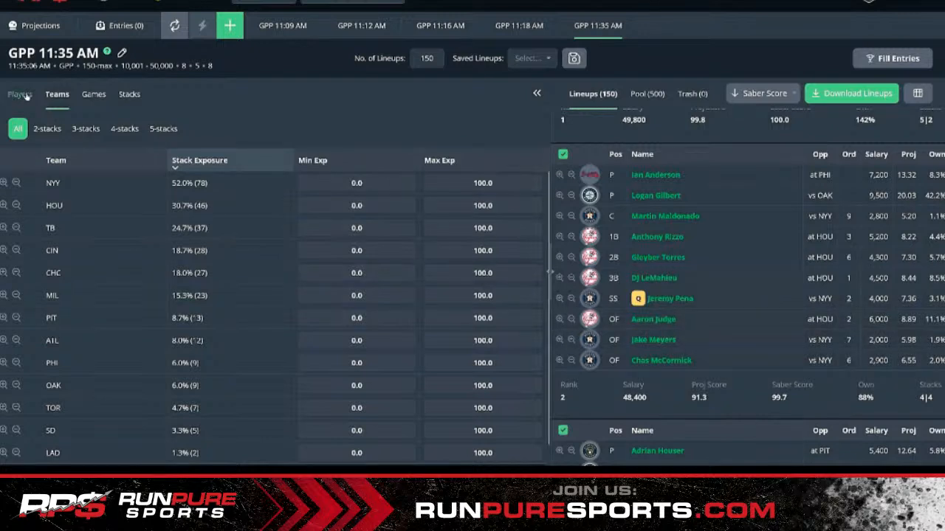
Step: Examine the players, stacks and scores of the highest-ranked lineups in the new build
scroll(802, 311, "down", 1)
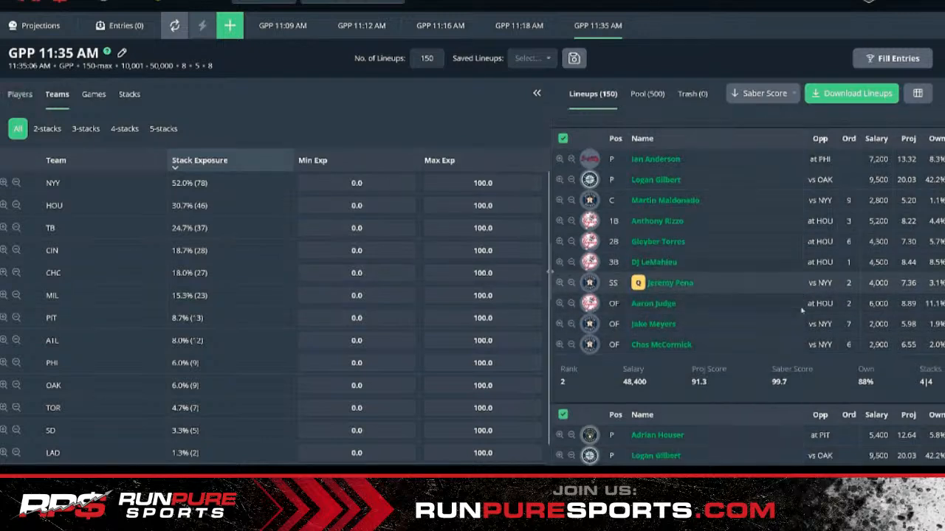
scroll(801, 310, "down", 3)
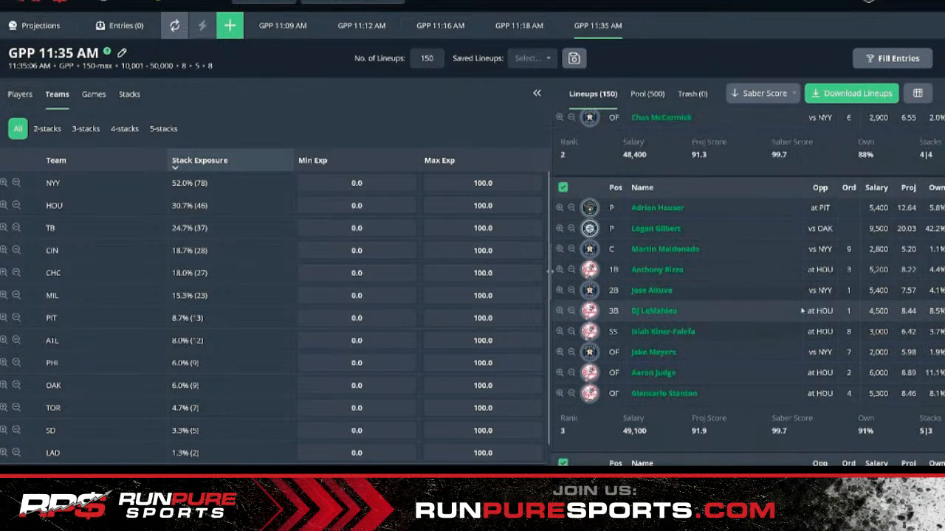
scroll(802, 311, "down", 1)
scroll(802, 312, "down", 3)
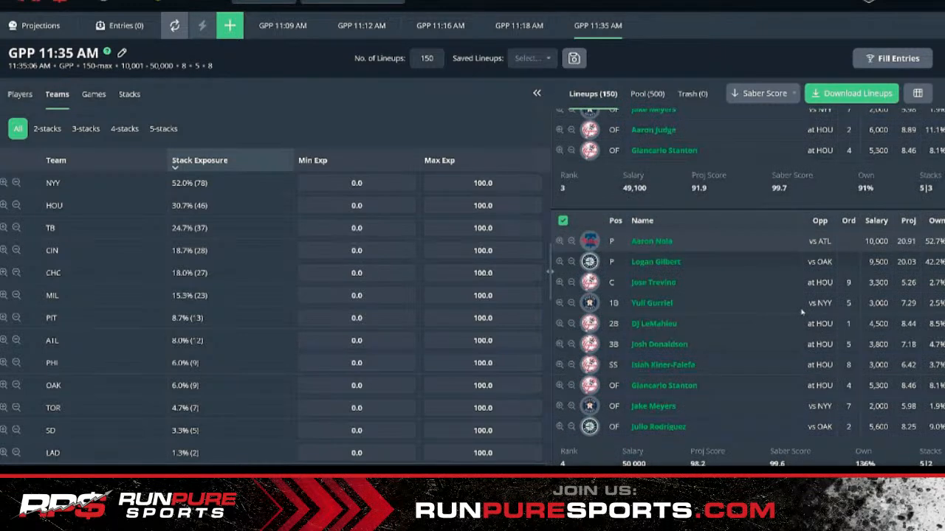
scroll(801, 312, "up", 2)
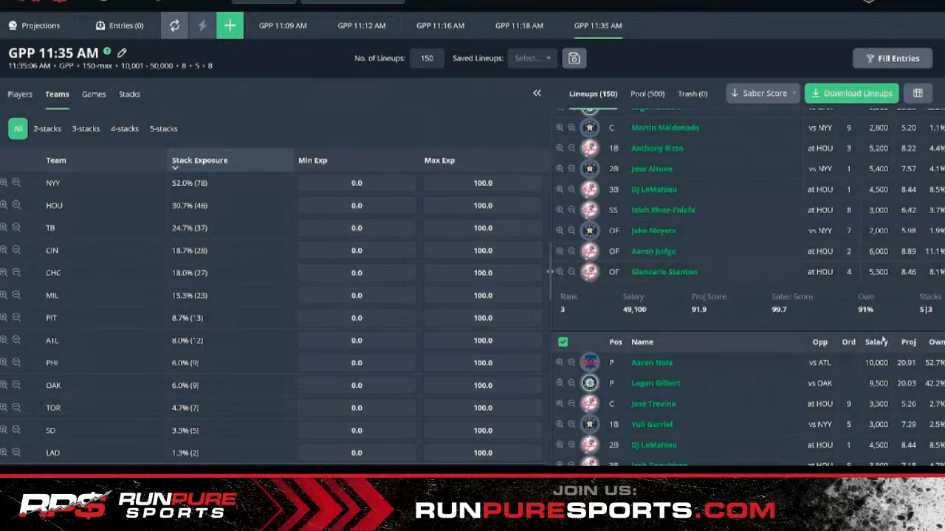
scroll(882, 336, "up", 1)
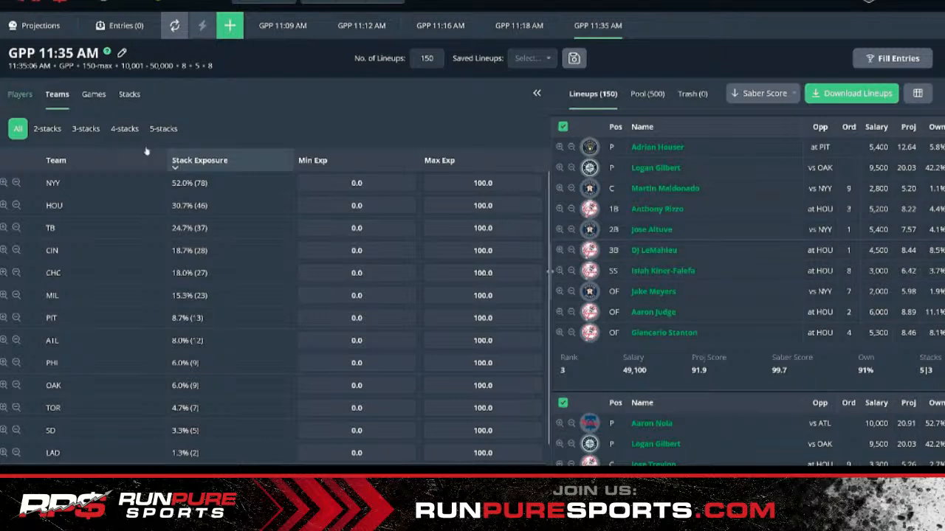
Step: Compare the pitchers sorted by projection and by exposure, and check the team stack exposures
left_click(21, 94)
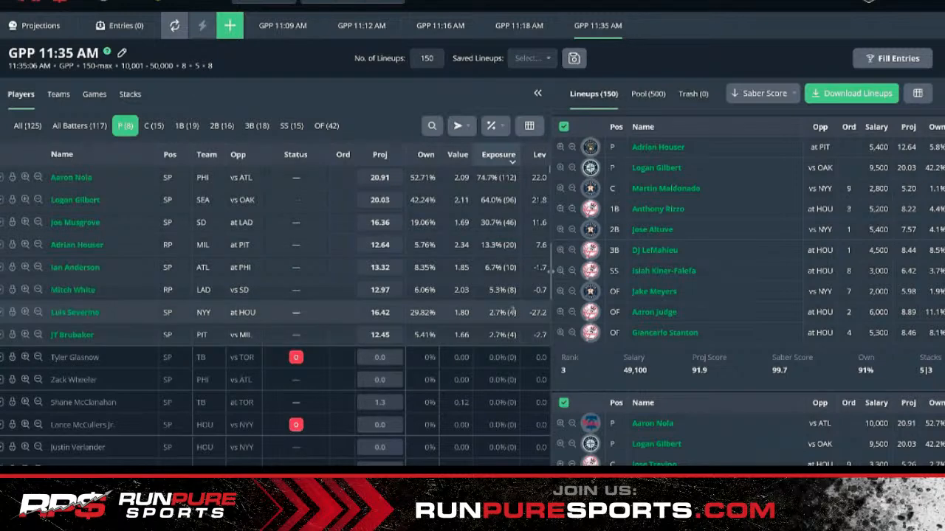
scroll(274, 302, "down", 1)
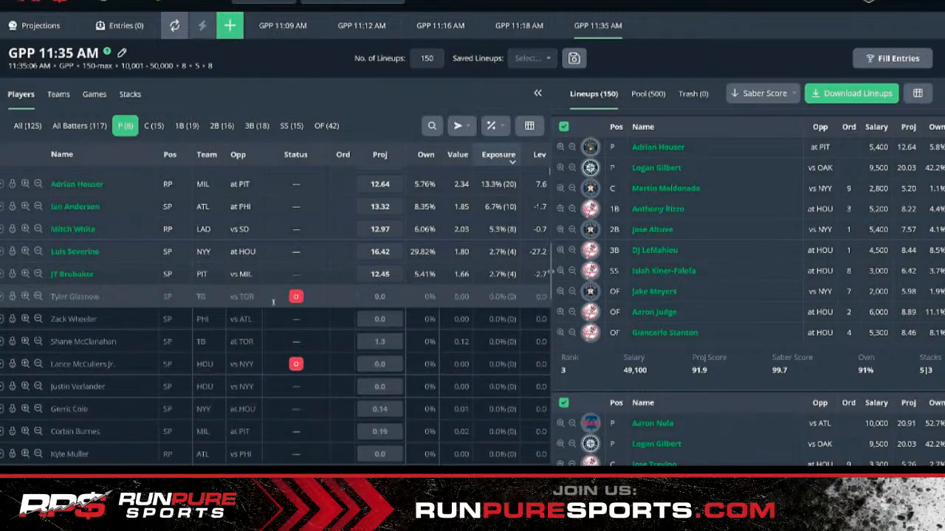
scroll(268, 214, "up", 1)
left_click(387, 155)
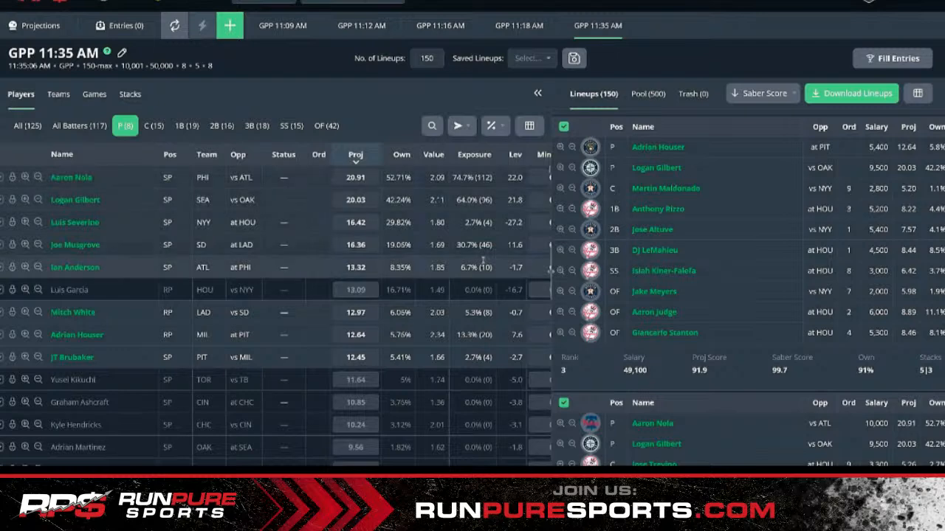
left_click(473, 154)
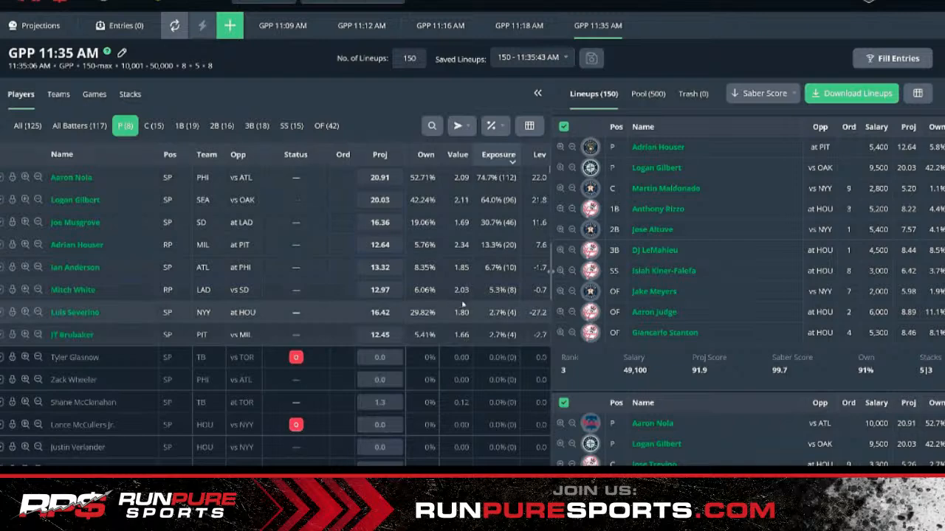
left_click(380, 155)
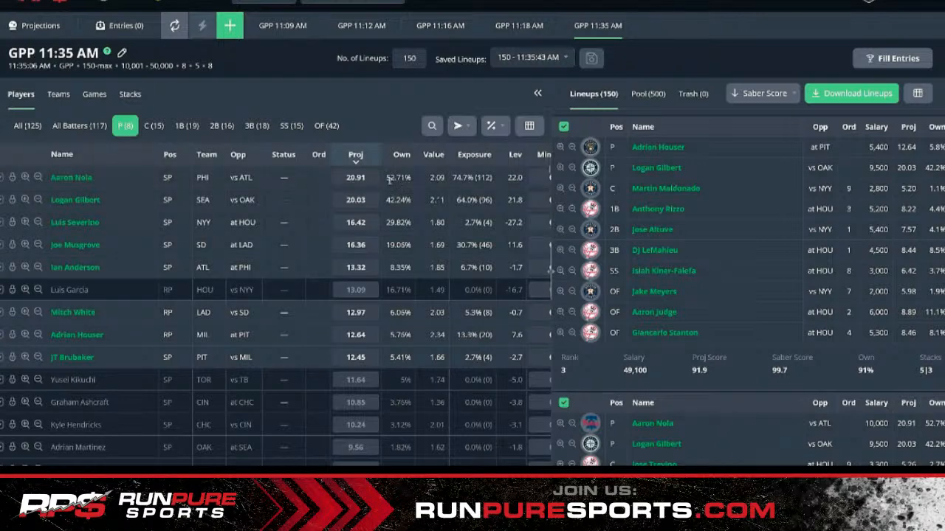
left_click(60, 93)
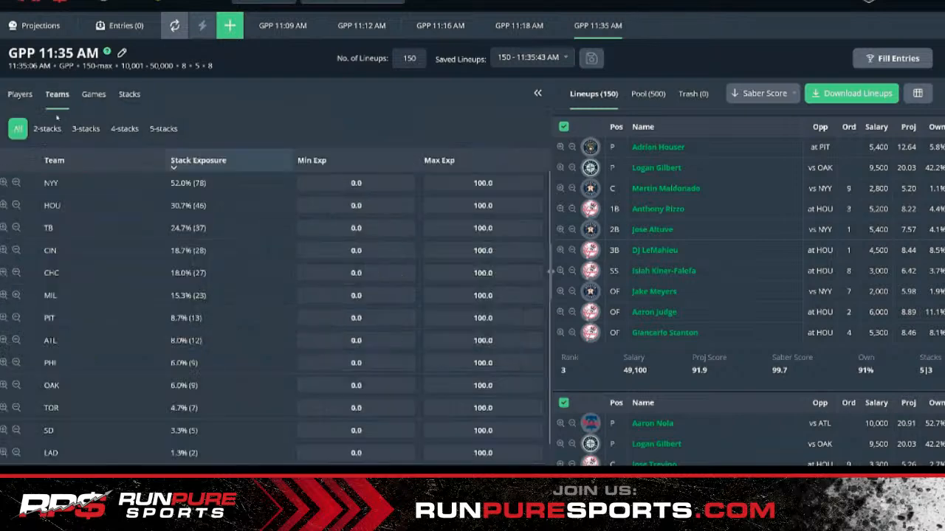
left_click(377, 339)
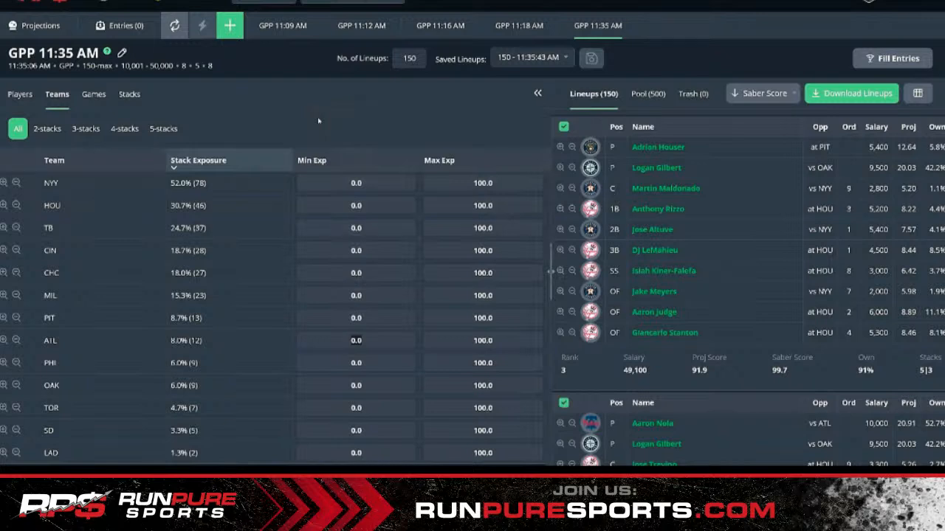
Step: Widen the pitcher table to reach the exposure limits and set Aaron Nola's maximum exposure to 50
left_click(21, 94)
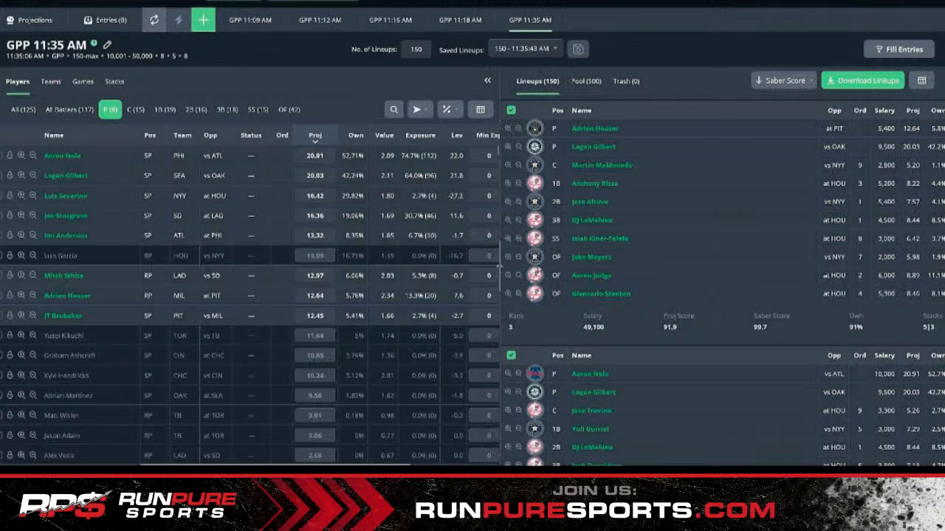
left_click_drag(500, 266, 595, 266)
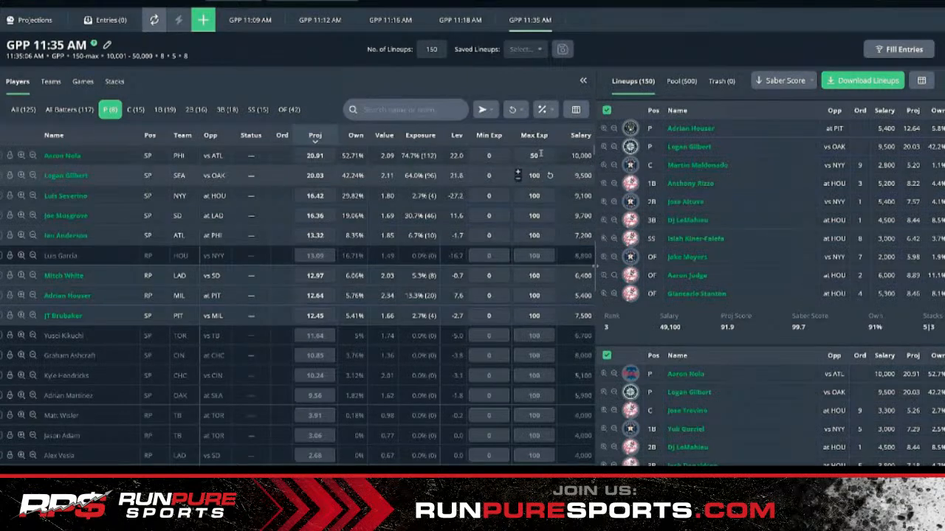
Step: Set Atlanta's minimum team stack exposure to 15
left_click(50, 83)
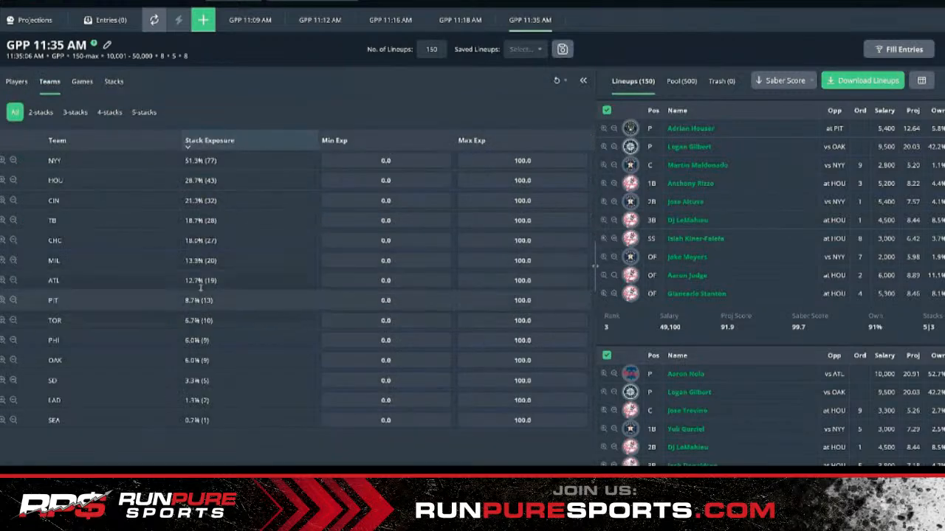
left_click_drag(195, 282, 219, 281)
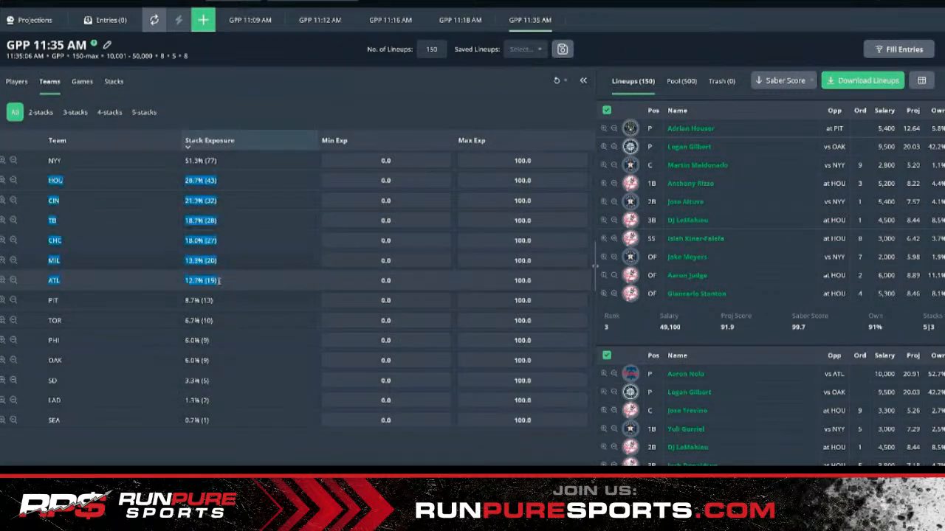
left_click(218, 282)
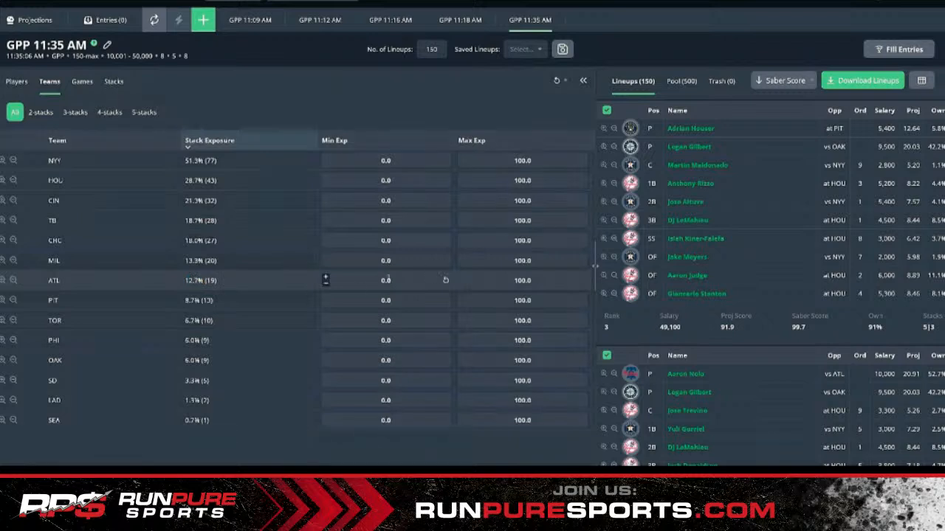
left_click(389, 279)
type("15")
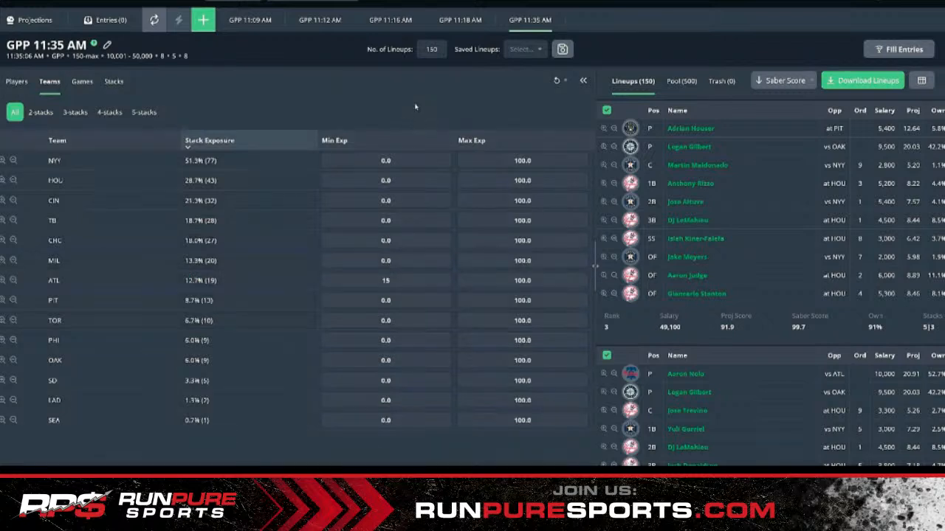
left_click(415, 107)
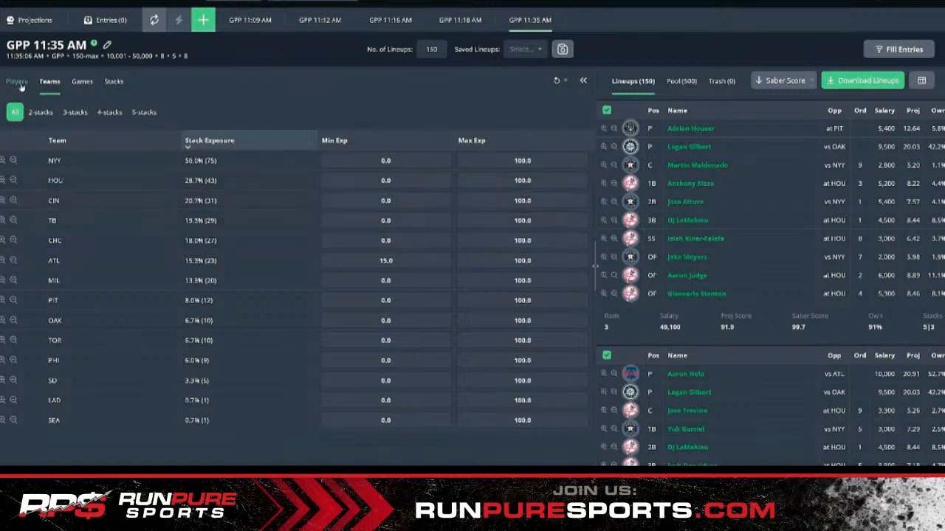
Step: Filter the lineups to those with Cincinnati stacks and examine their players, salaries and ownership
left_click(3, 202)
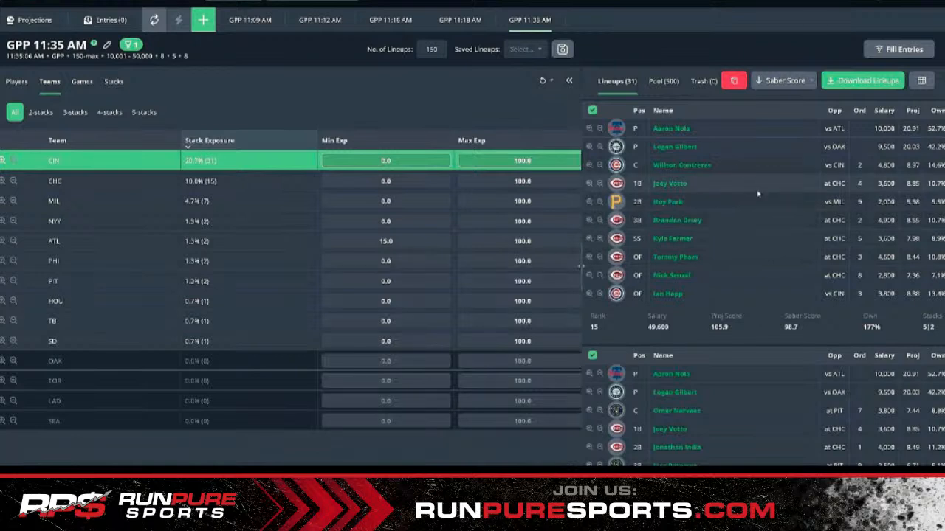
scroll(833, 199, "down", 1)
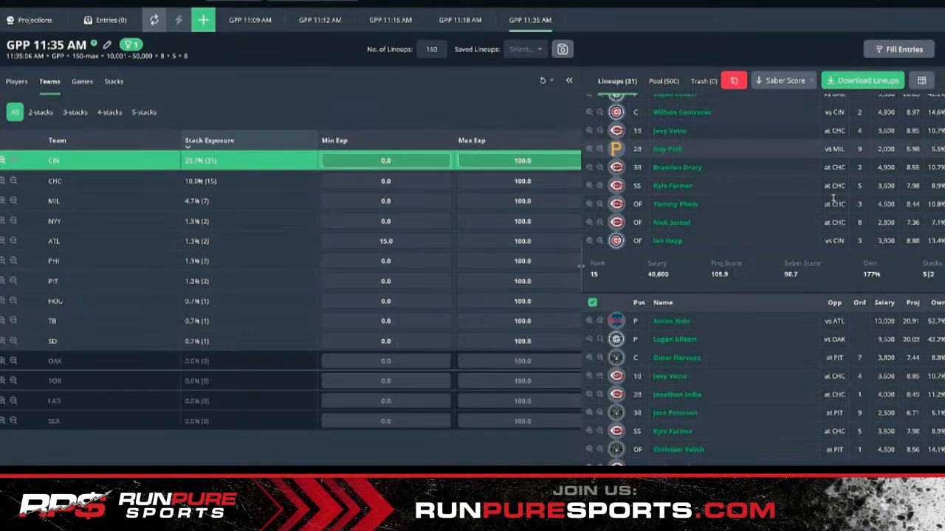
scroll(833, 198, "up", 2)
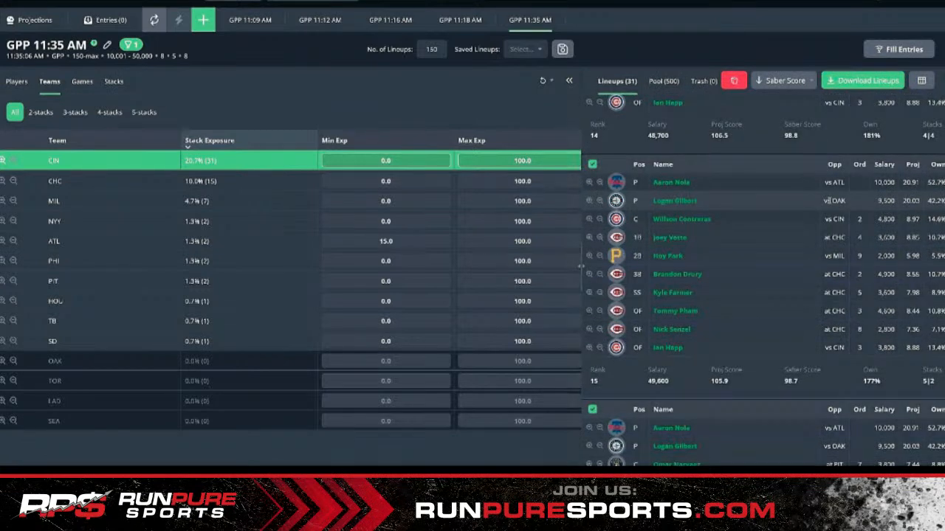
scroll(826, 200, "up", 4)
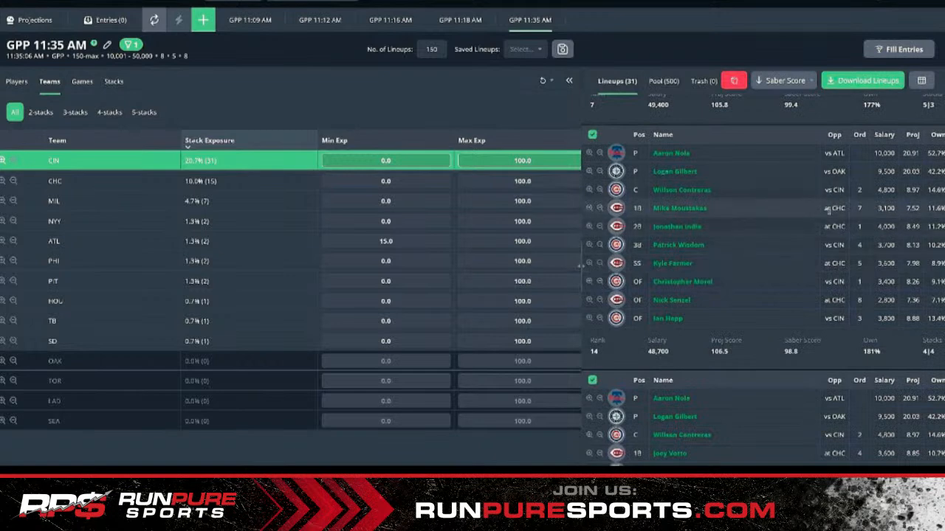
scroll(835, 198, "down", 2)
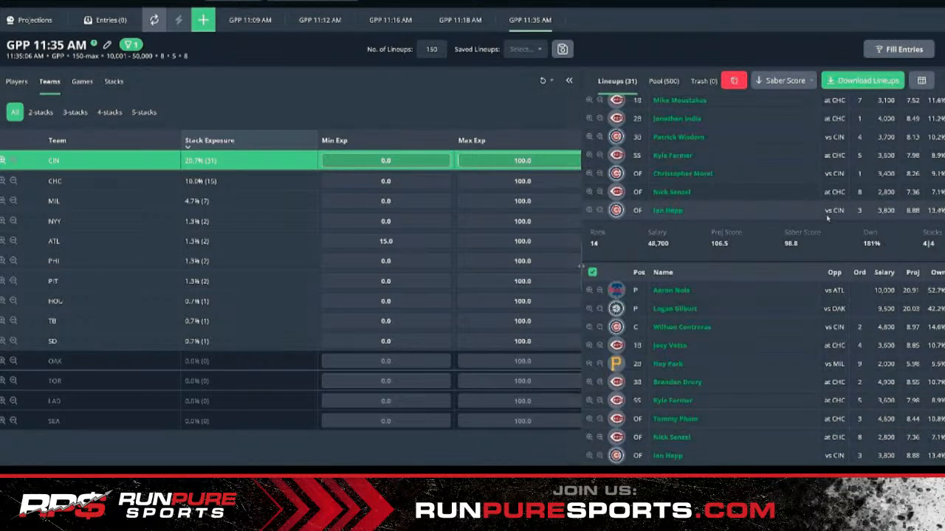
scroll(828, 218, "down", 1)
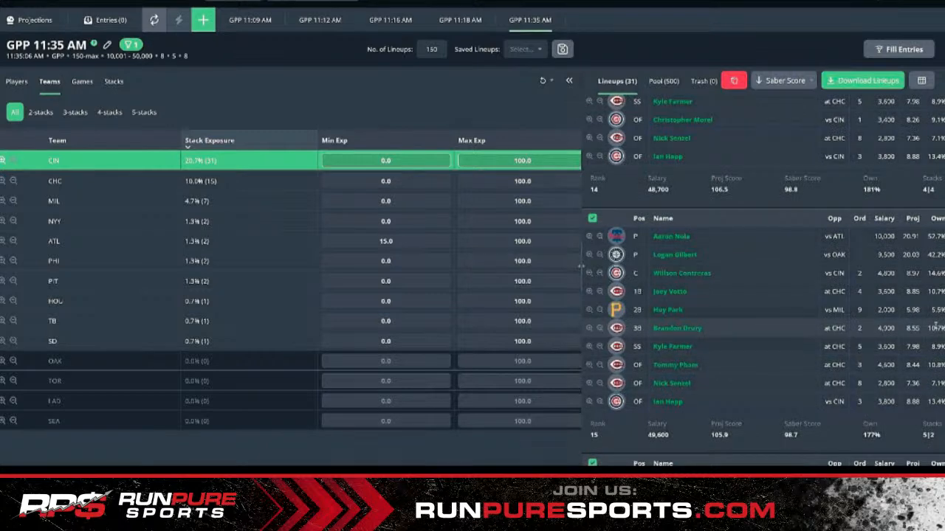
scroll(904, 317, "up", 2)
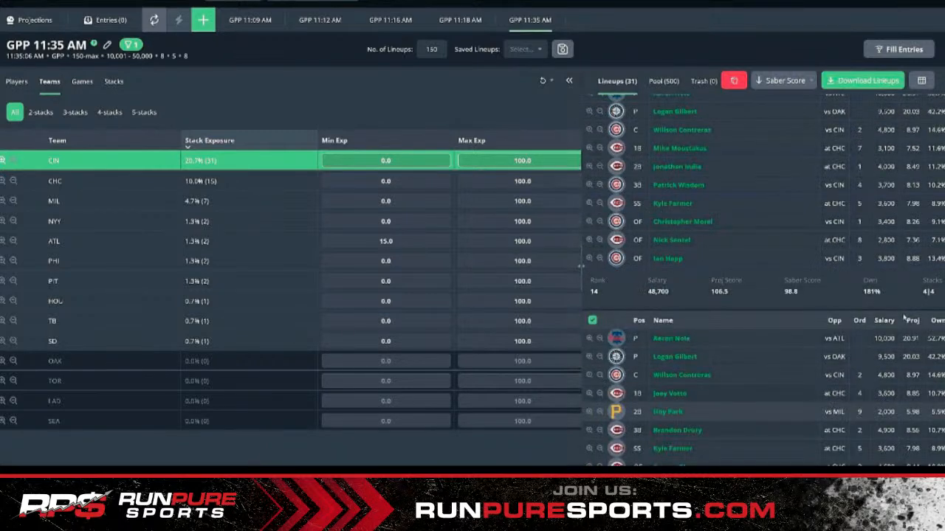
Step: Compare the top-ranked Cincinnati stack lineups by players, salary, projected score and total ownership
scroll(798, 183, "up", 5)
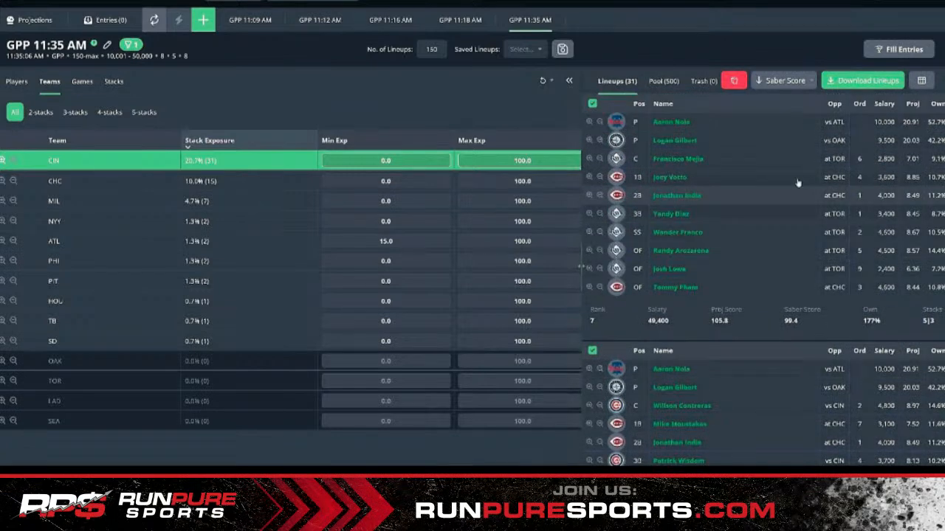
scroll(746, 387, "down", 2)
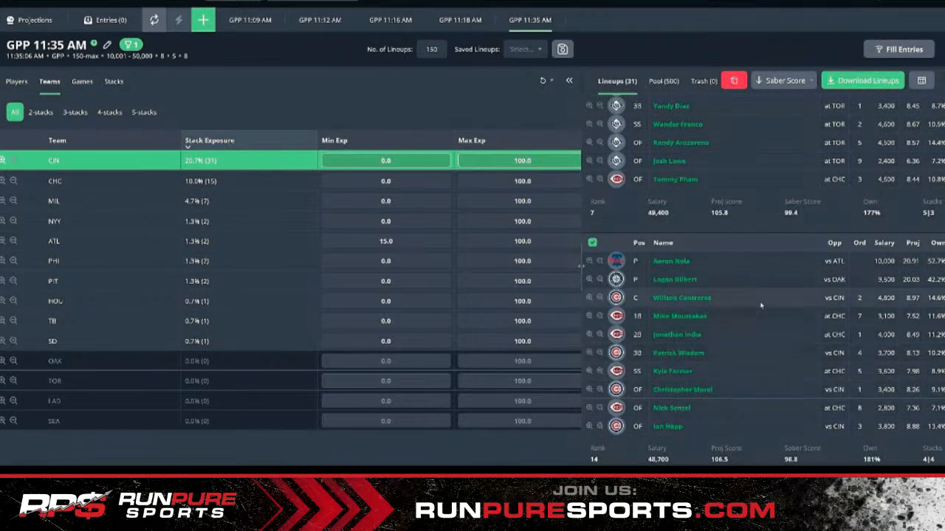
scroll(761, 317, "down", 1)
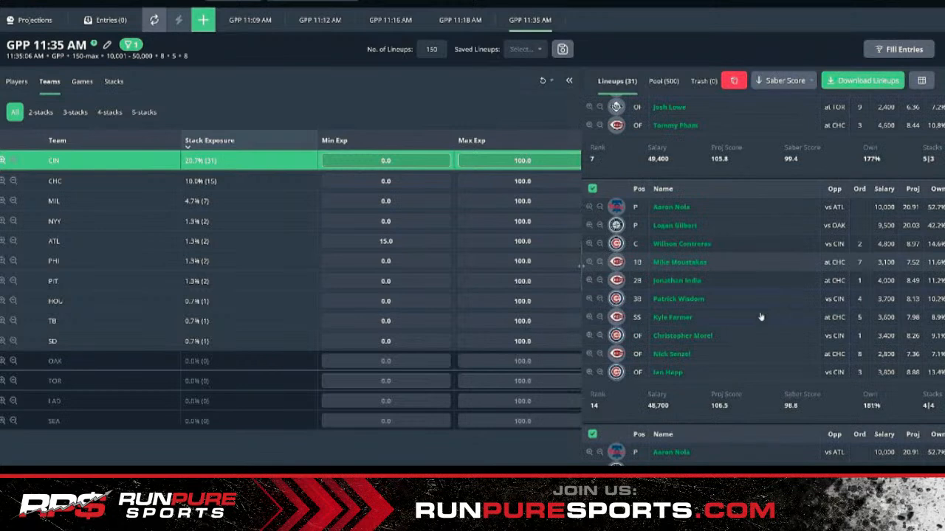
scroll(761, 290, "down", 1)
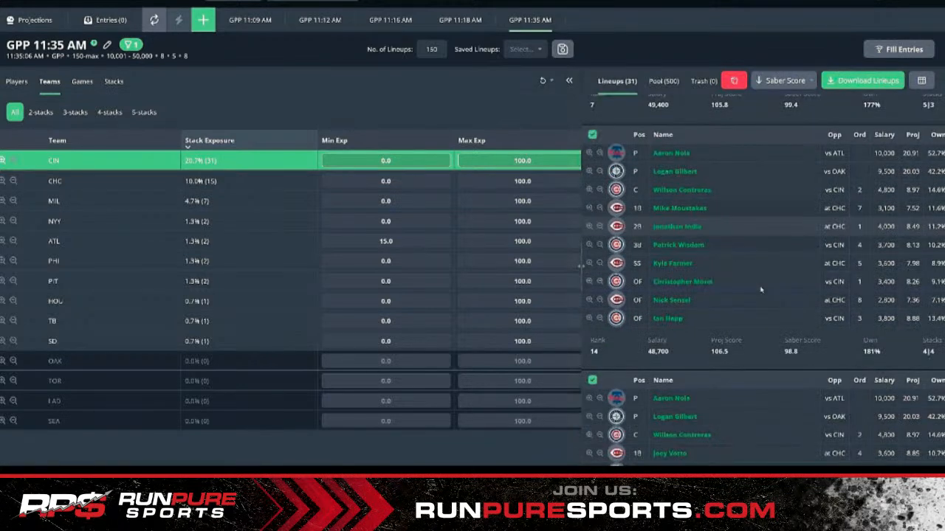
scroll(761, 290, "down", 2)
scroll(703, 236, "up", 2)
scroll(704, 236, "up", 4)
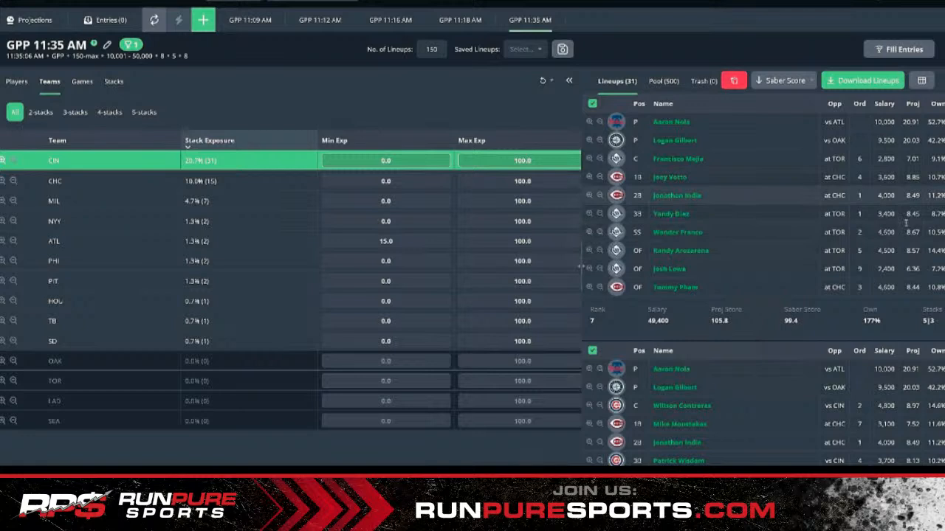
scroll(860, 279, "down", 1)
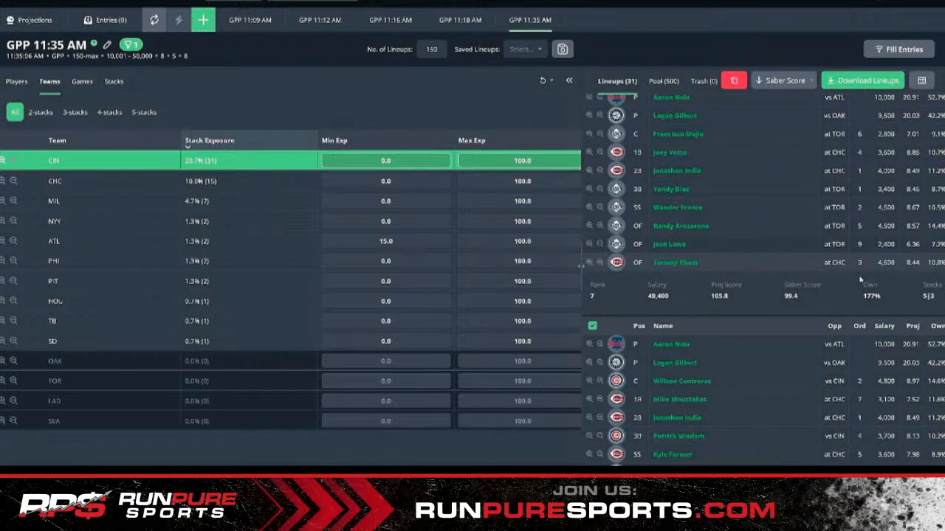
scroll(860, 279, "down", 3)
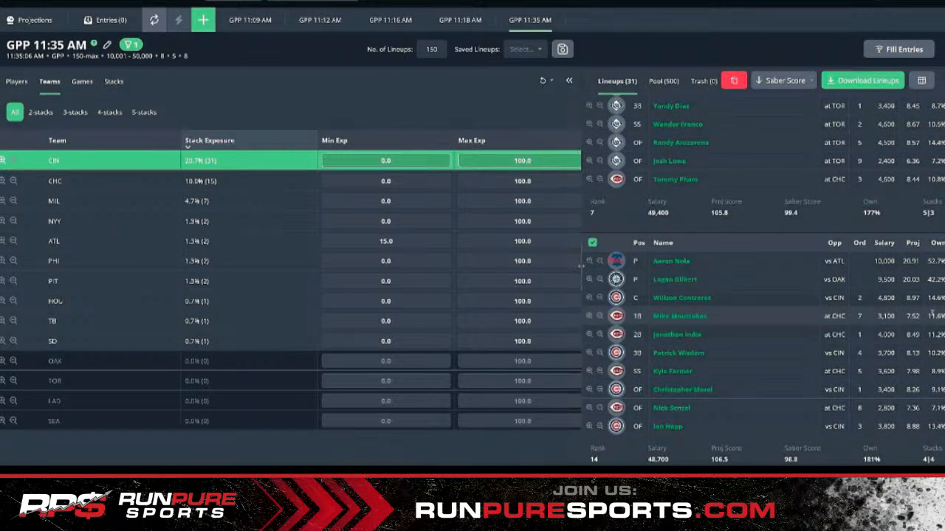
scroll(670, 336, "down", 2)
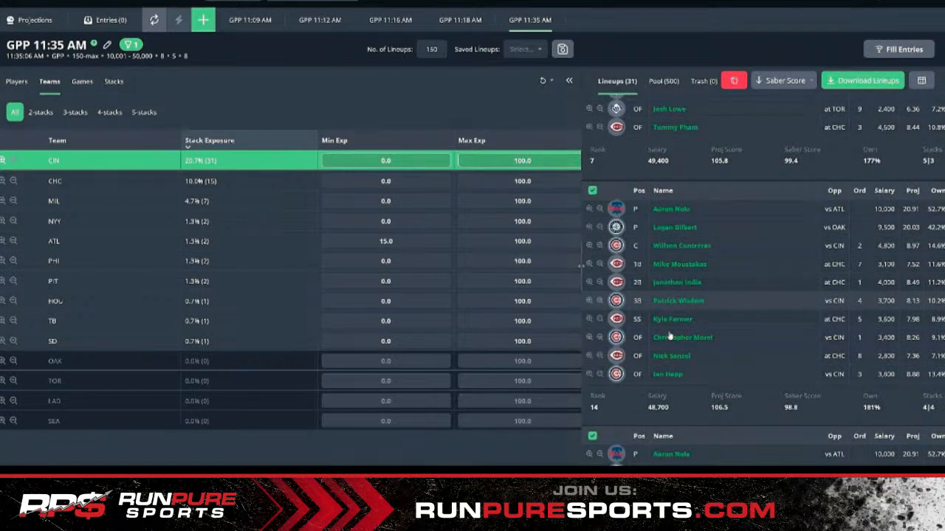
scroll(670, 337, "down", 2)
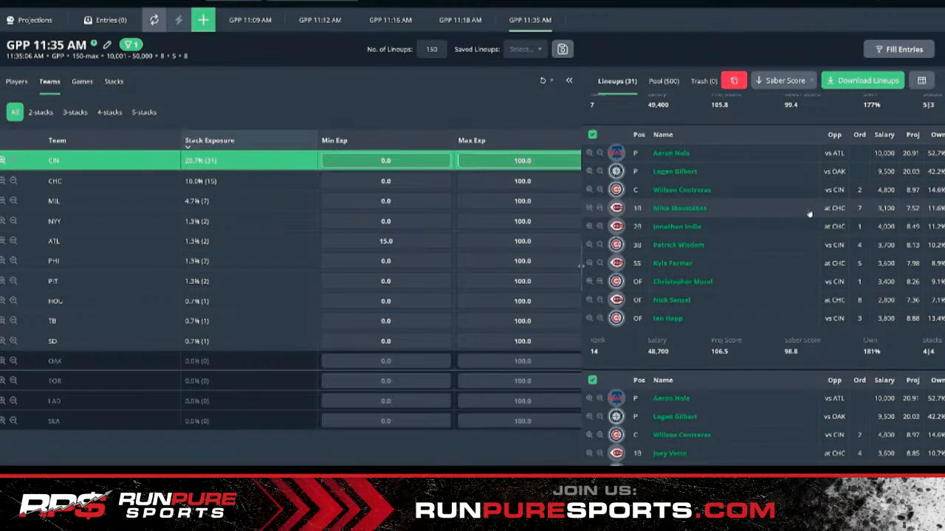
scroll(809, 215, "down", 3)
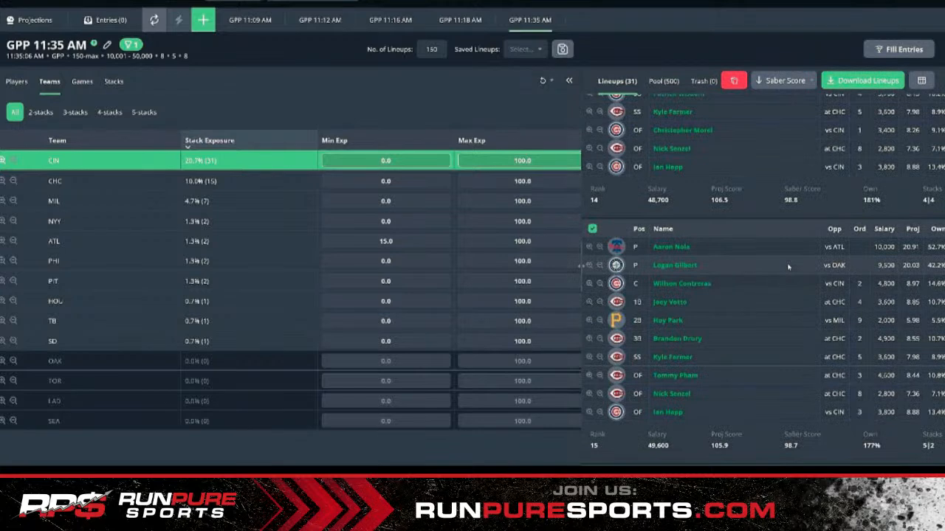
scroll(788, 267, "up", 3)
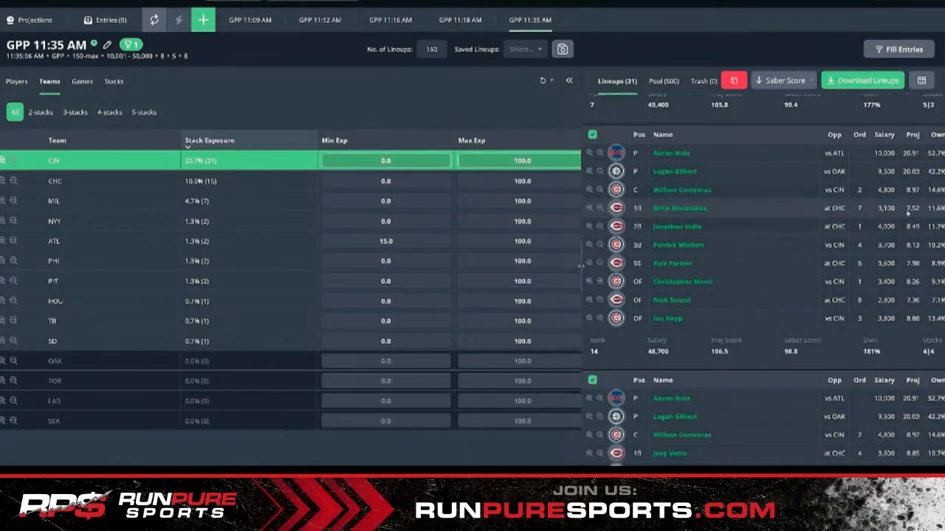
scroll(643, 255, "up", 1)
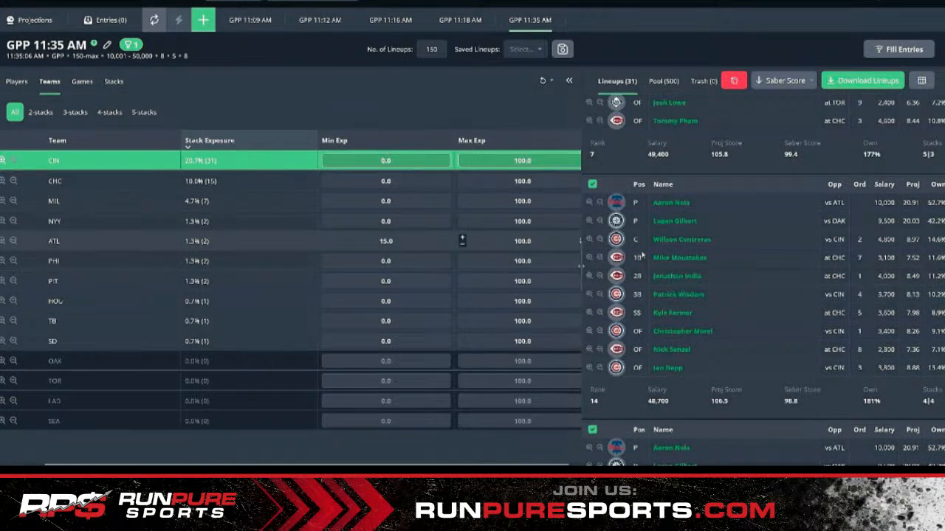
scroll(642, 255, "up", 3)
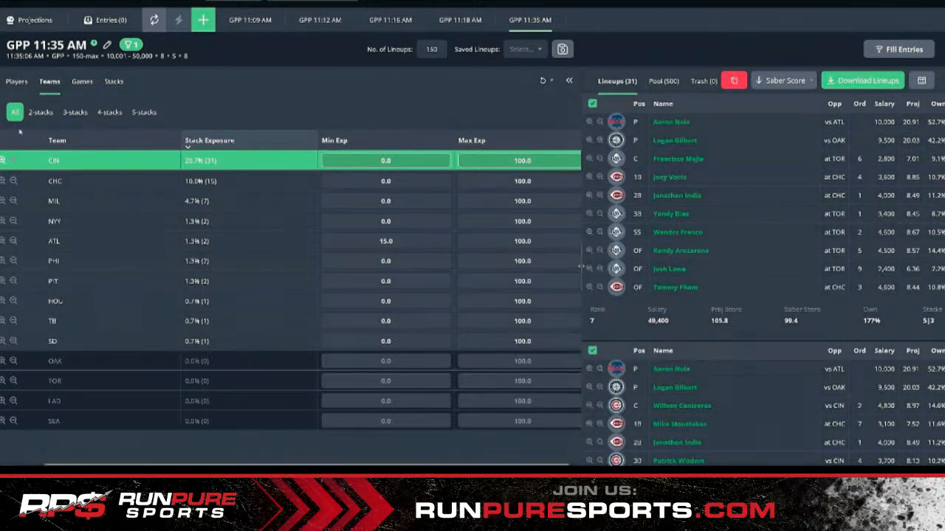
Step: Show all Cincinnati and Chicago Cubs batters in the projections, sorted by custom ownership
left_click(36, 22)
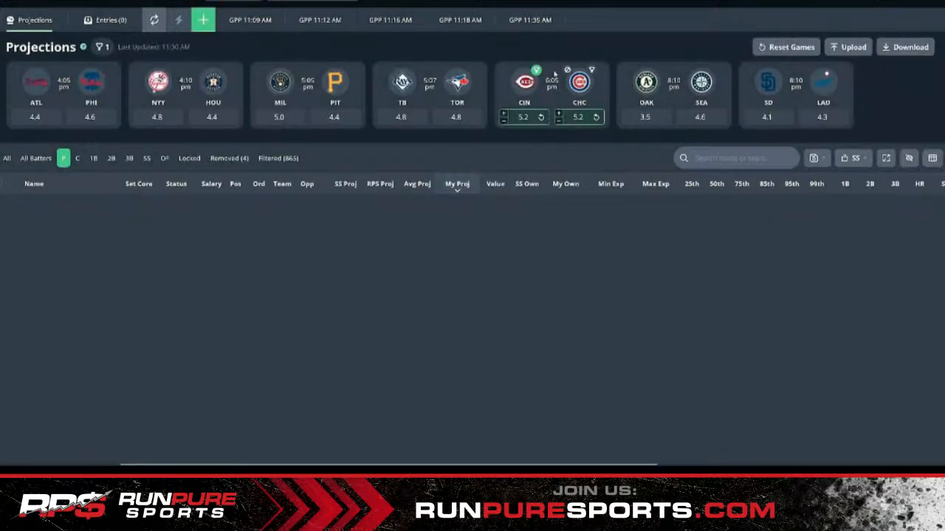
left_click(32, 159)
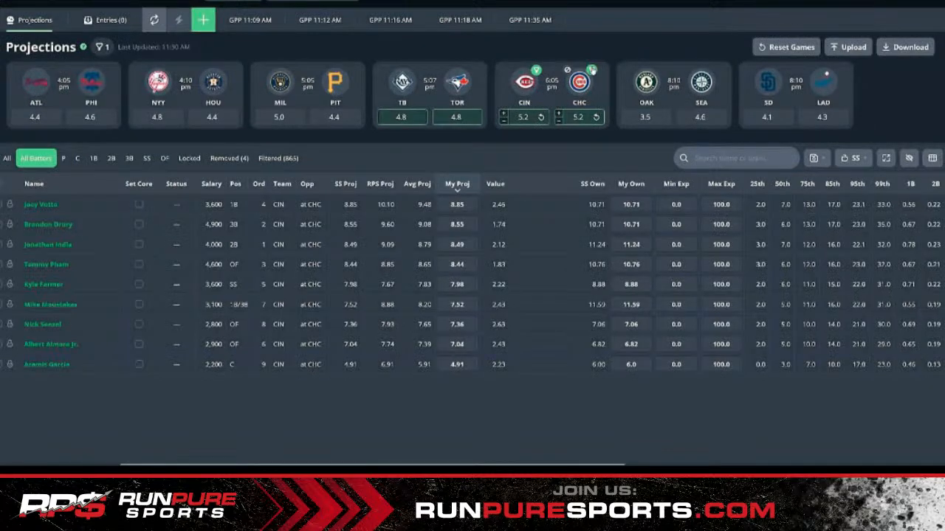
left_click(591, 70)
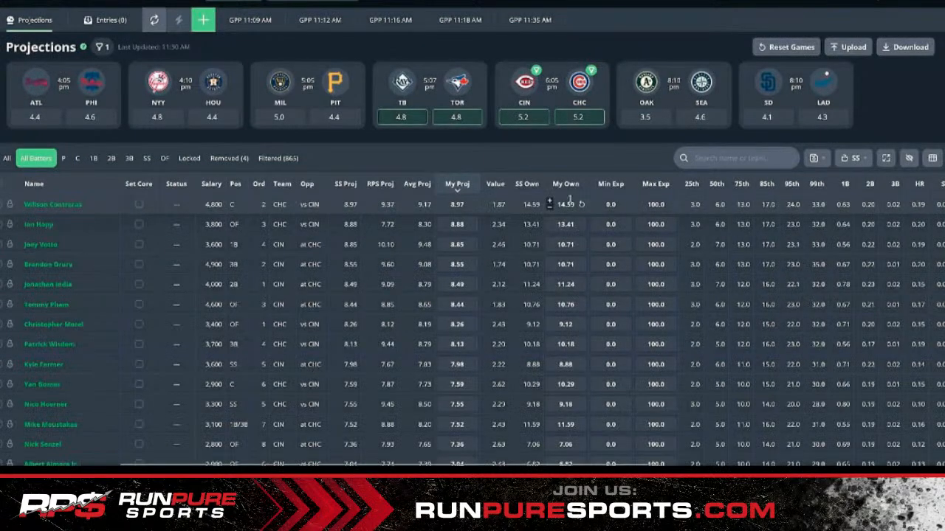
left_click(566, 188)
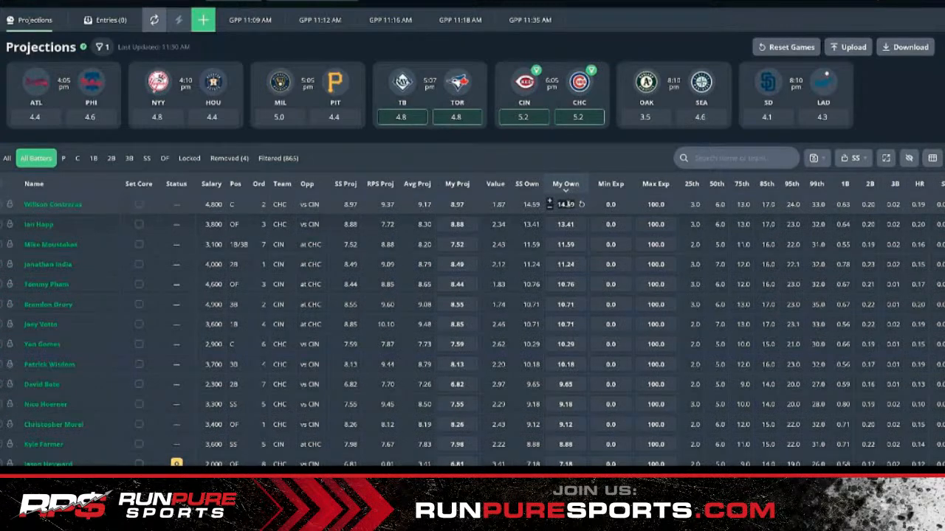
Step: Set the custom ownership to 20 for Willson Contreras and to 18 for Ian Happ, Mike Moustakas and Jonathan India
type("20")
left_click(569, 226)
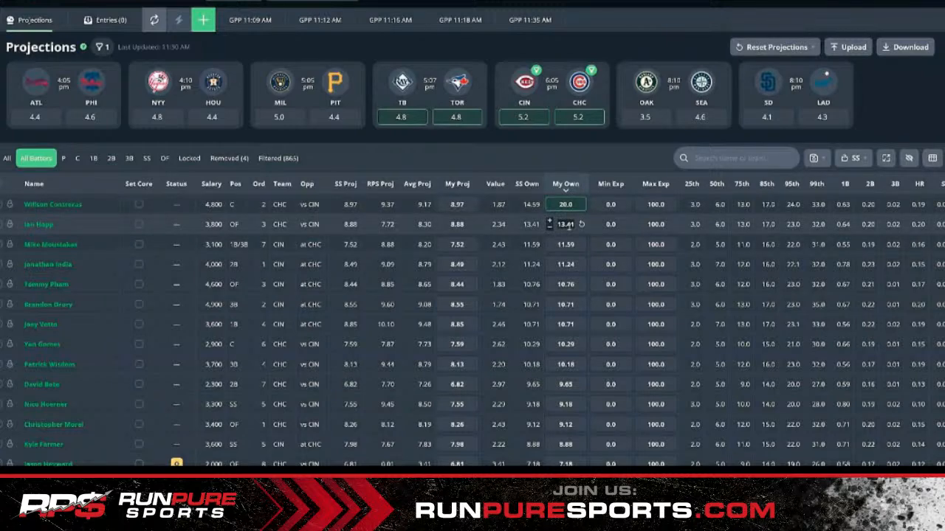
type("18")
left_click(561, 249)
type("18")
left_click(566, 260)
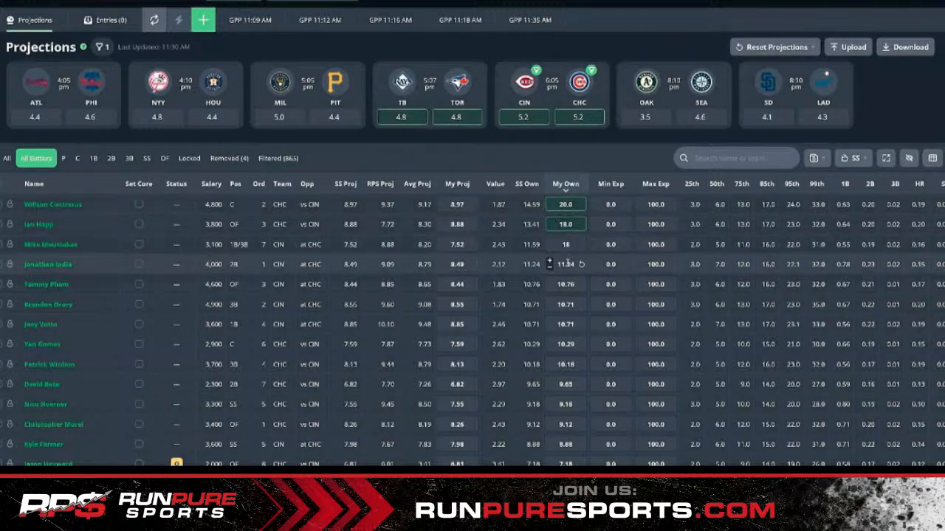
type("18")
Step: Set the custom ownership of Tommy Pham, Brandon Drury, Joey Votto and Yan Gomes to 15
left_click(561, 285)
type("1")
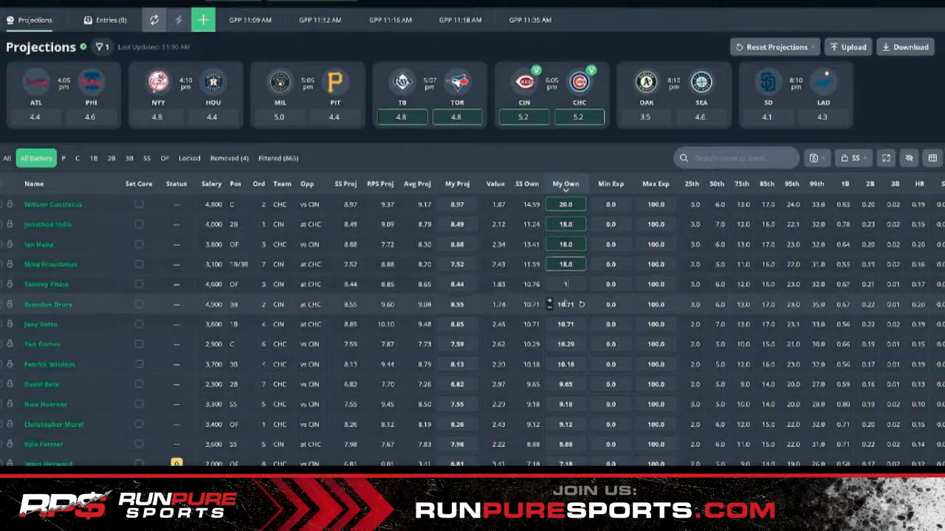
type("5")
left_click(566, 304)
type("15")
left_click(568, 324)
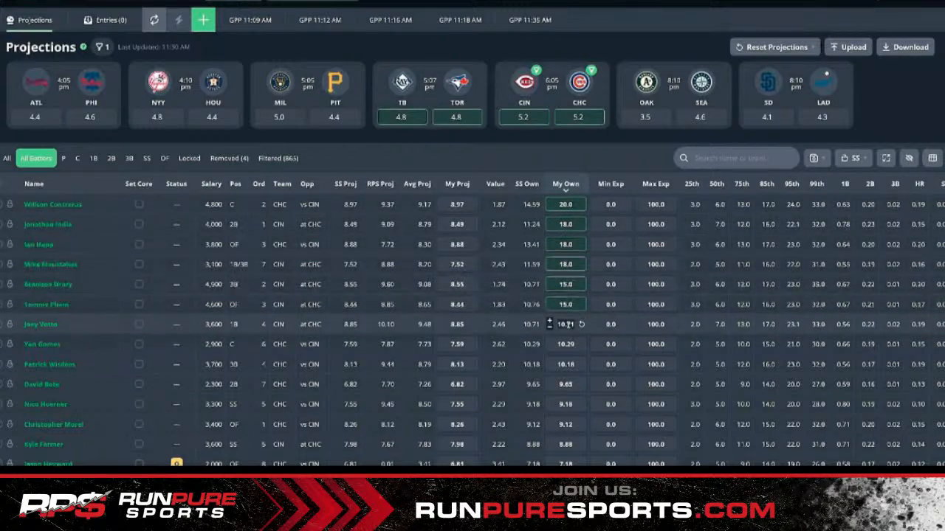
type("1")
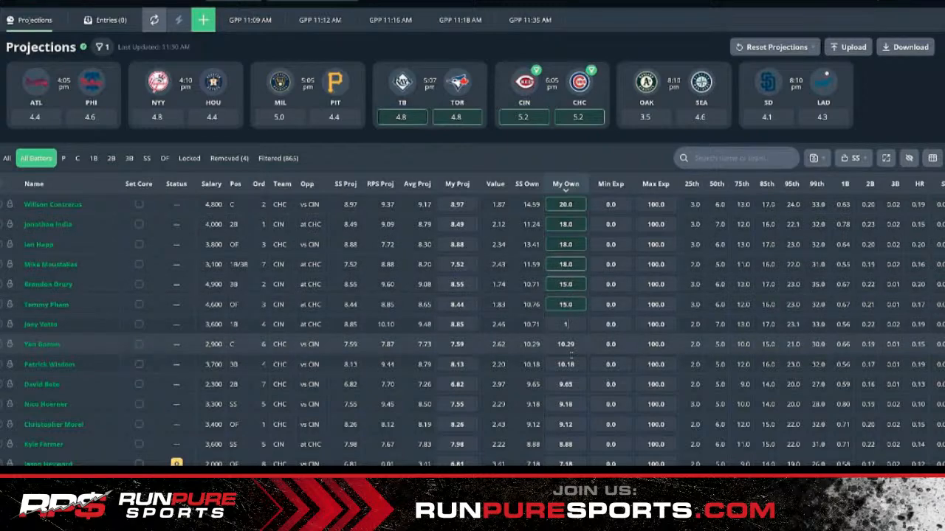
type("5")
left_click(568, 347)
type("15")
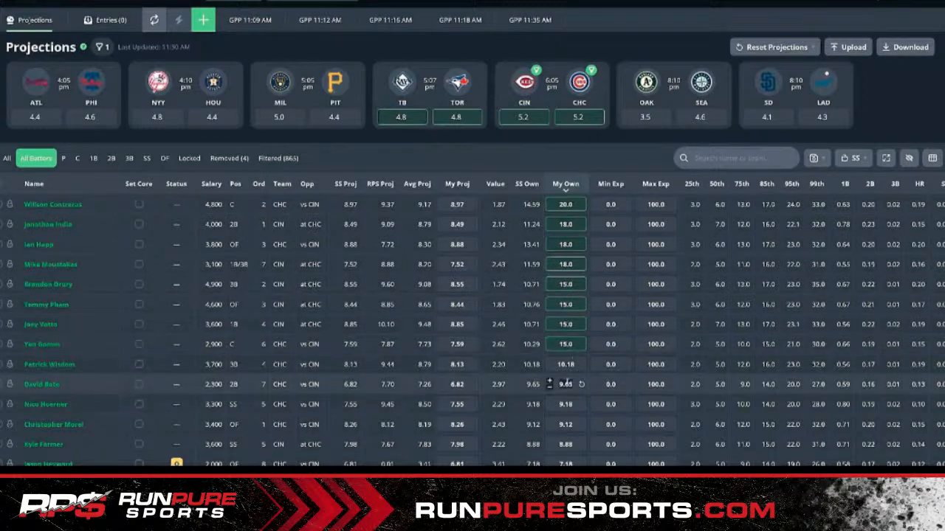
Step: Set the custom ownership of David Bote, Patrick Wisdom, Nico Hoerner and Christopher Morel to 15
left_click(565, 384)
type("15")
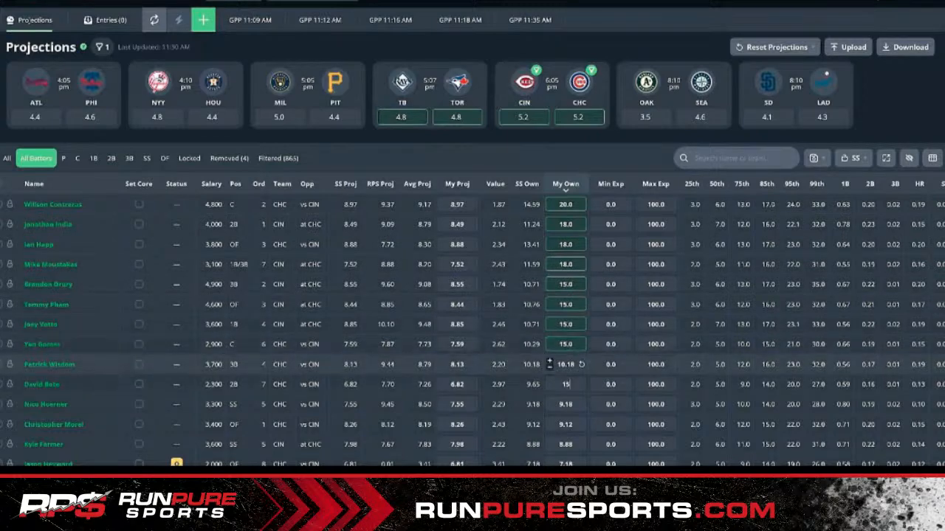
left_click(566, 365)
type("15")
left_click(565, 405)
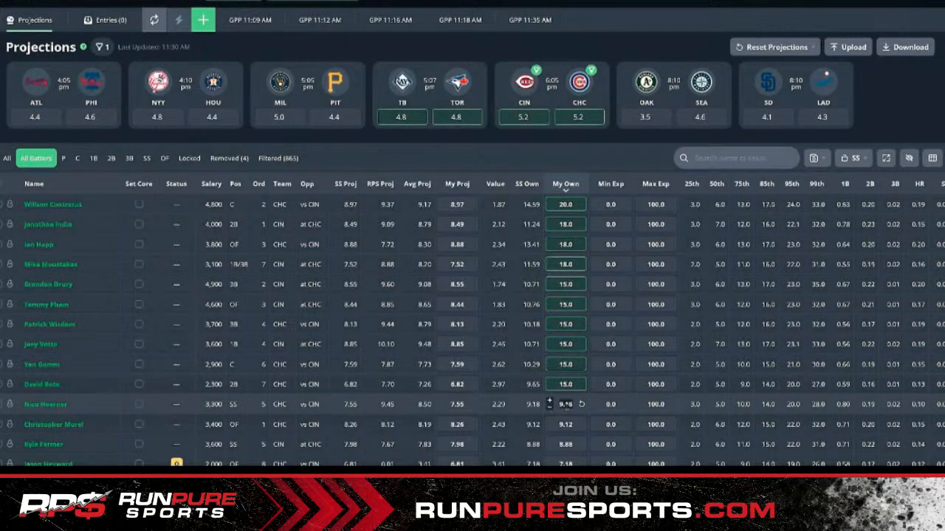
type("15")
left_click(566, 424)
type("15")
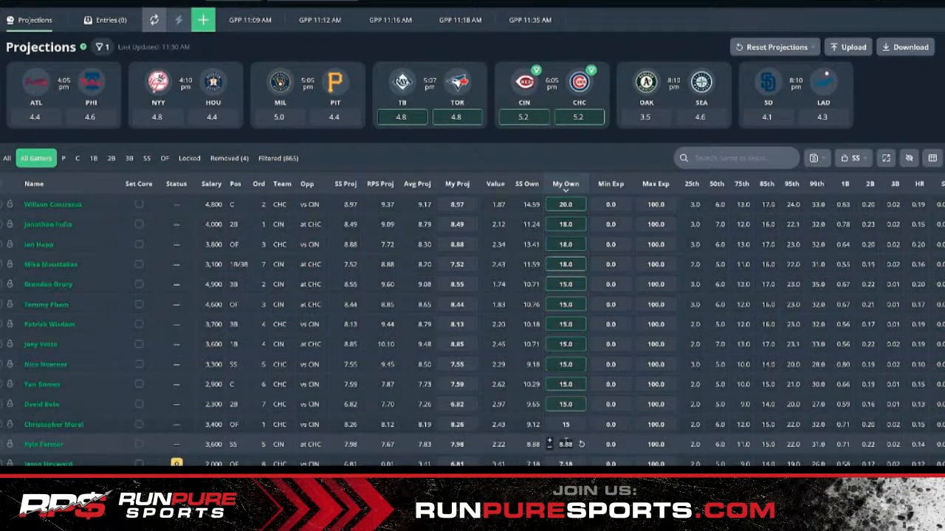
Step: Set the custom ownership of Kyle Farmer, Jason Heyward and Nick Senzel to 12
left_click(565, 445)
scroll(568, 413, "down", 1)
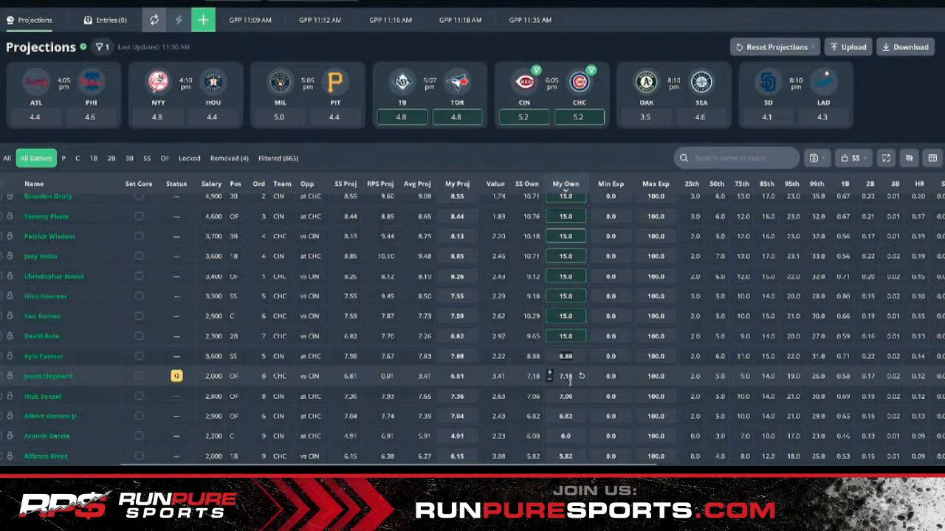
type("12")
left_click(569, 378)
type("12")
left_click(567, 397)
type("12")
Step: Set the custom ownership of Albert Almora Jr., Aramis Garcia and Alfonso Rivas to 12
type("12")
key("Return")
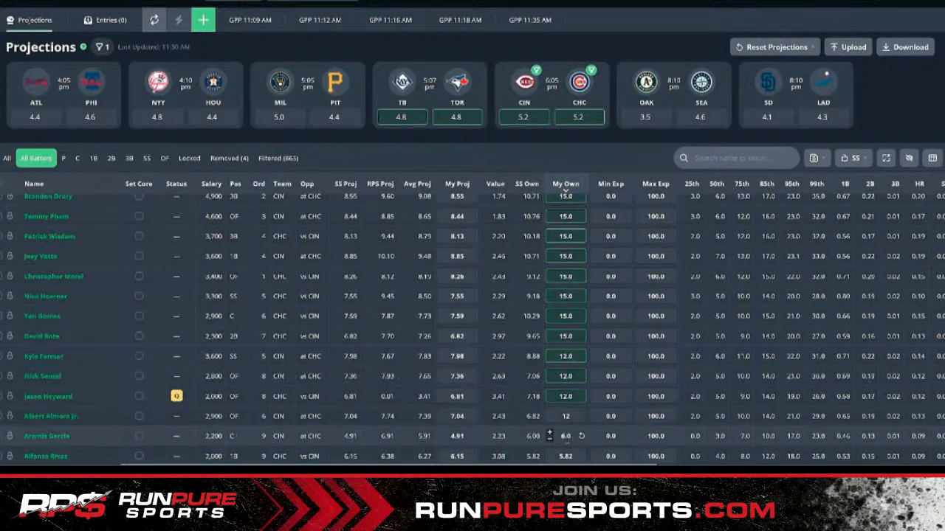
type("12")
key("Return")
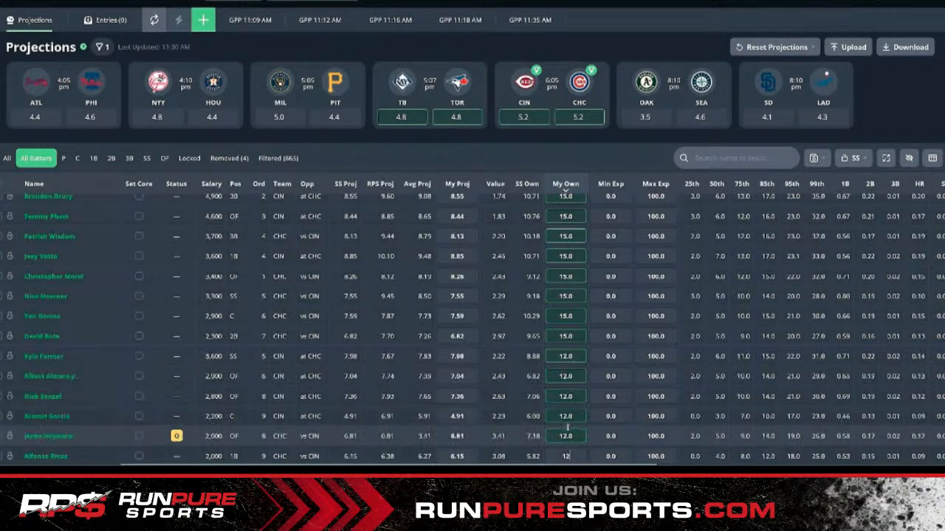
type("12")
key("Return")
Step: Remove the Cincinnati and Chicago Cubs team filters and sort all batters by custom projection
scroll(565, 418, "up", 2)
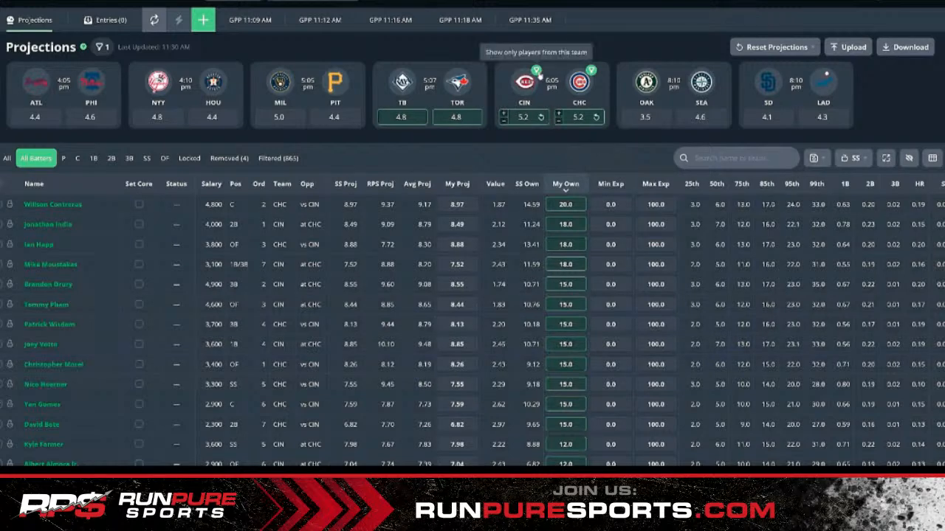
left_click(592, 74)
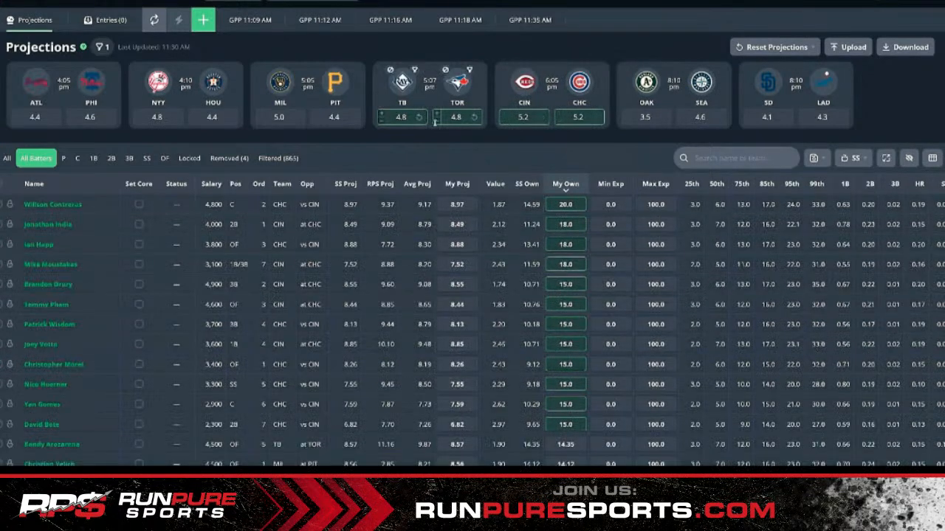
left_click(457, 184)
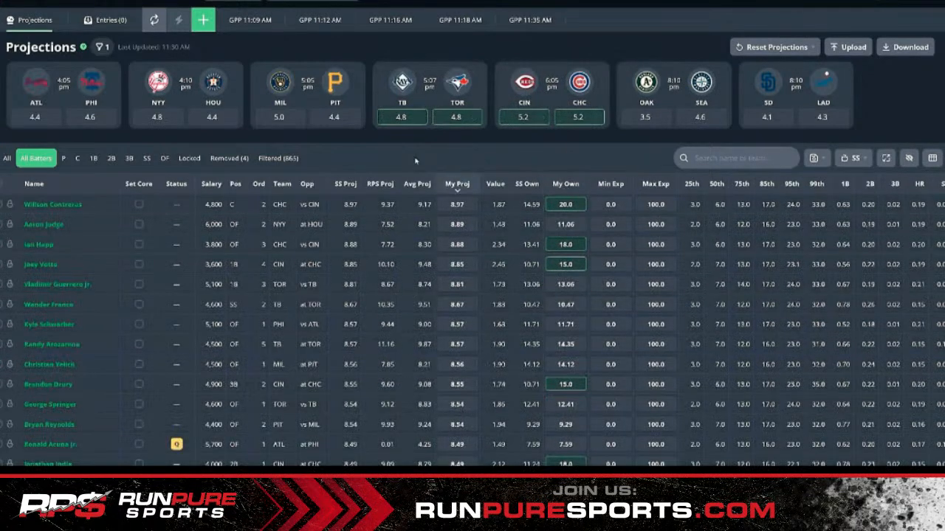
Step: Start a new 150-max GPP build of 150 lineups and check its team stack exposures
left_click(204, 20)
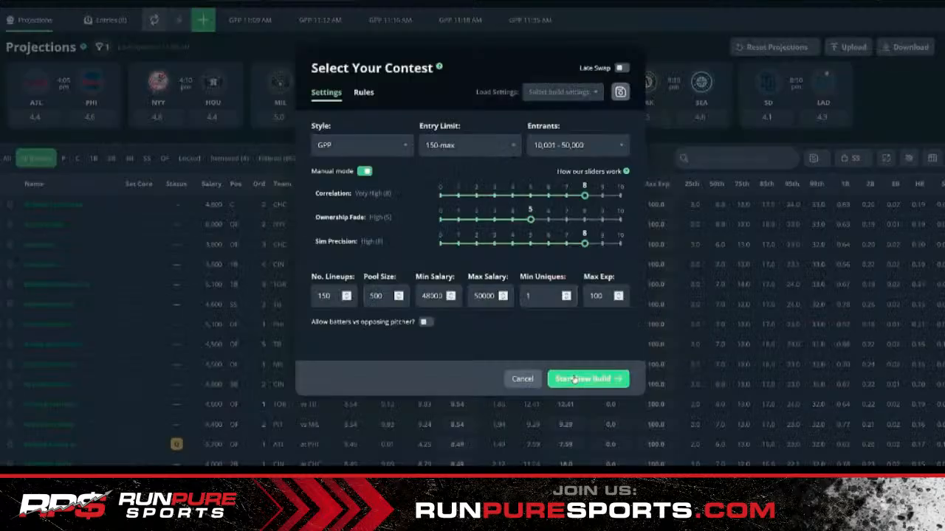
left_click(575, 379)
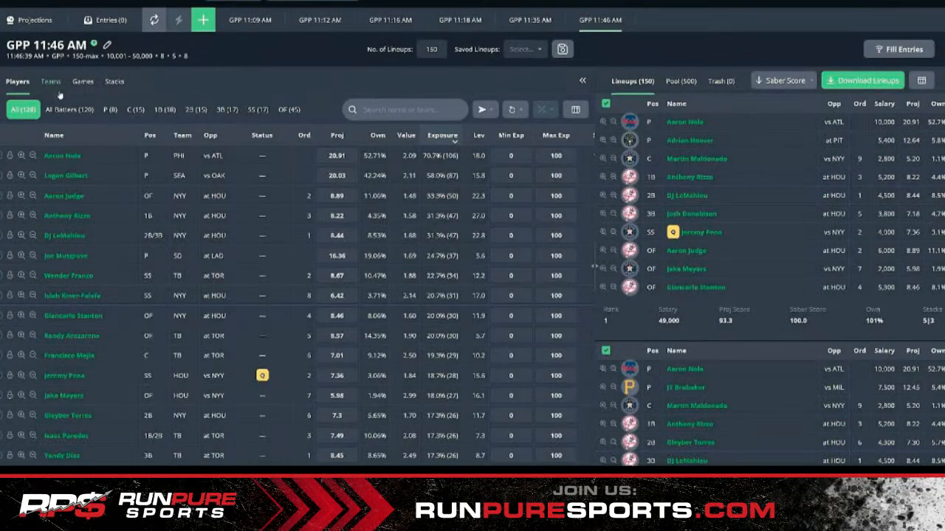
left_click(51, 83)
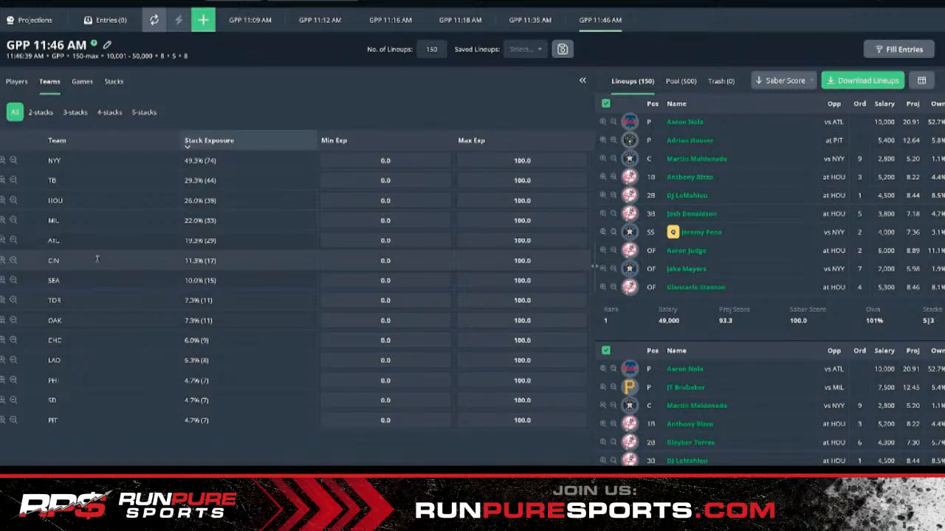
Step: Filter the lineups to Cincinnati stacks, clear the filter and look over the top-ranked lineups of the full set
left_click(3, 262)
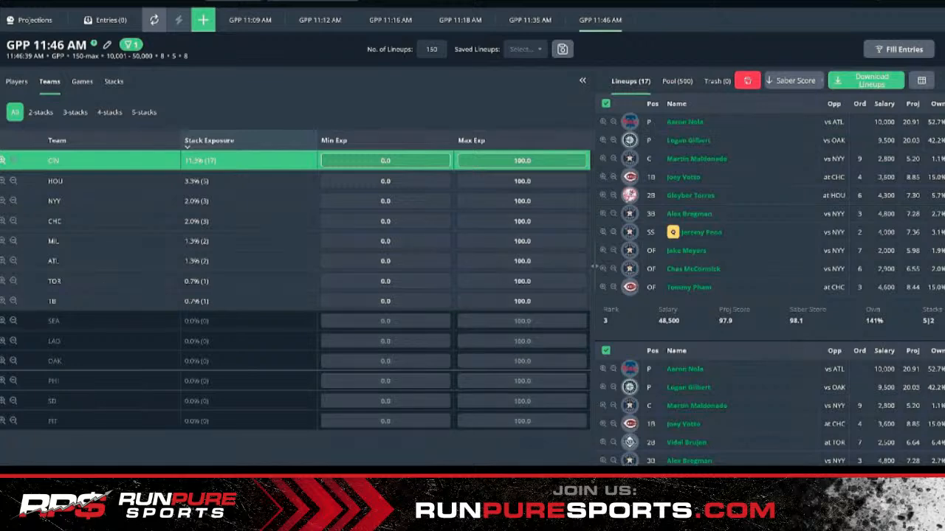
left_click(2, 160)
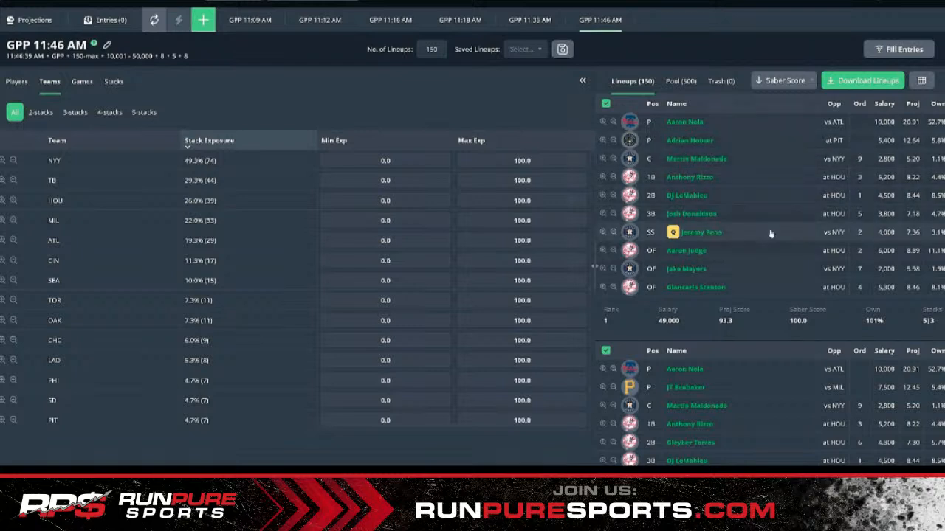
scroll(757, 220, "down", 1)
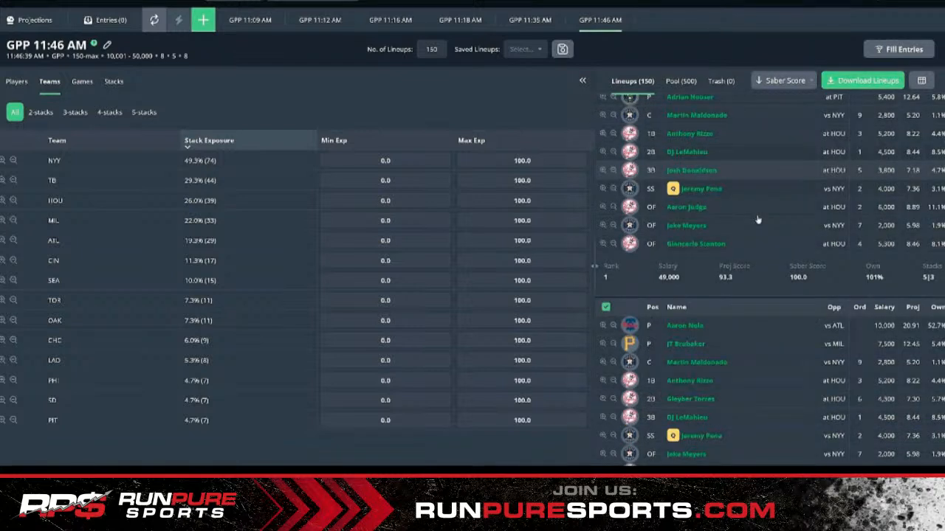
scroll(757, 220, "down", 1)
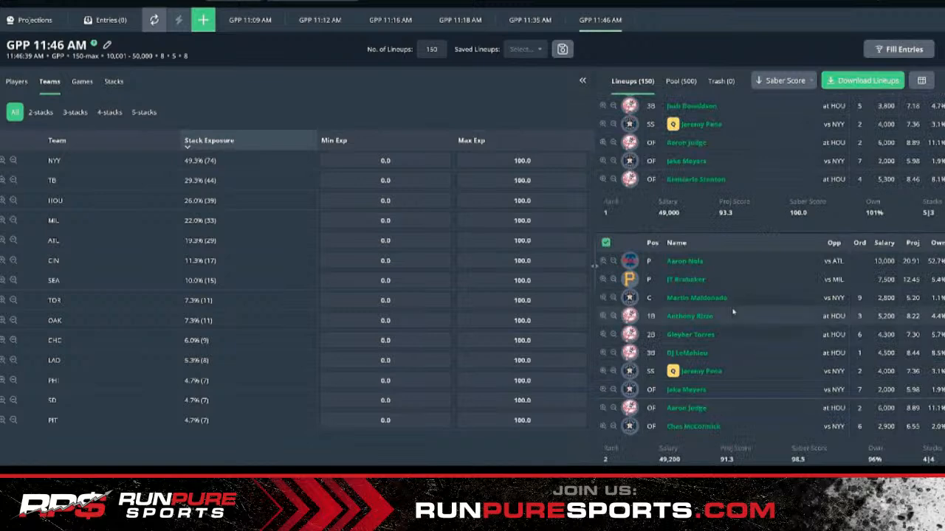
scroll(733, 312, "up", 2)
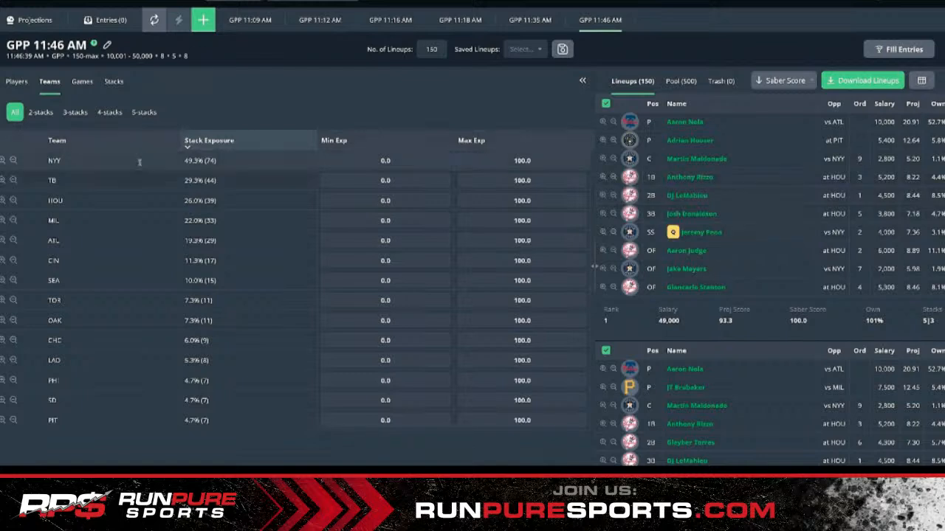
Step: Filter the lineups to Cincinnati stacks again and examine their pitchers, secondary stacks, projected scores and ownership totals
left_click(3, 261)
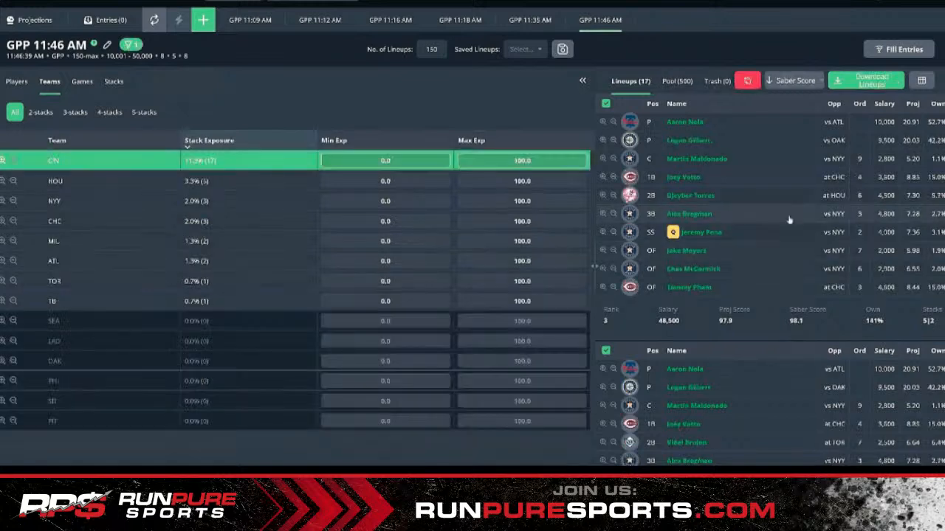
scroll(790, 220, "down", 2)
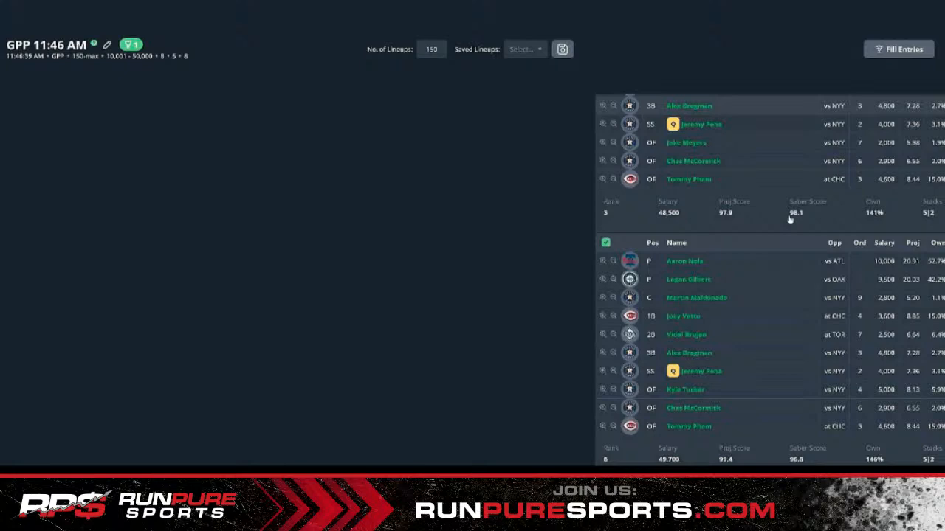
scroll(758, 200, "down", 1)
scroll(758, 199, "down", 1)
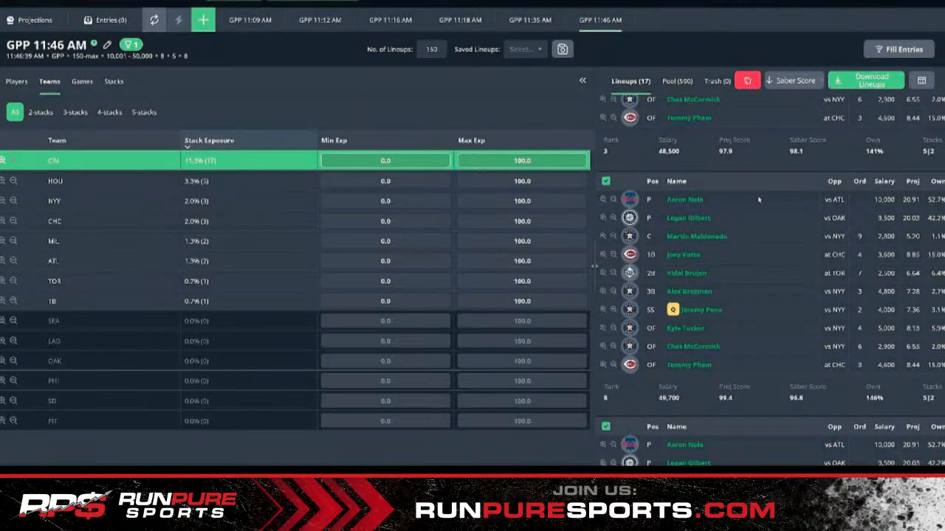
scroll(758, 199, "down", 3)
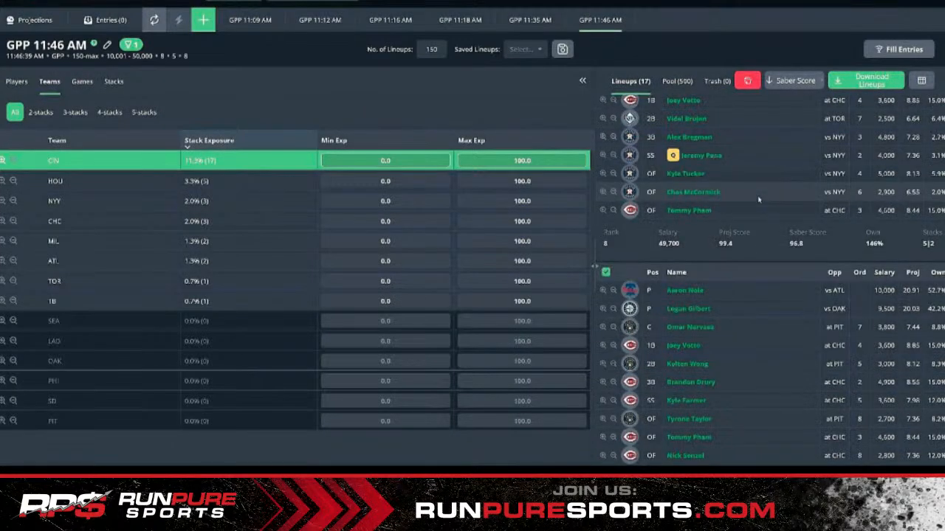
scroll(758, 199, "down", 8)
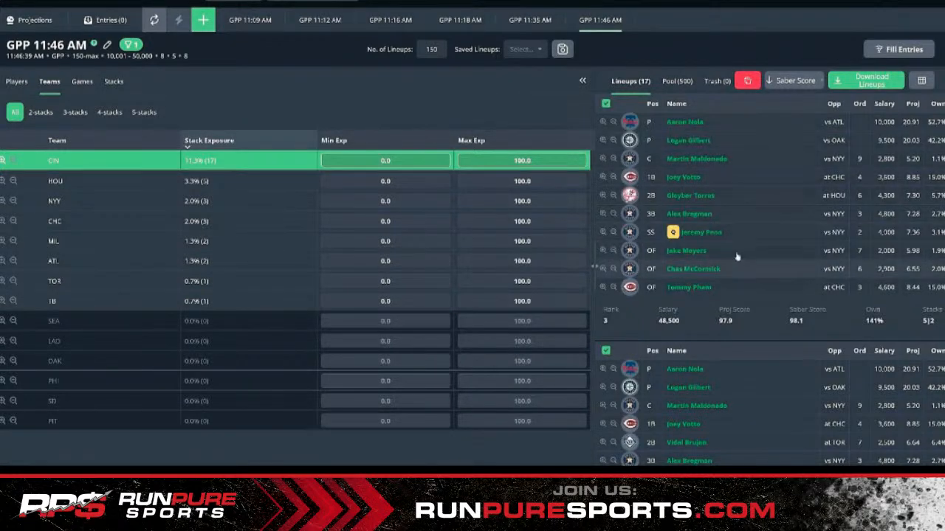
scroll(766, 175, "down", 1)
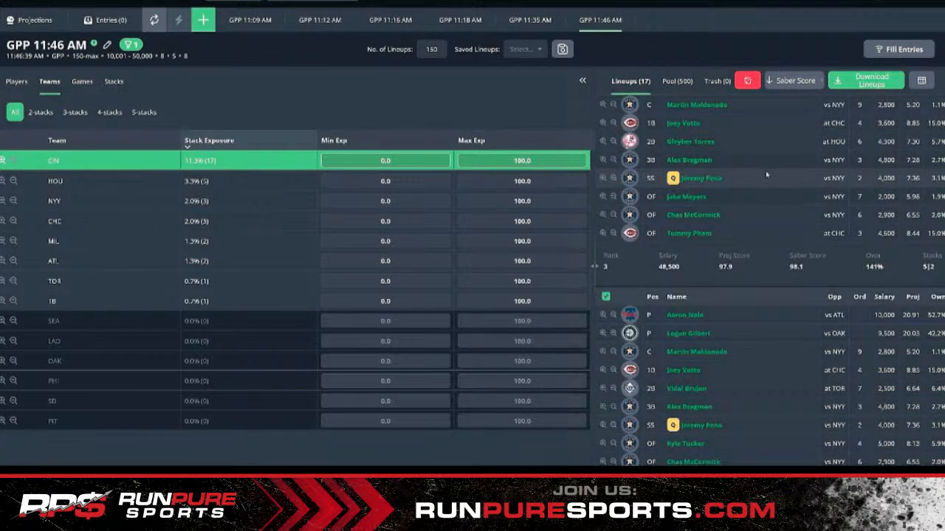
scroll(733, 319, "down", 5)
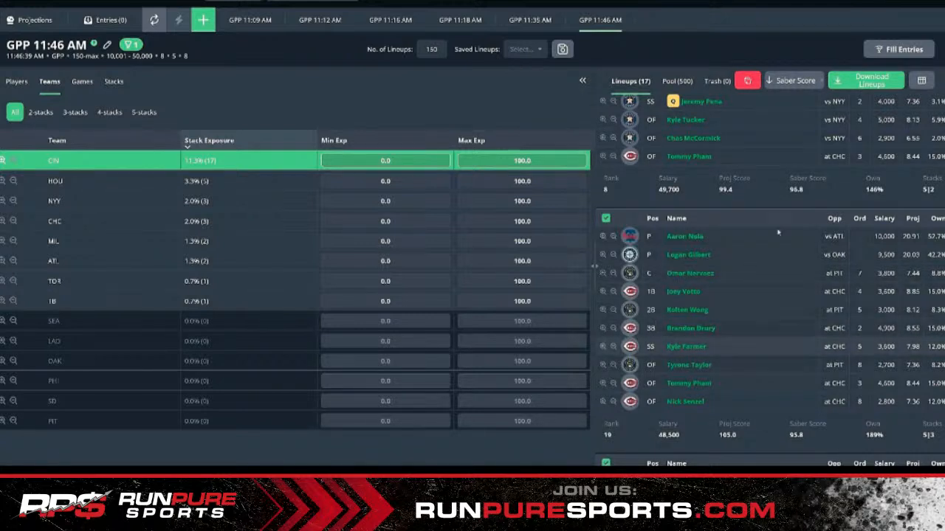
scroll(682, 367, "down", 2)
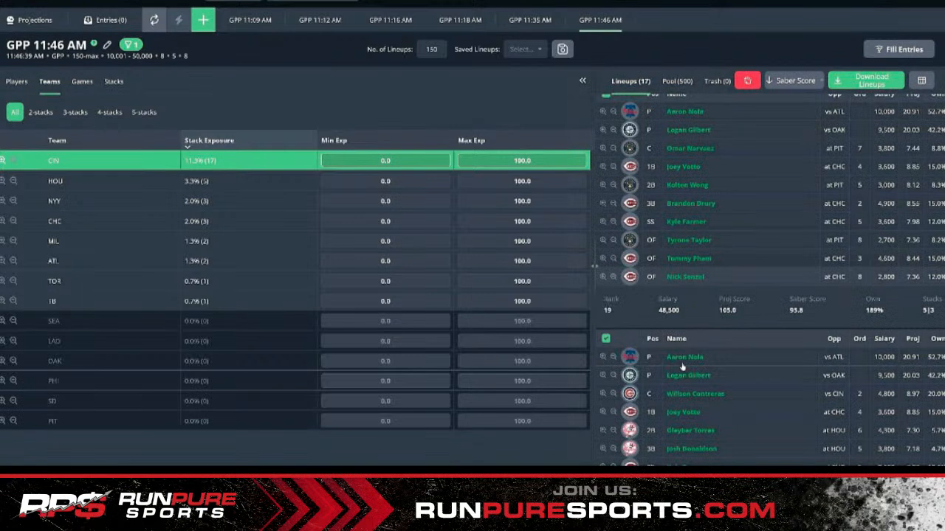
scroll(682, 367, "down", 2)
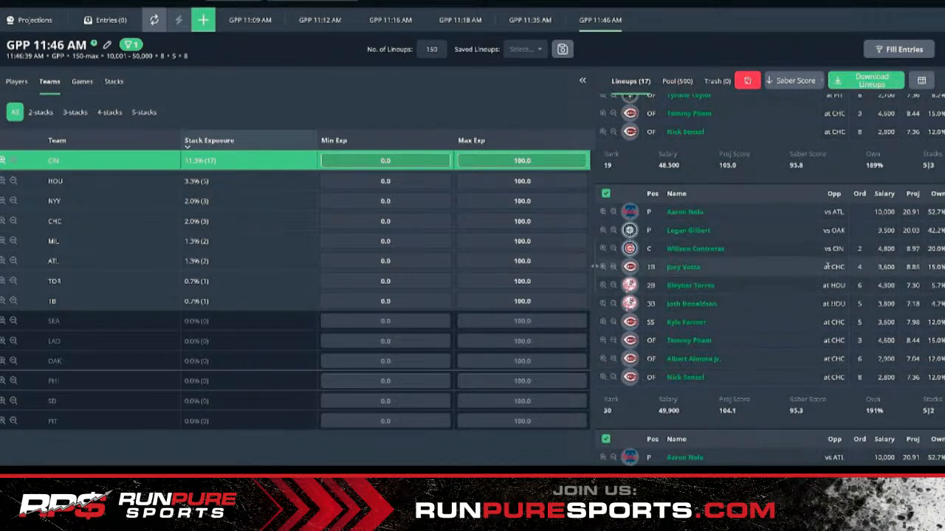
scroll(826, 266, "down", 1)
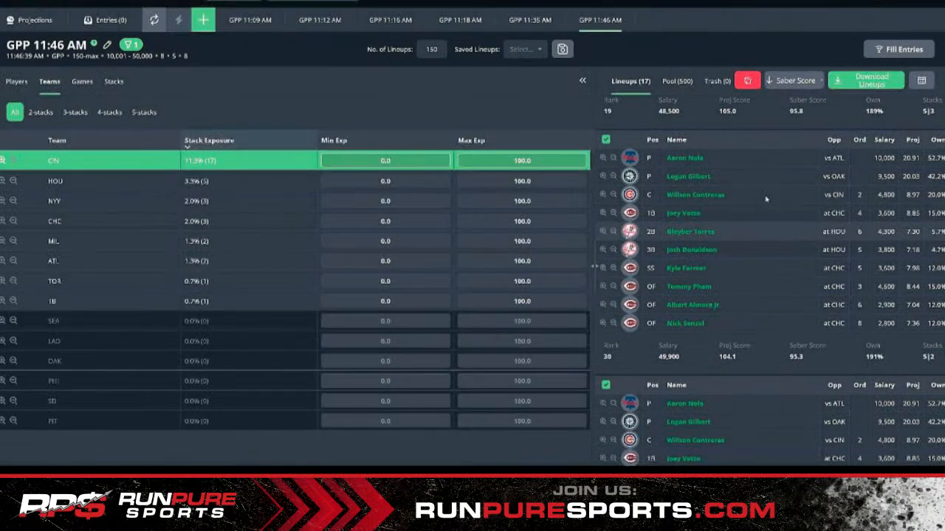
scroll(704, 288, "down", 1)
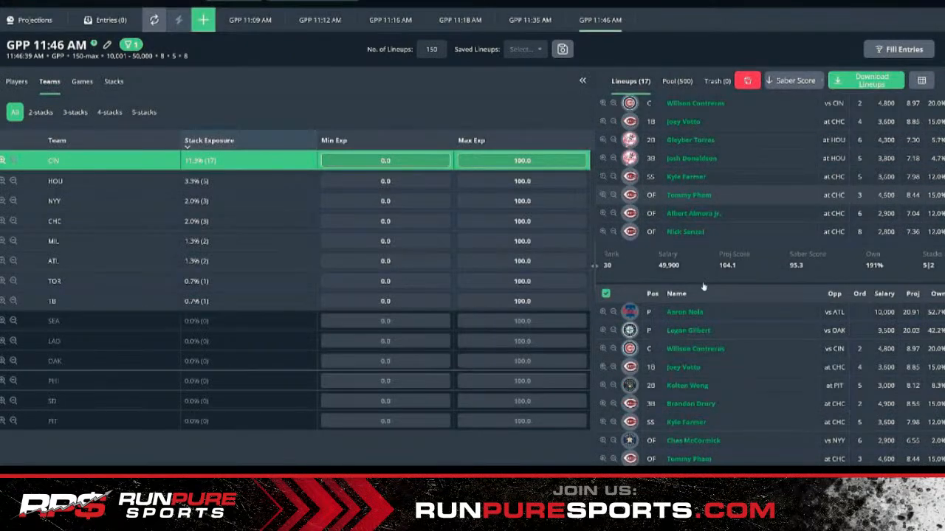
scroll(694, 270, "down", 1)
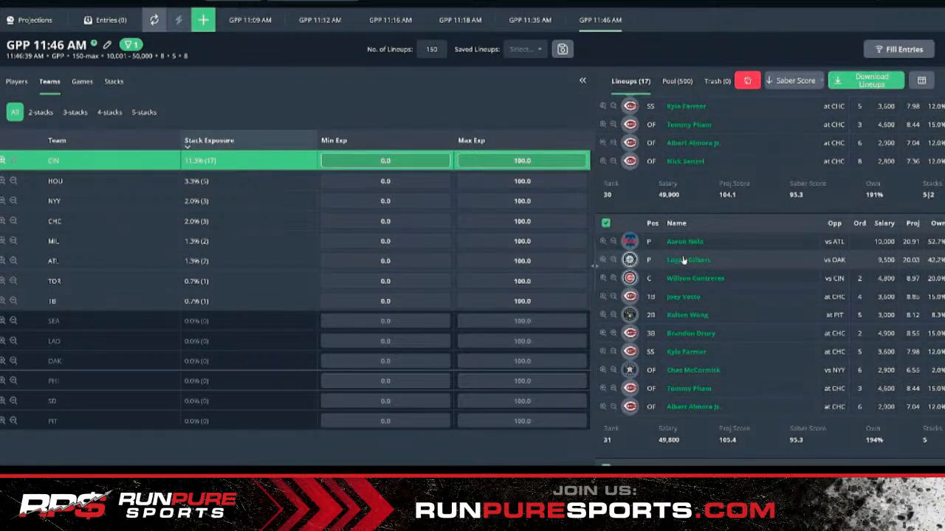
scroll(683, 260, "up", 2)
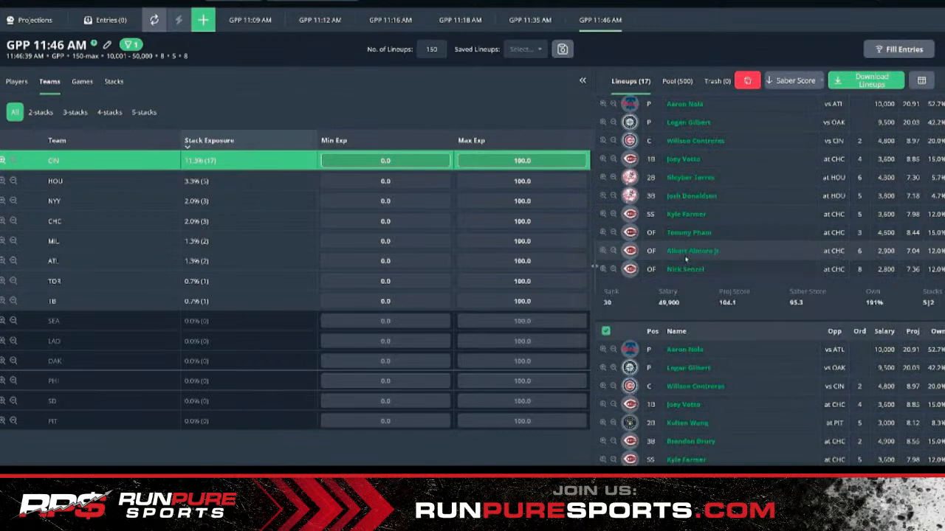
scroll(685, 259, "up", 1)
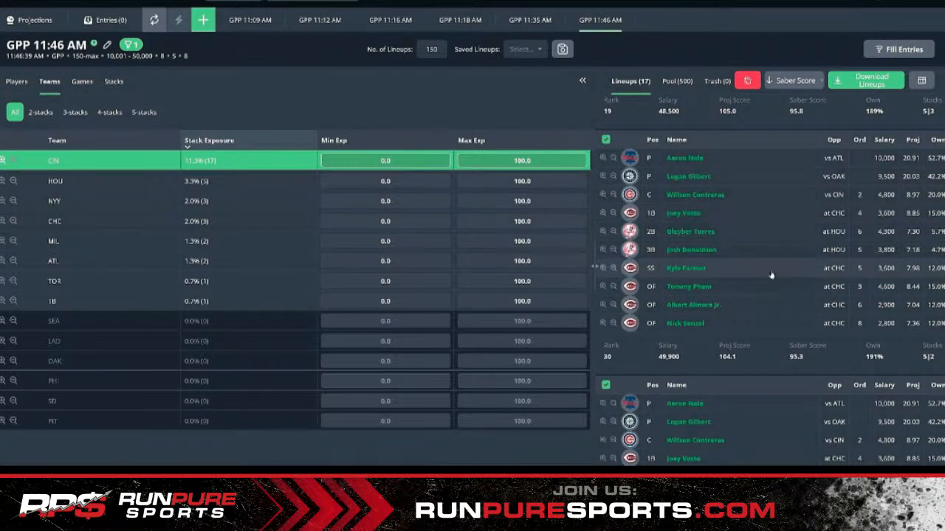
scroll(763, 269, "down", 1)
scroll(764, 270, "down", 2)
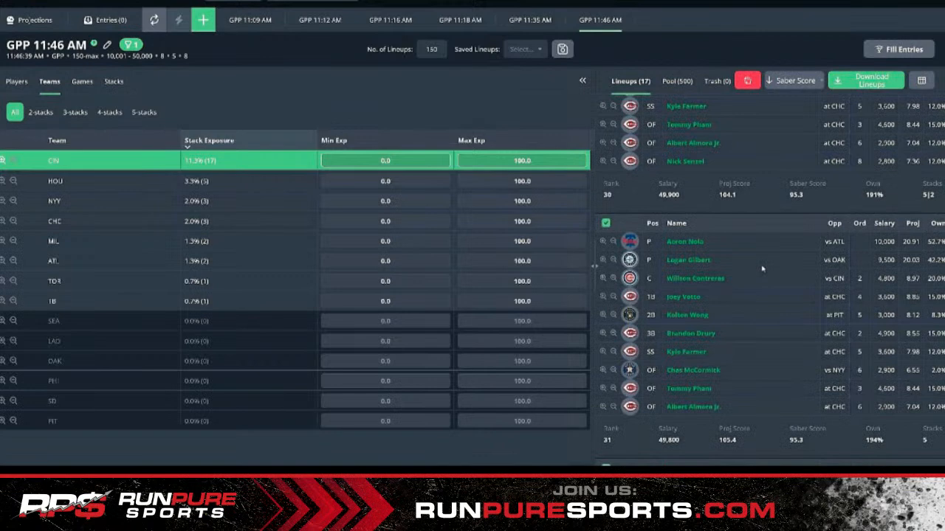
scroll(732, 214, "up", 3)
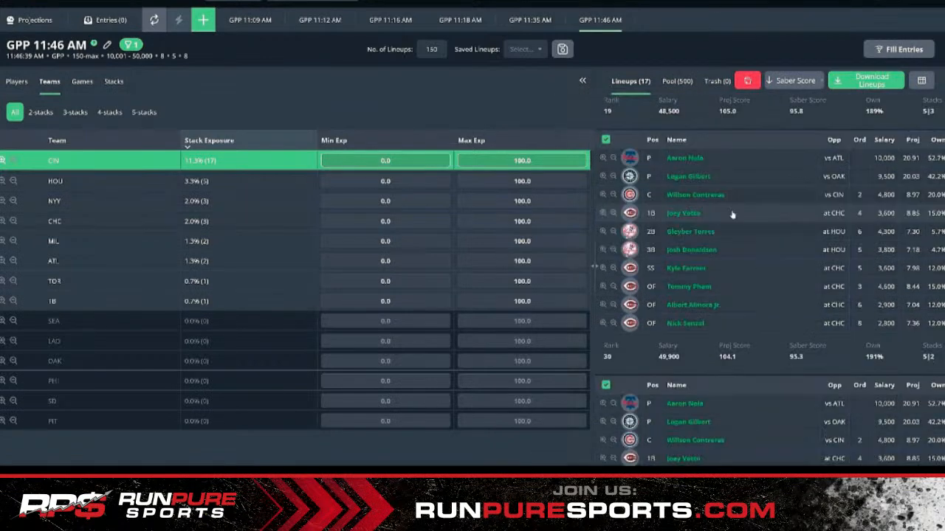
Step: Review pitcher and overall player exposures in the Cincinnati-stack lineups, and return to the unfiltered team stack exposures
left_click(18, 81)
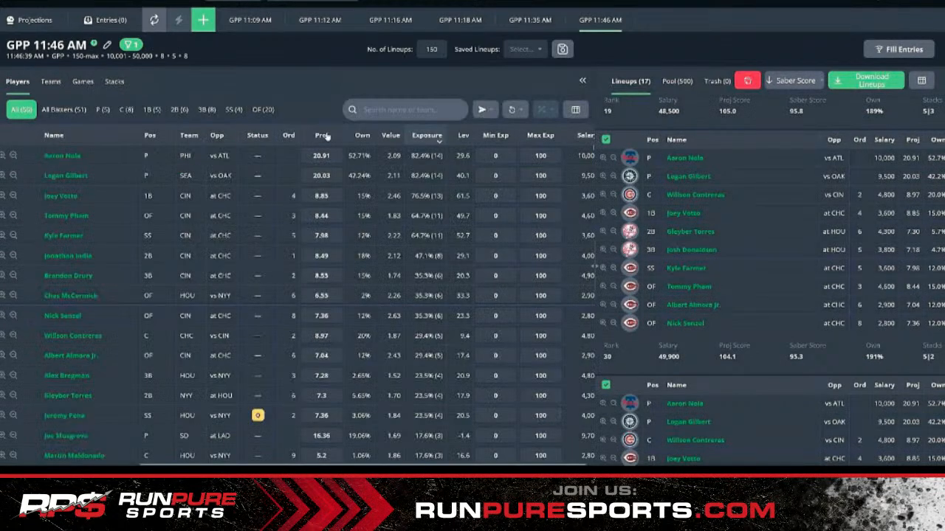
left_click(320, 138)
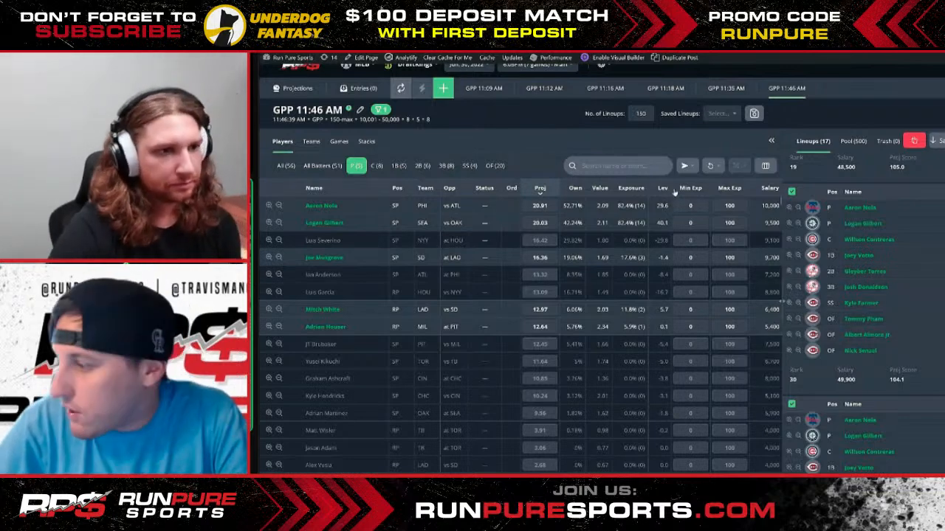
left_click(626, 189)
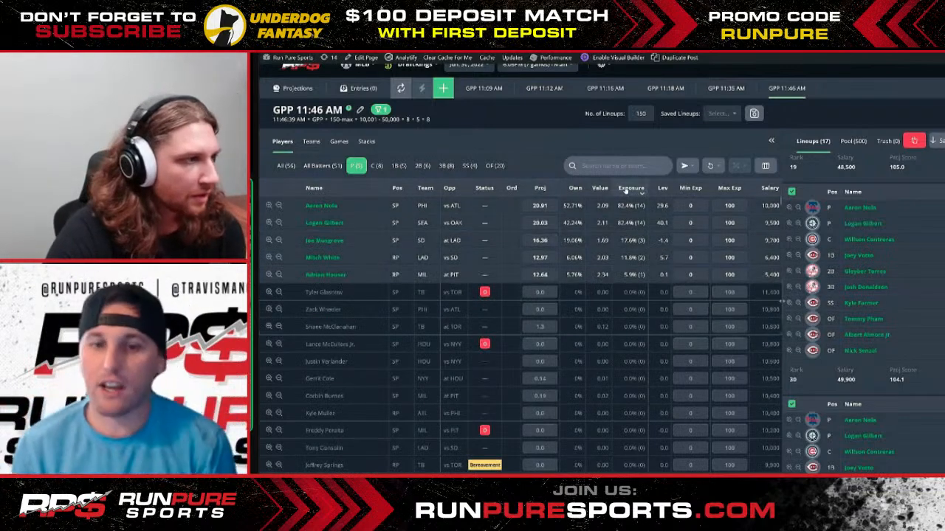
left_click(283, 165)
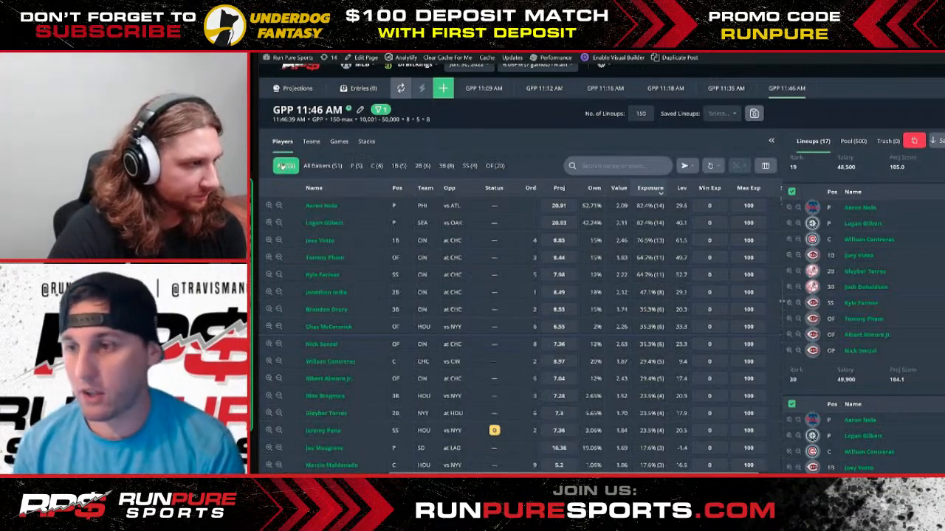
left_click(311, 141)
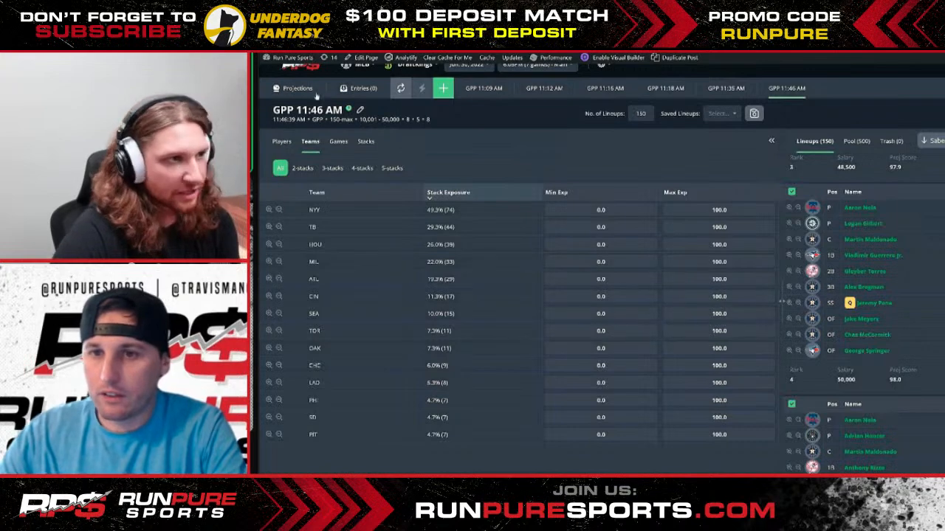
Step: Start a new GPP build with the entry limit set to Single Entry and entrants set to 1,001 - 10,000
left_click(443, 89)
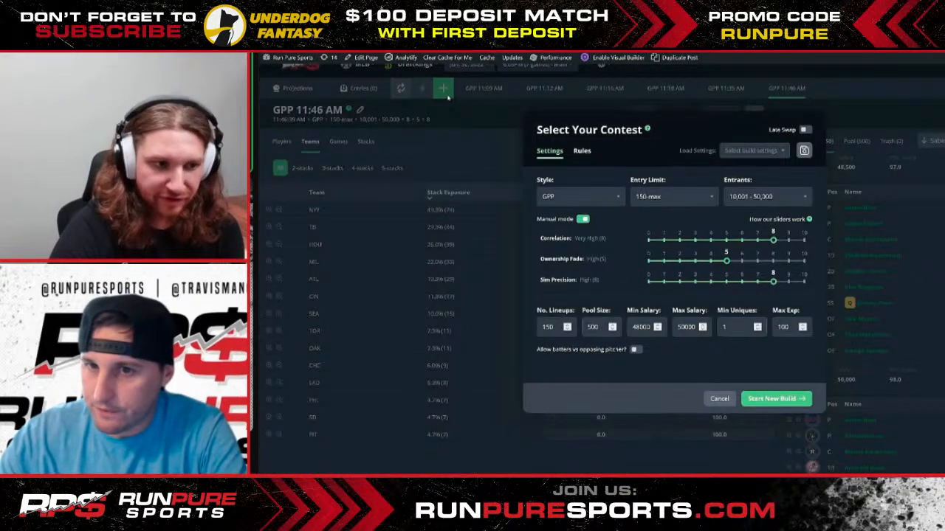
left_click(664, 197)
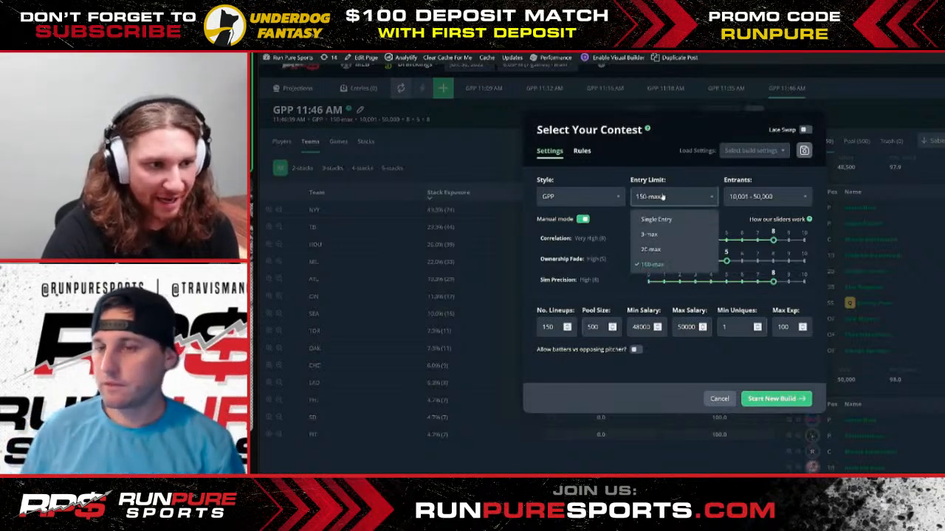
left_click(655, 220)
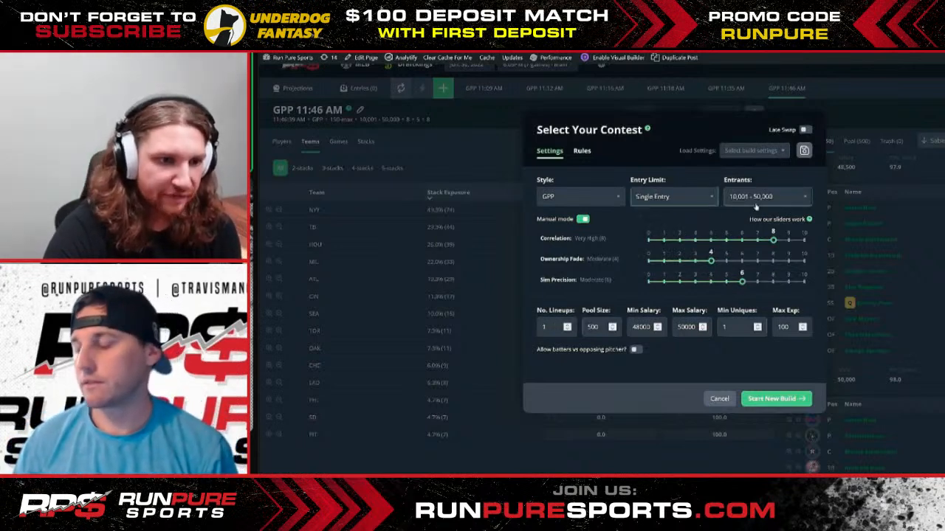
left_click(755, 200)
left_click(760, 267)
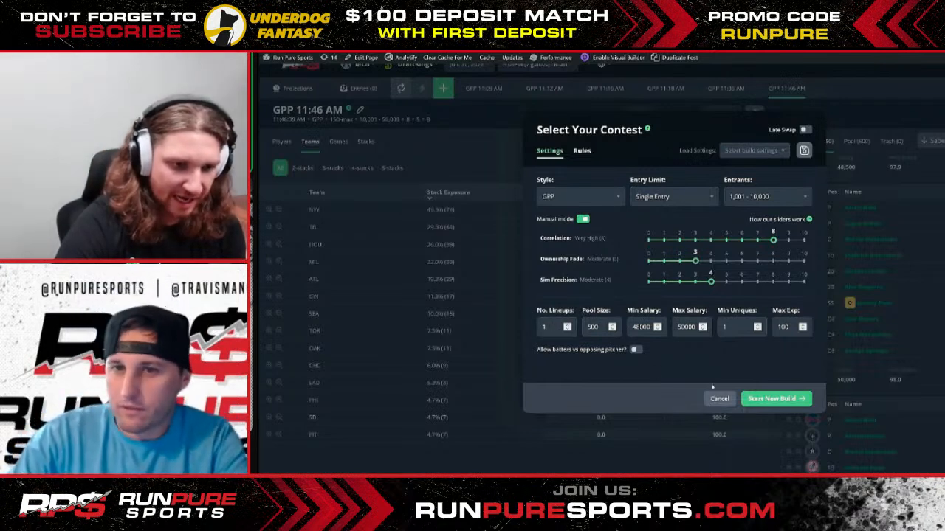
left_click(771, 398)
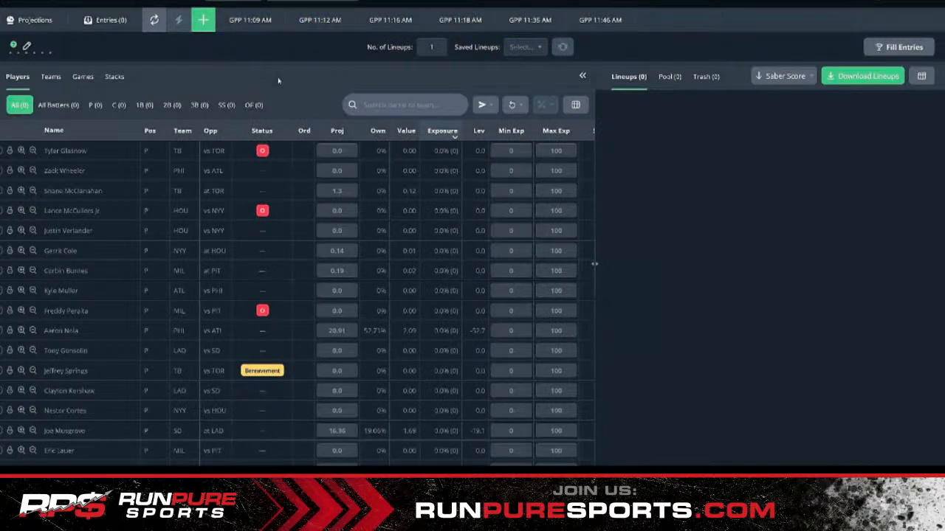
Step: Try the single-entry lineup with Logan Gilbert excluded and reset the exclusion
left_click(35, 20)
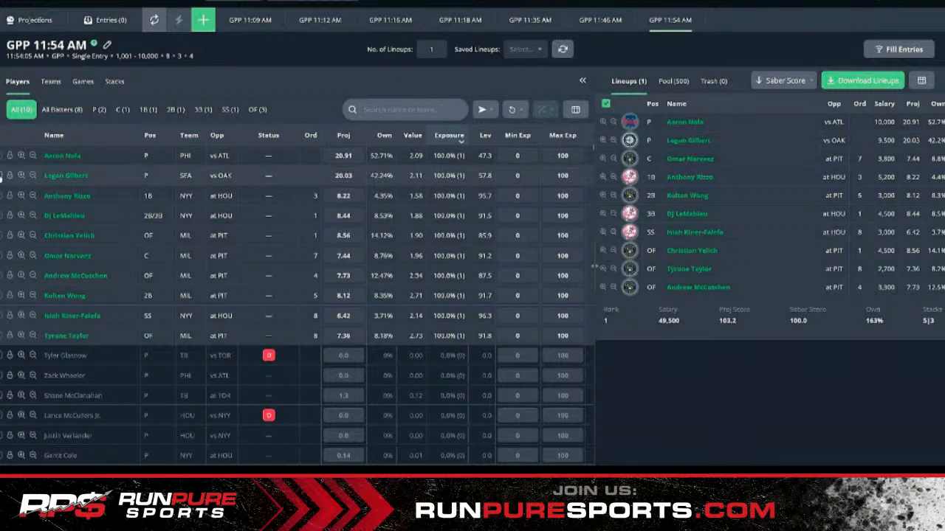
left_click(1, 178)
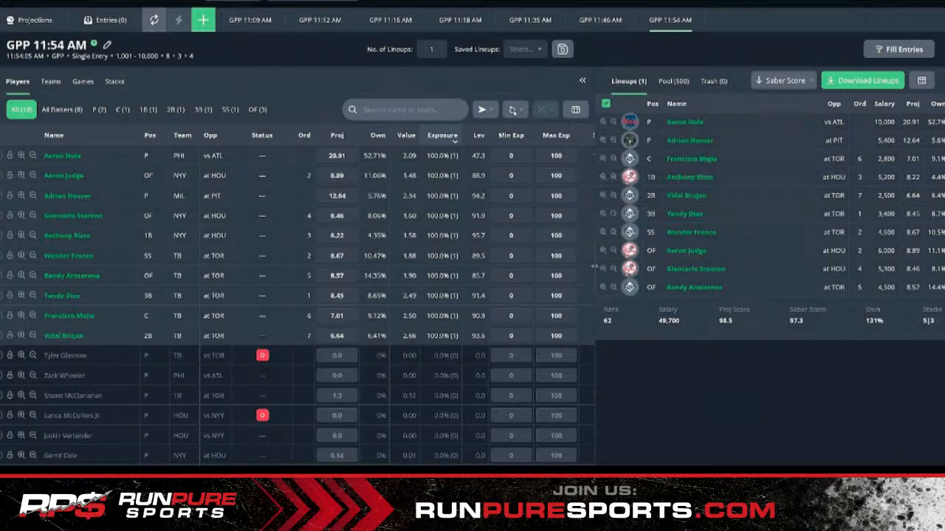
left_click(513, 110)
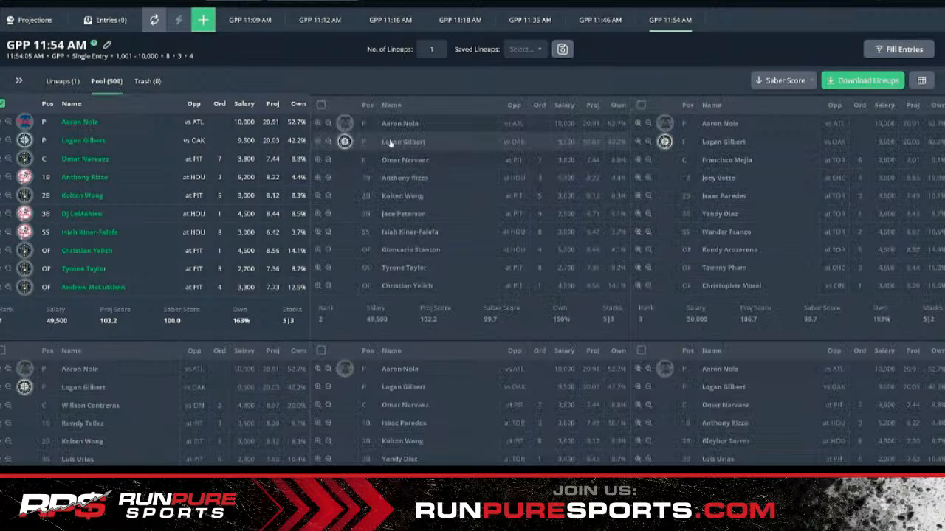
Step: Compare the top-ranked pool lineups and add the rank 3 lineup to the selected lineups
scroll(747, 314, "down", 3)
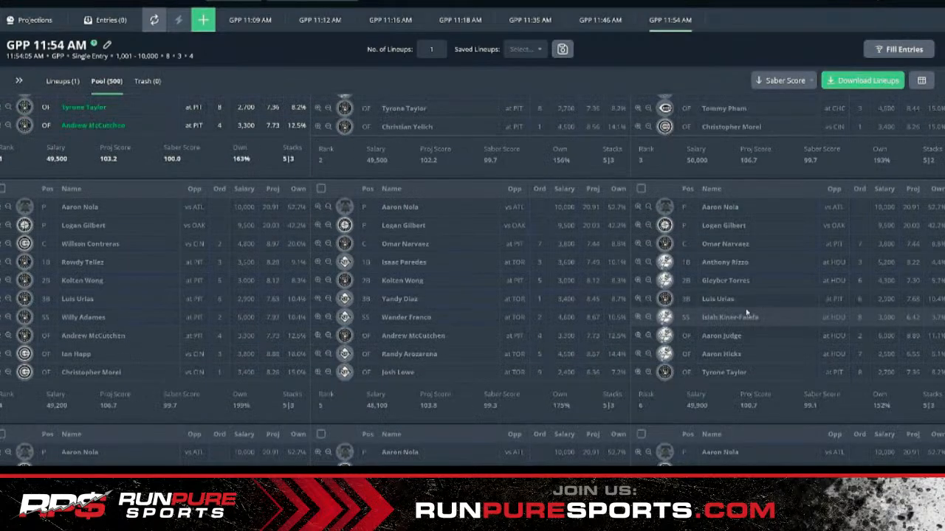
scroll(585, 226, "up", 3)
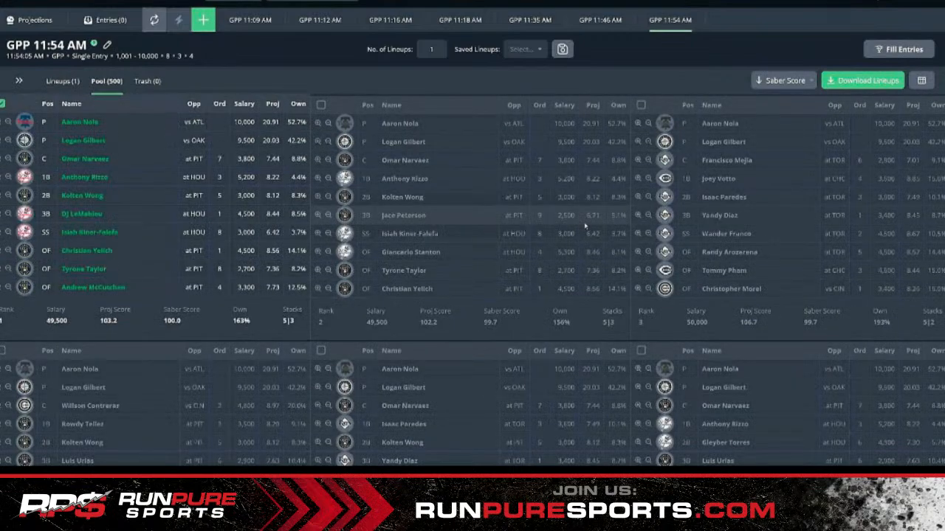
left_click(642, 106)
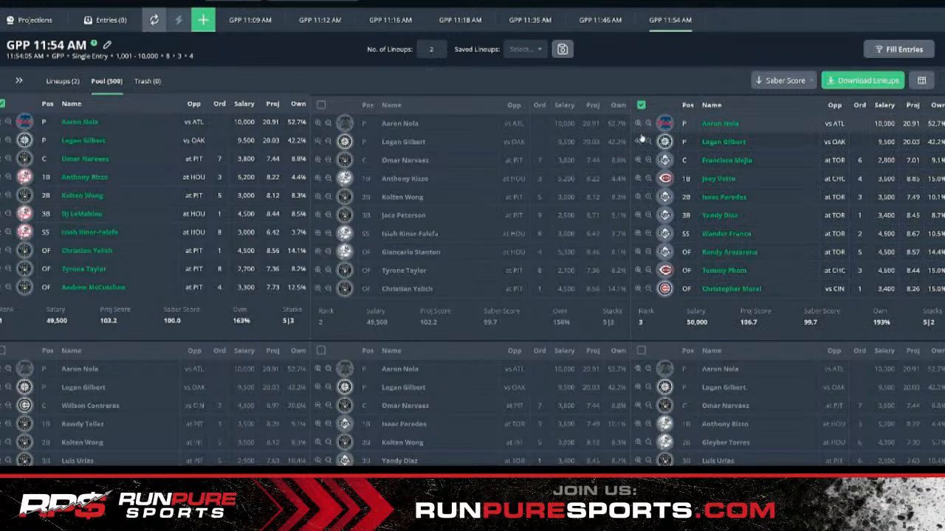
Step: Review the pool lineups ranked 4 to 9 and add the rank 8 and rank 9 lineups to the selection
scroll(640, 241, "down", 3)
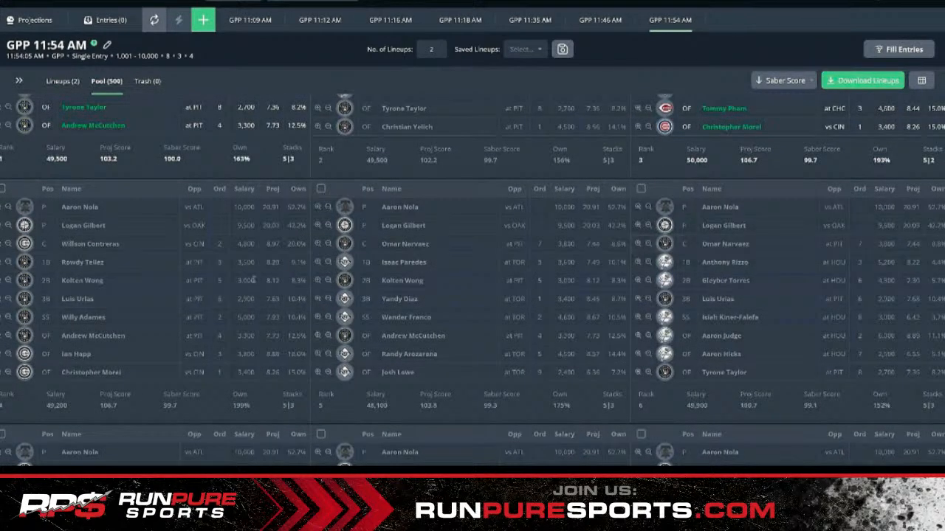
mouse_move(5, 281)
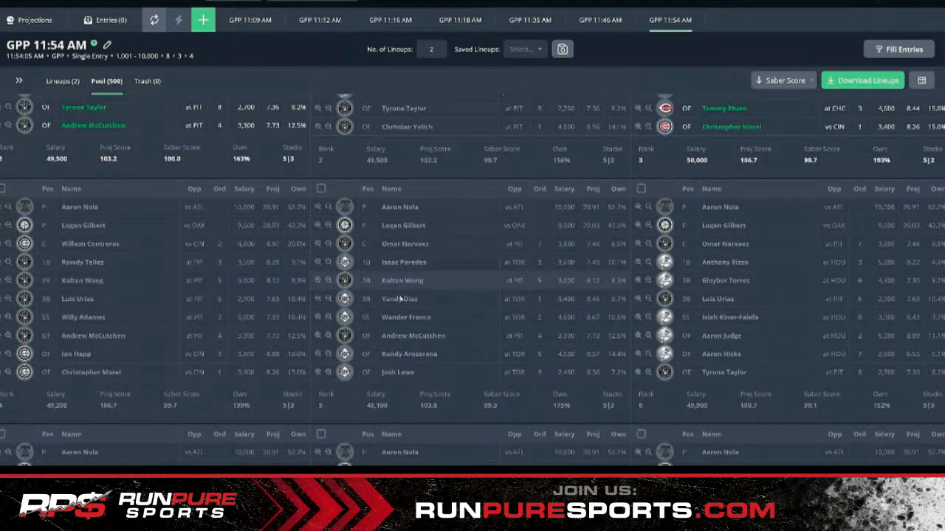
scroll(588, 284, "down", 2)
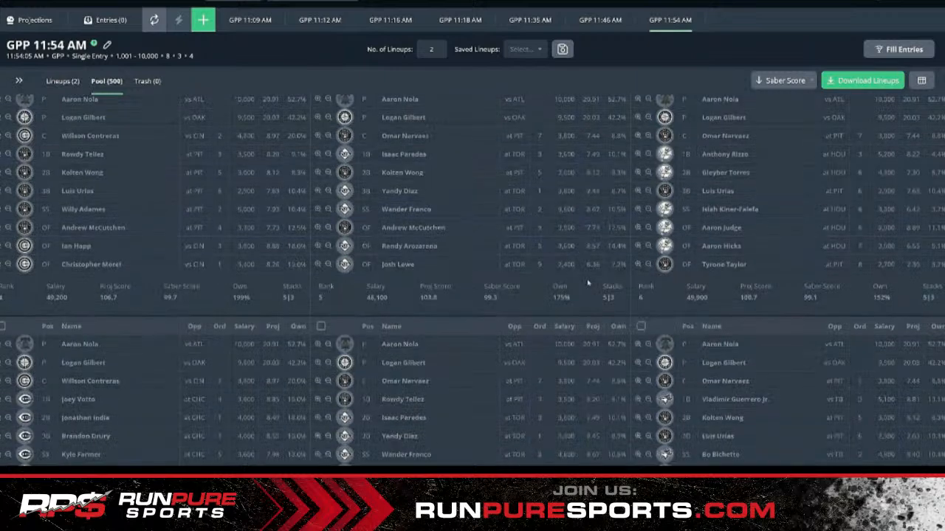
scroll(473, 351, "down", 1)
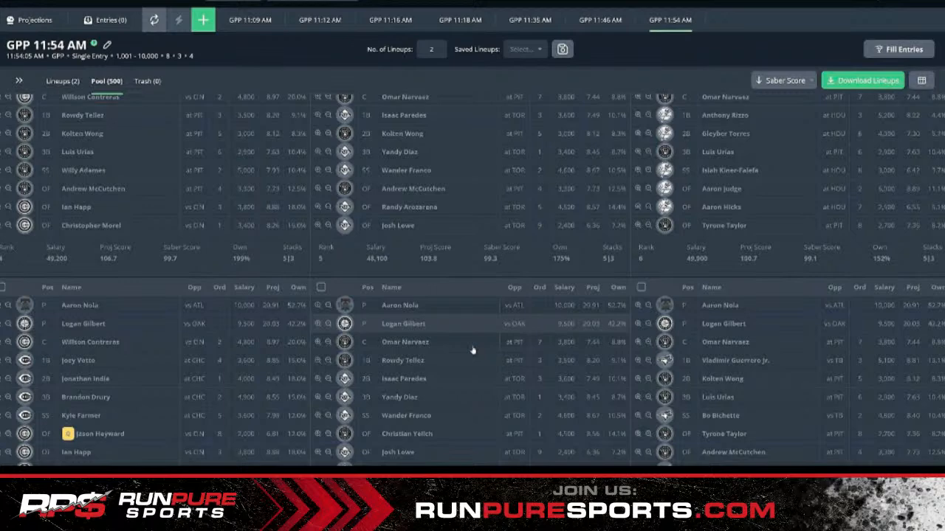
left_click(474, 351)
scroll(473, 351, "down", 2)
left_click(642, 218)
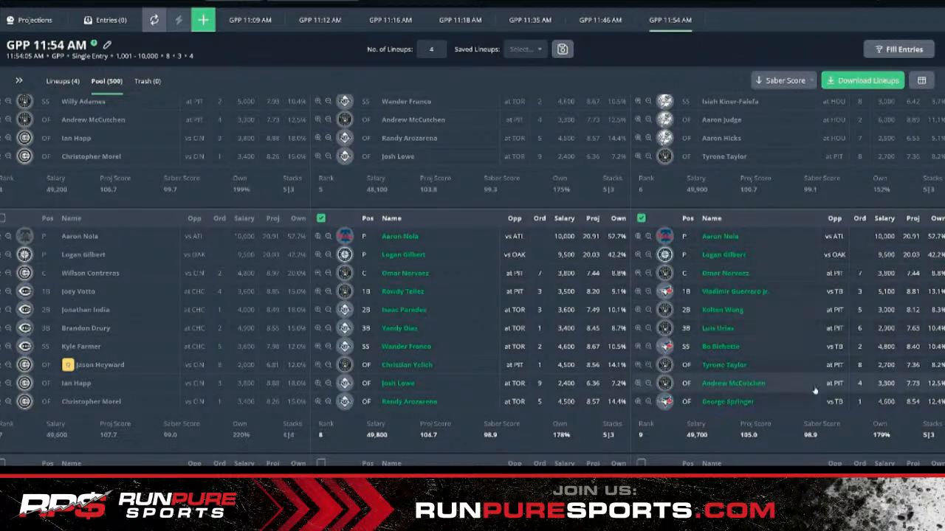
Step: Examine the pool lineups ranked 8 to 15, comparing their stacks, projected scores and ownership totals
scroll(812, 384, "down", 1)
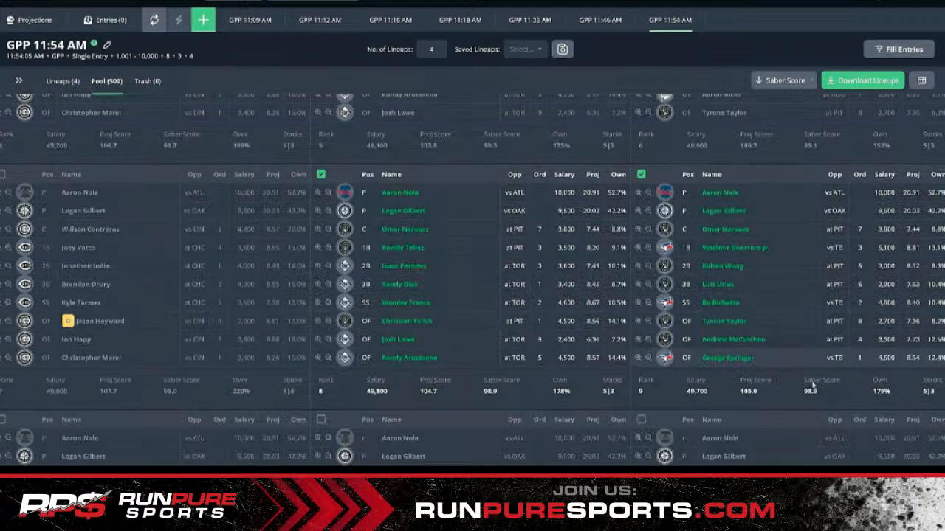
scroll(814, 373, "down", 1)
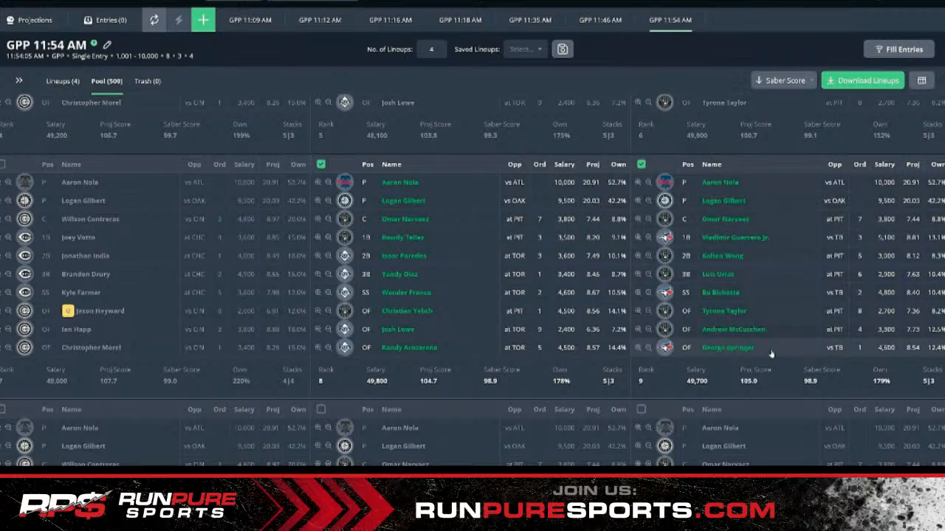
scroll(771, 354, "down", 1)
scroll(770, 355, "down", 1)
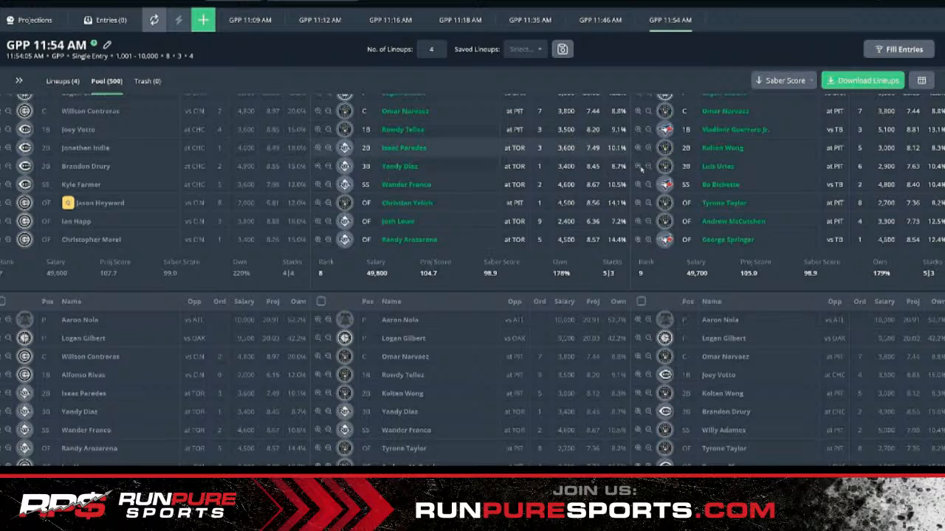
scroll(638, 167, "up", 1)
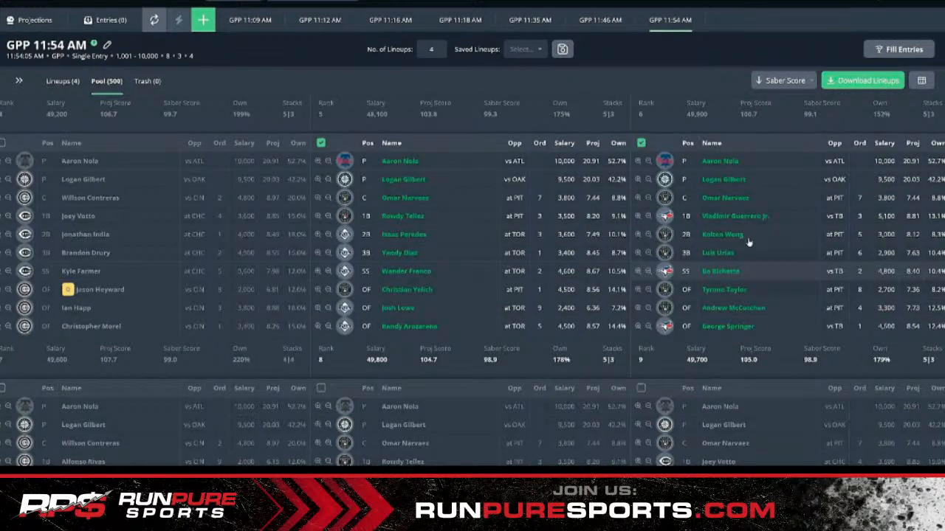
scroll(748, 242, "down", 3)
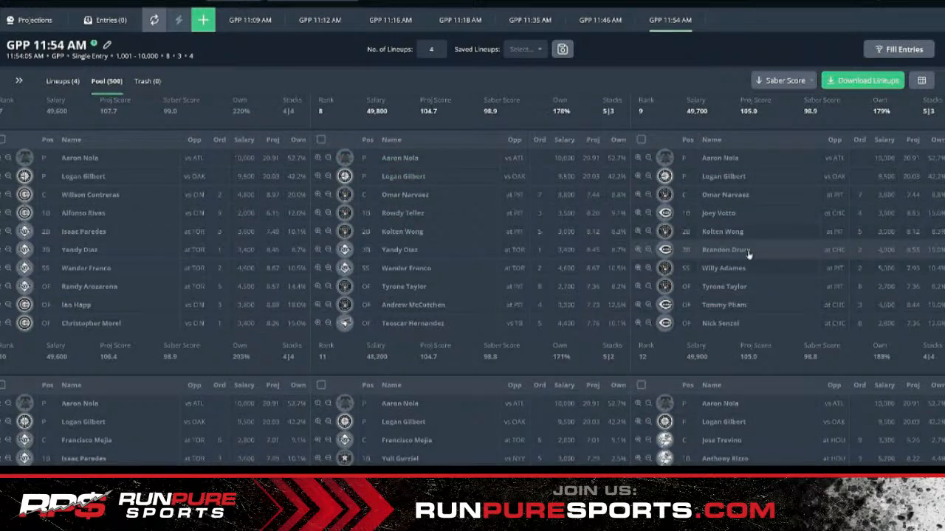
scroll(680, 301, "down", 1)
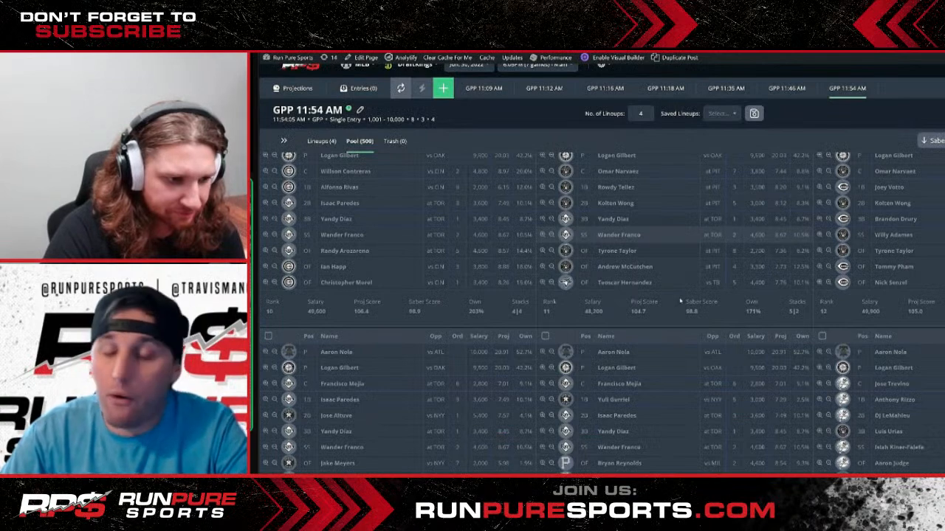
scroll(680, 301, "down", 1)
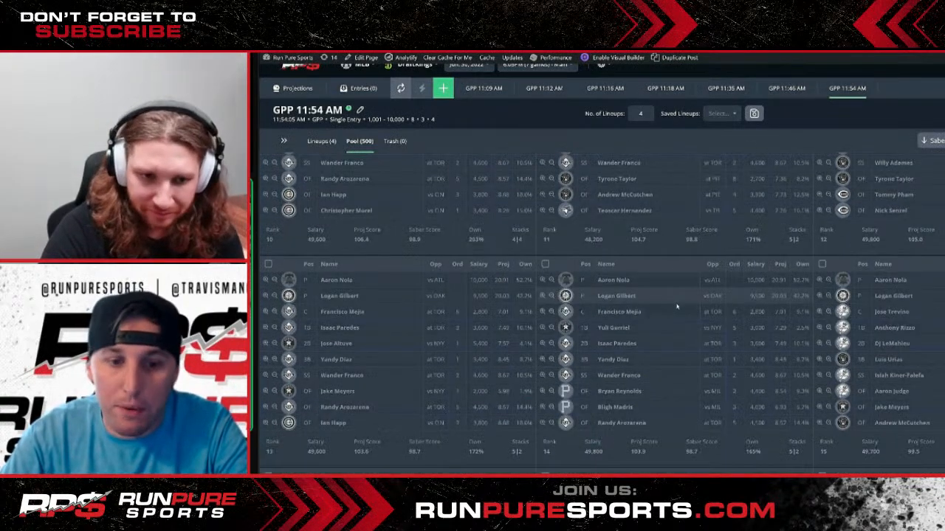